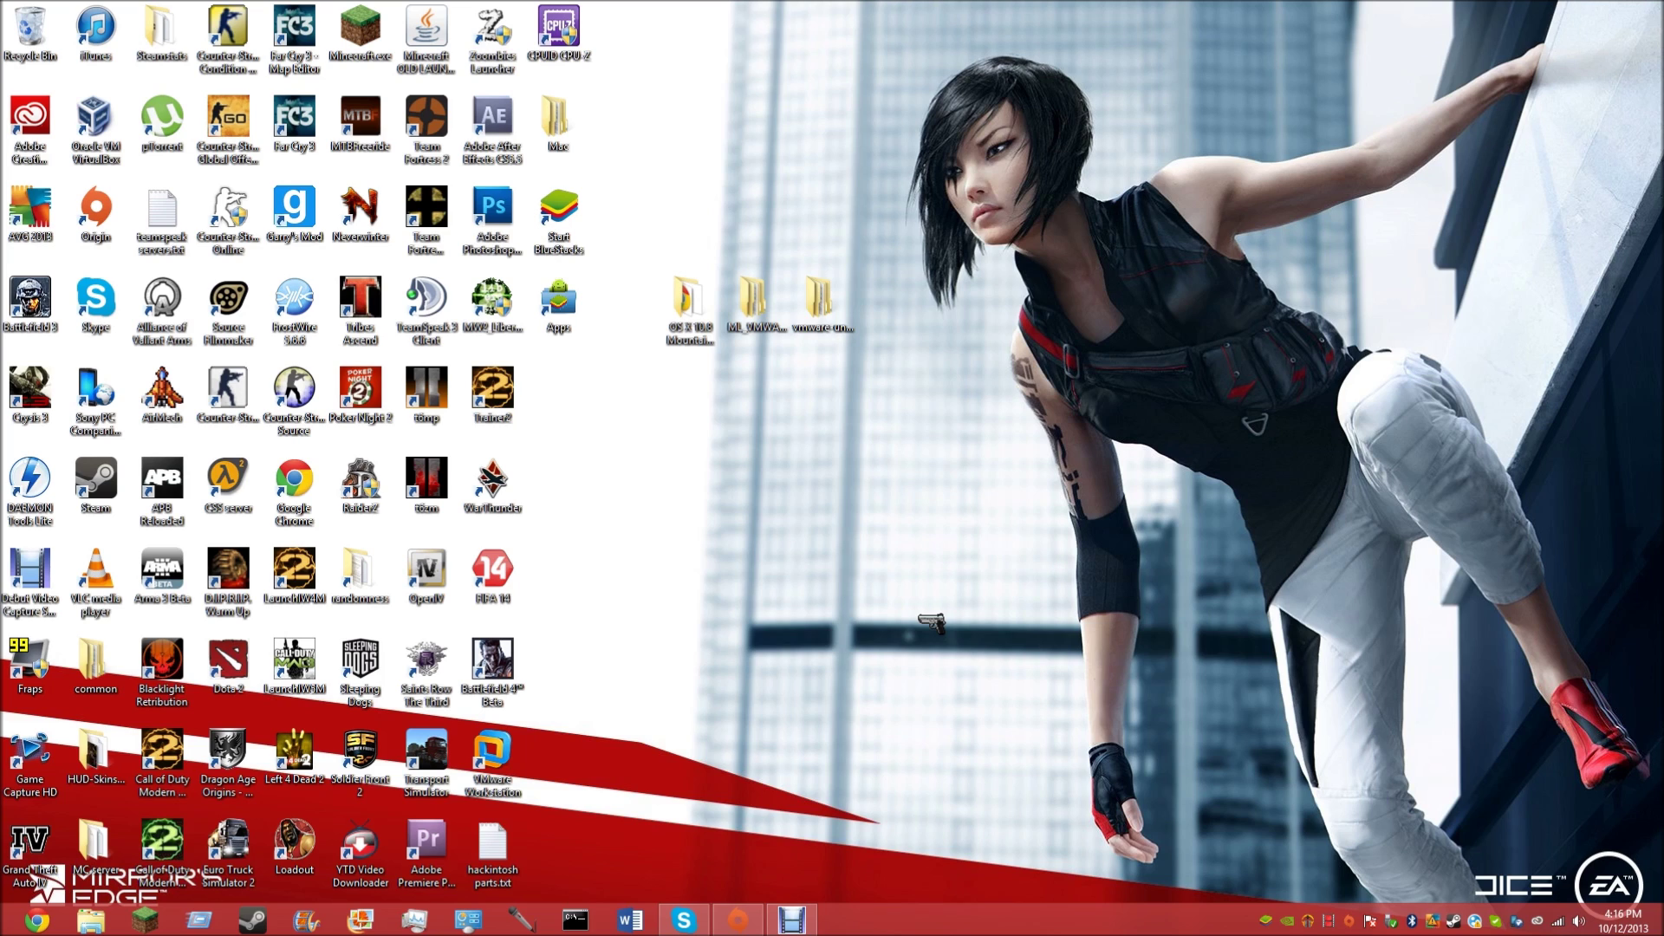
# - Select the VMware Workstation shortcut and the Mountain Lion image folder on the desktop
pyautogui.click(914, 622)
pyautogui.click(897, 640)
pyautogui.click(852, 626)
pyautogui.click(495, 761)
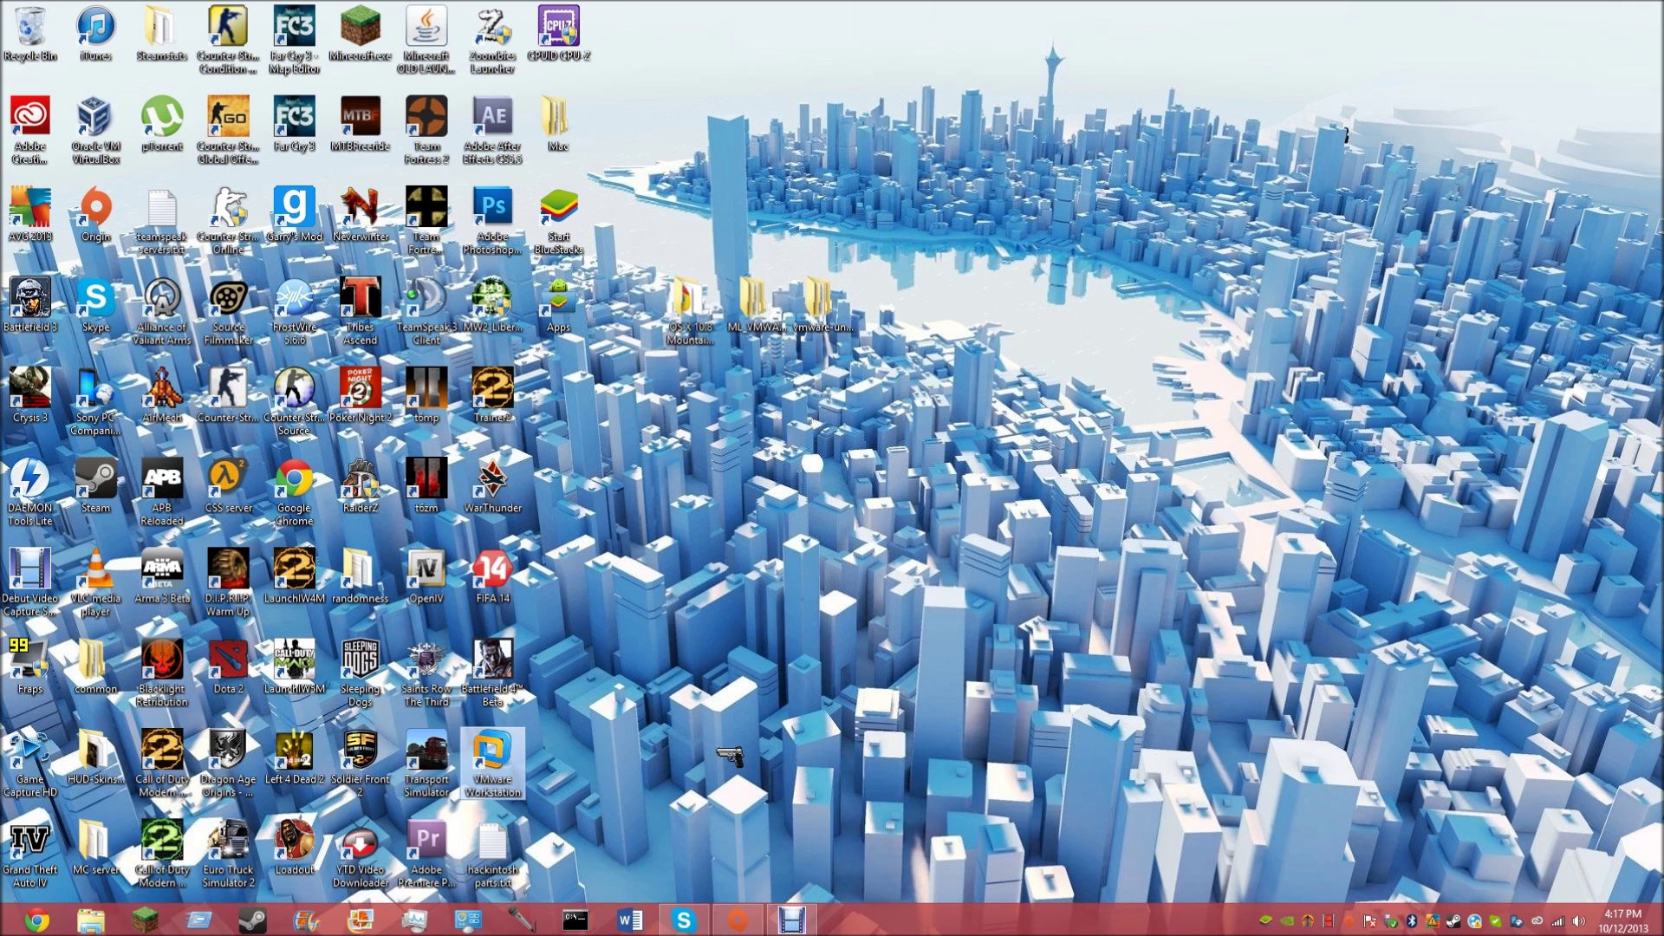
pyautogui.click(690, 312)
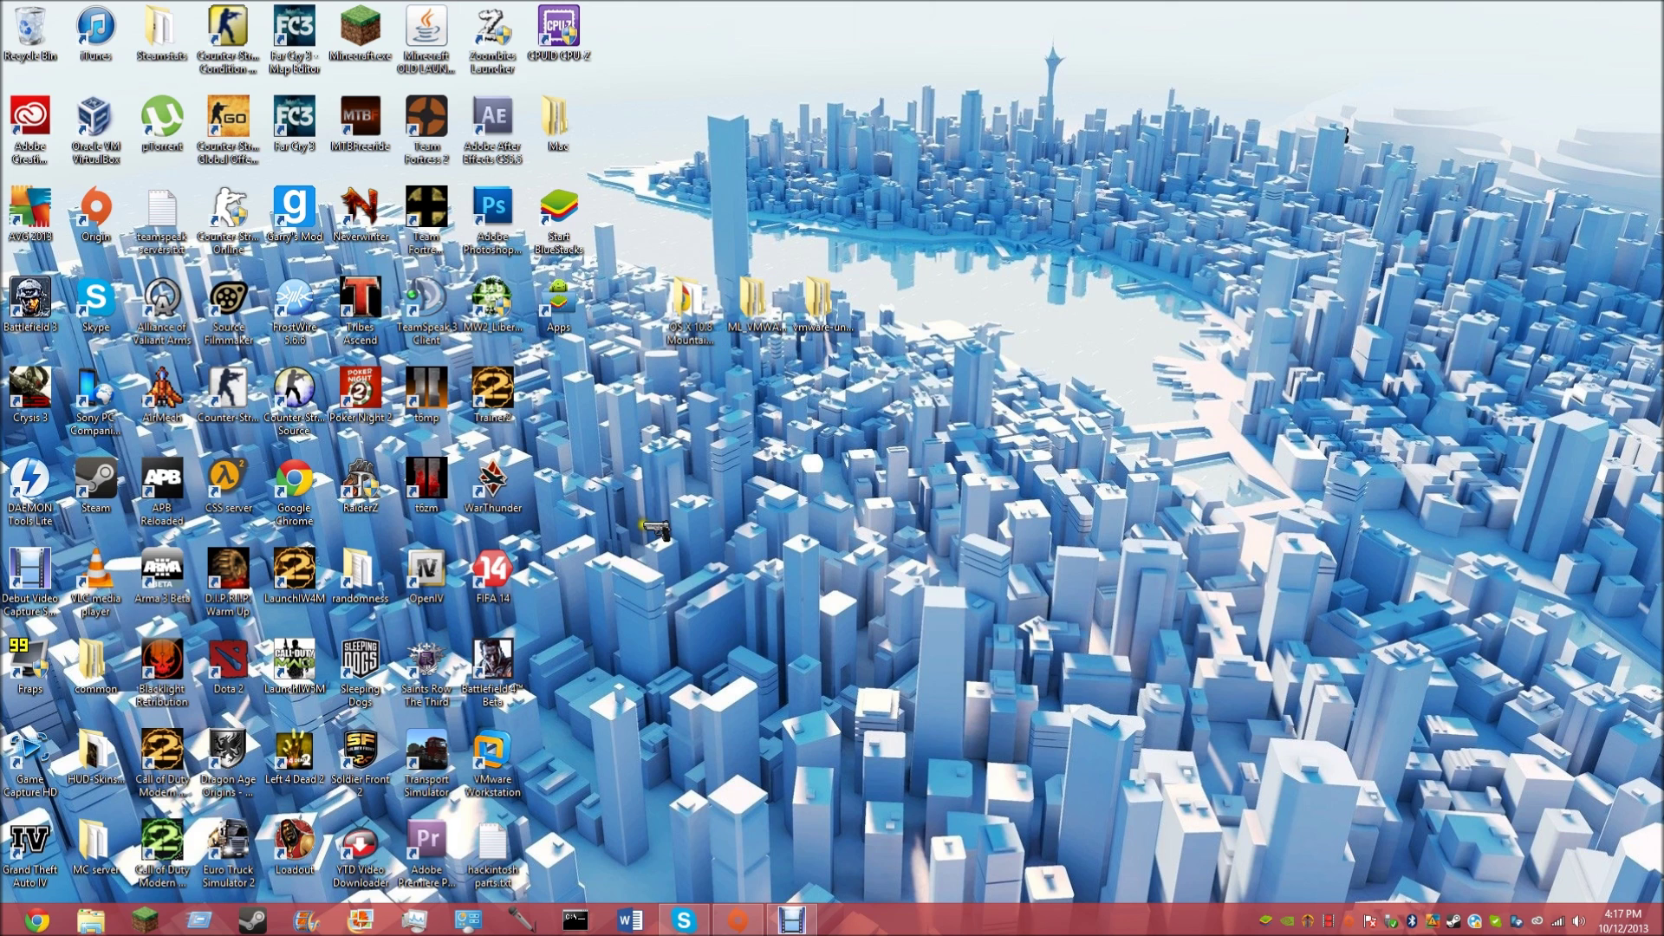
pyautogui.click(689, 311)
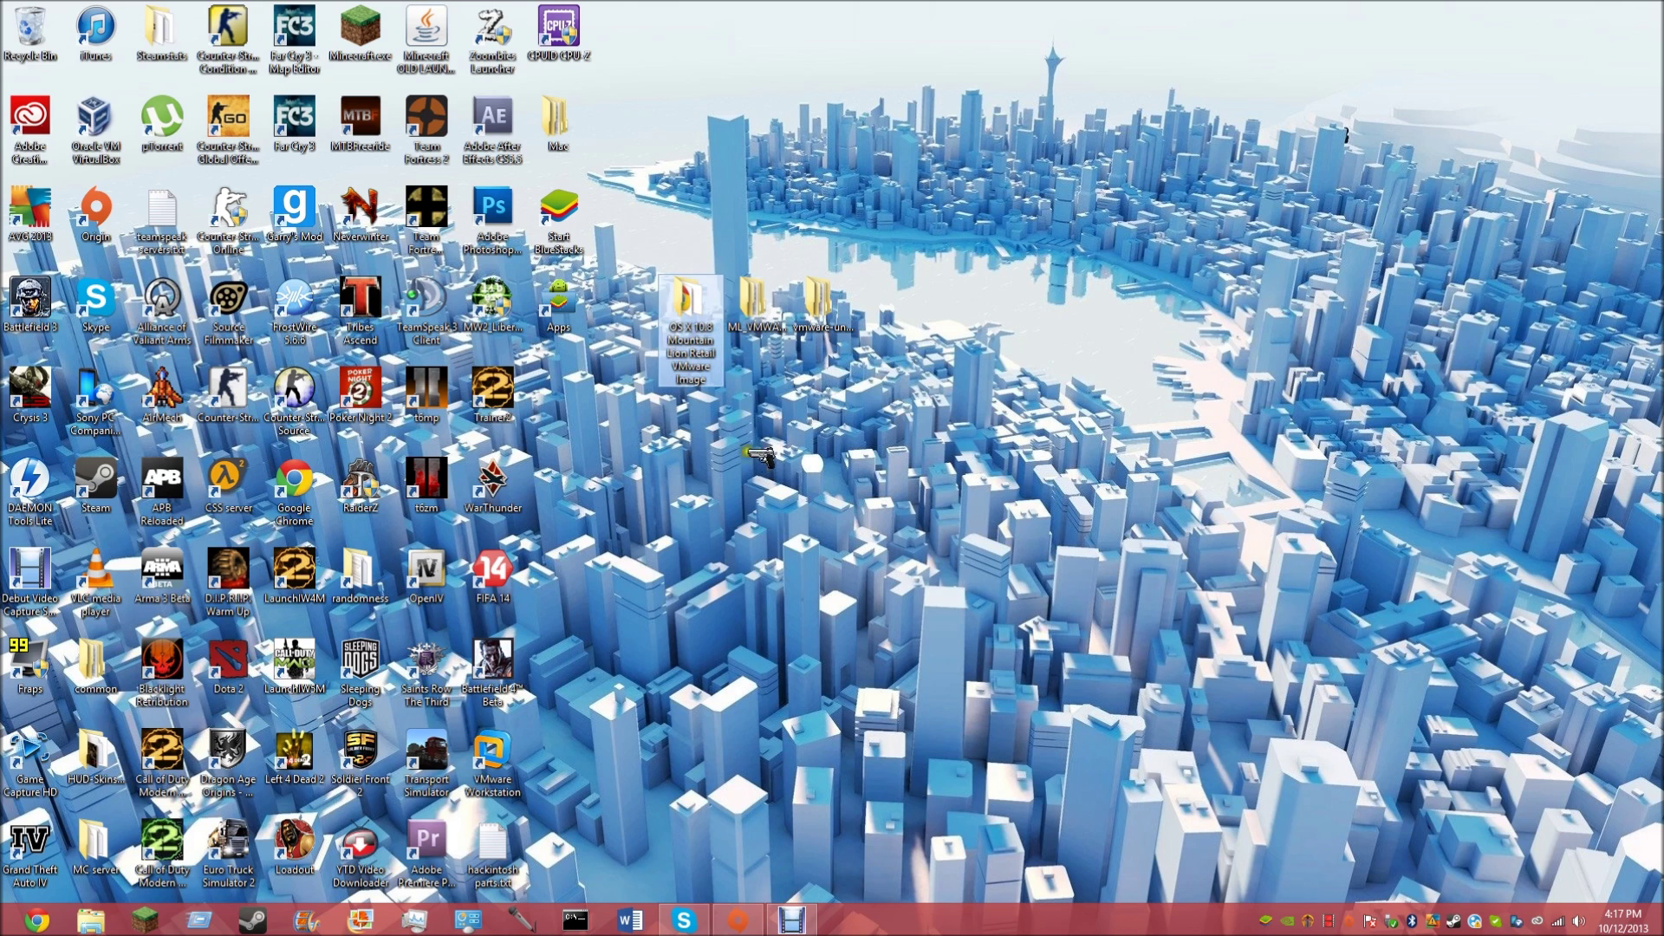
pyautogui.click(1144, 336)
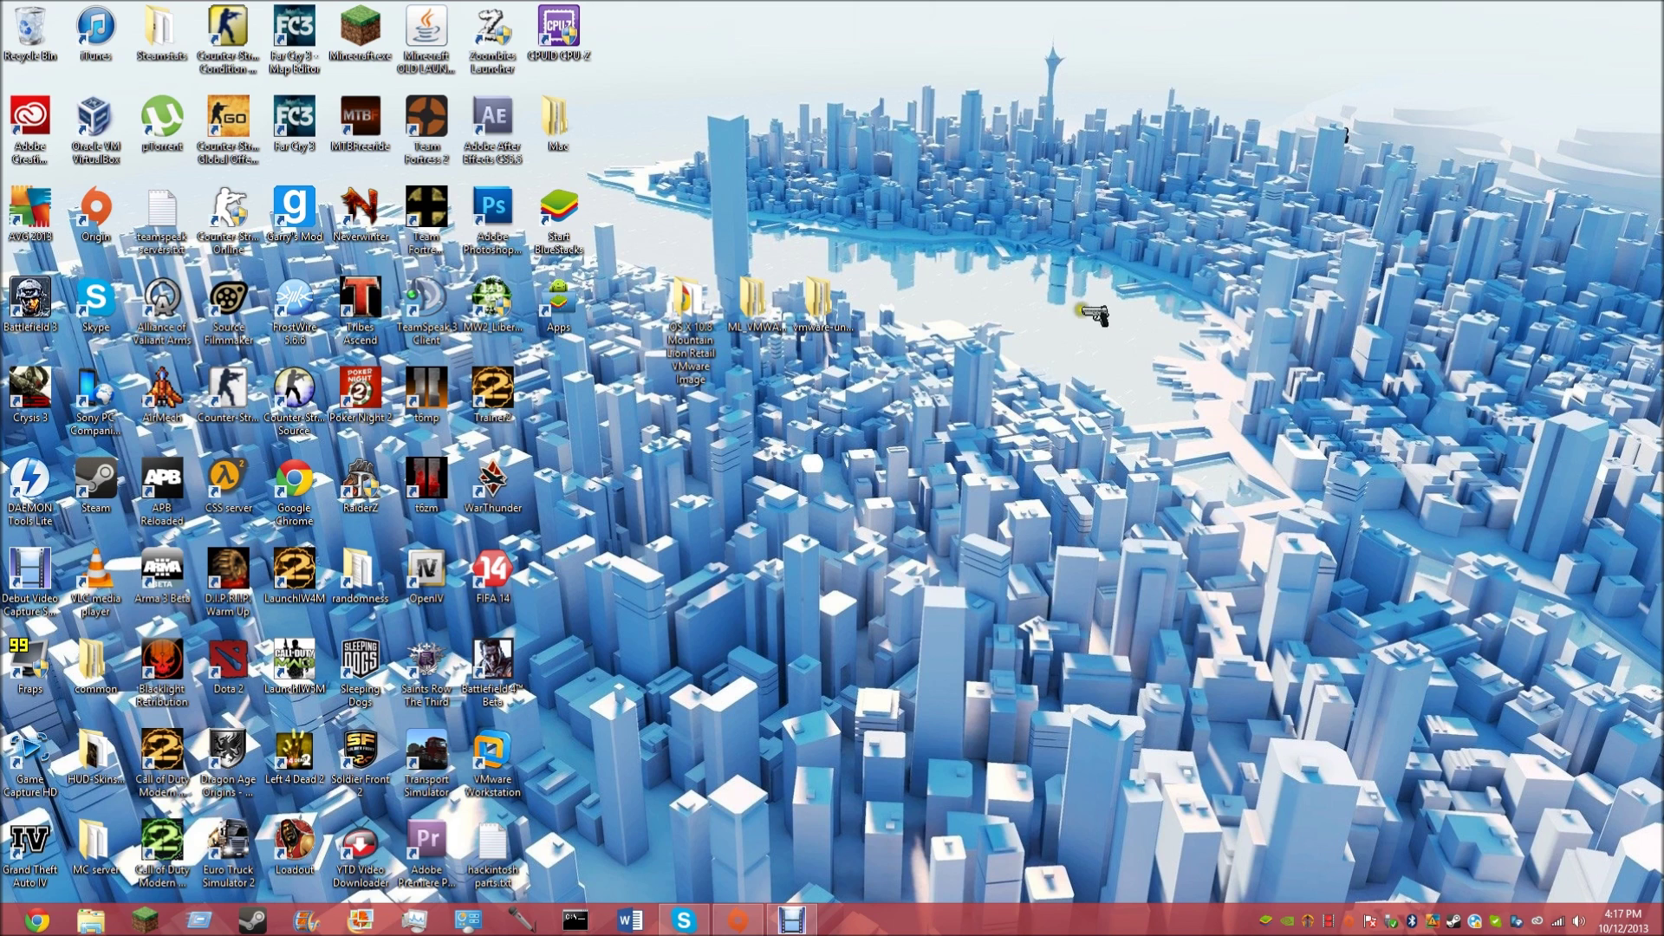
# - Open the Mountain Lion image folder and briefly view its .7z archive in WinRAR
pyautogui.doubleClick(690, 306)
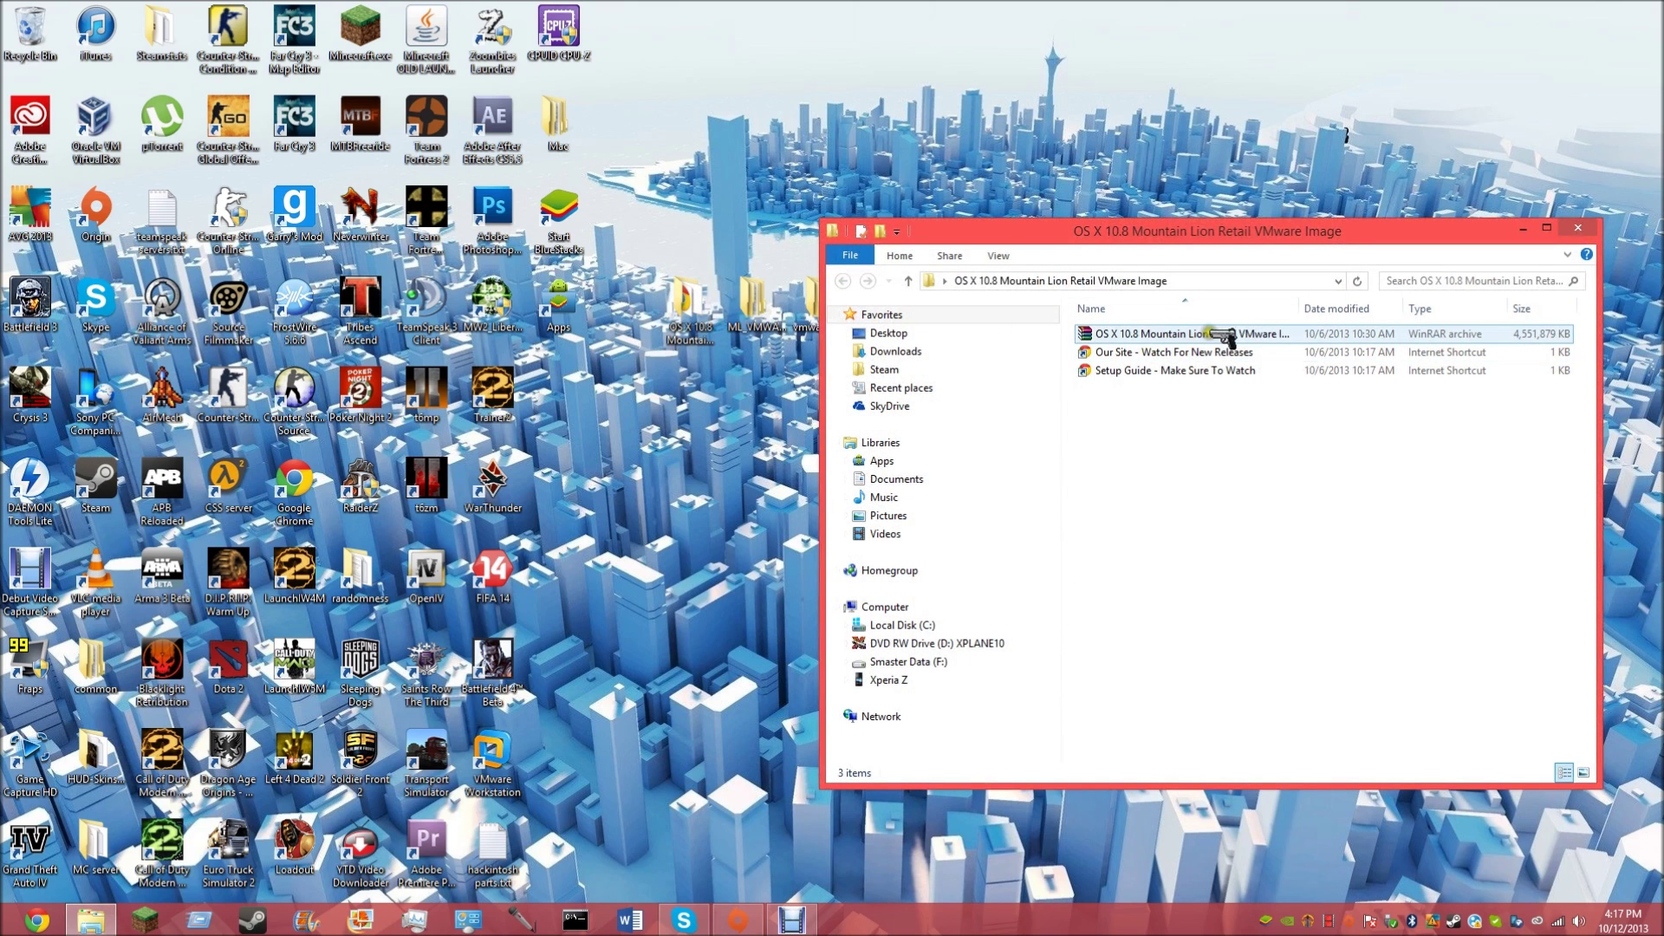
pyautogui.doubleClick(1222, 335)
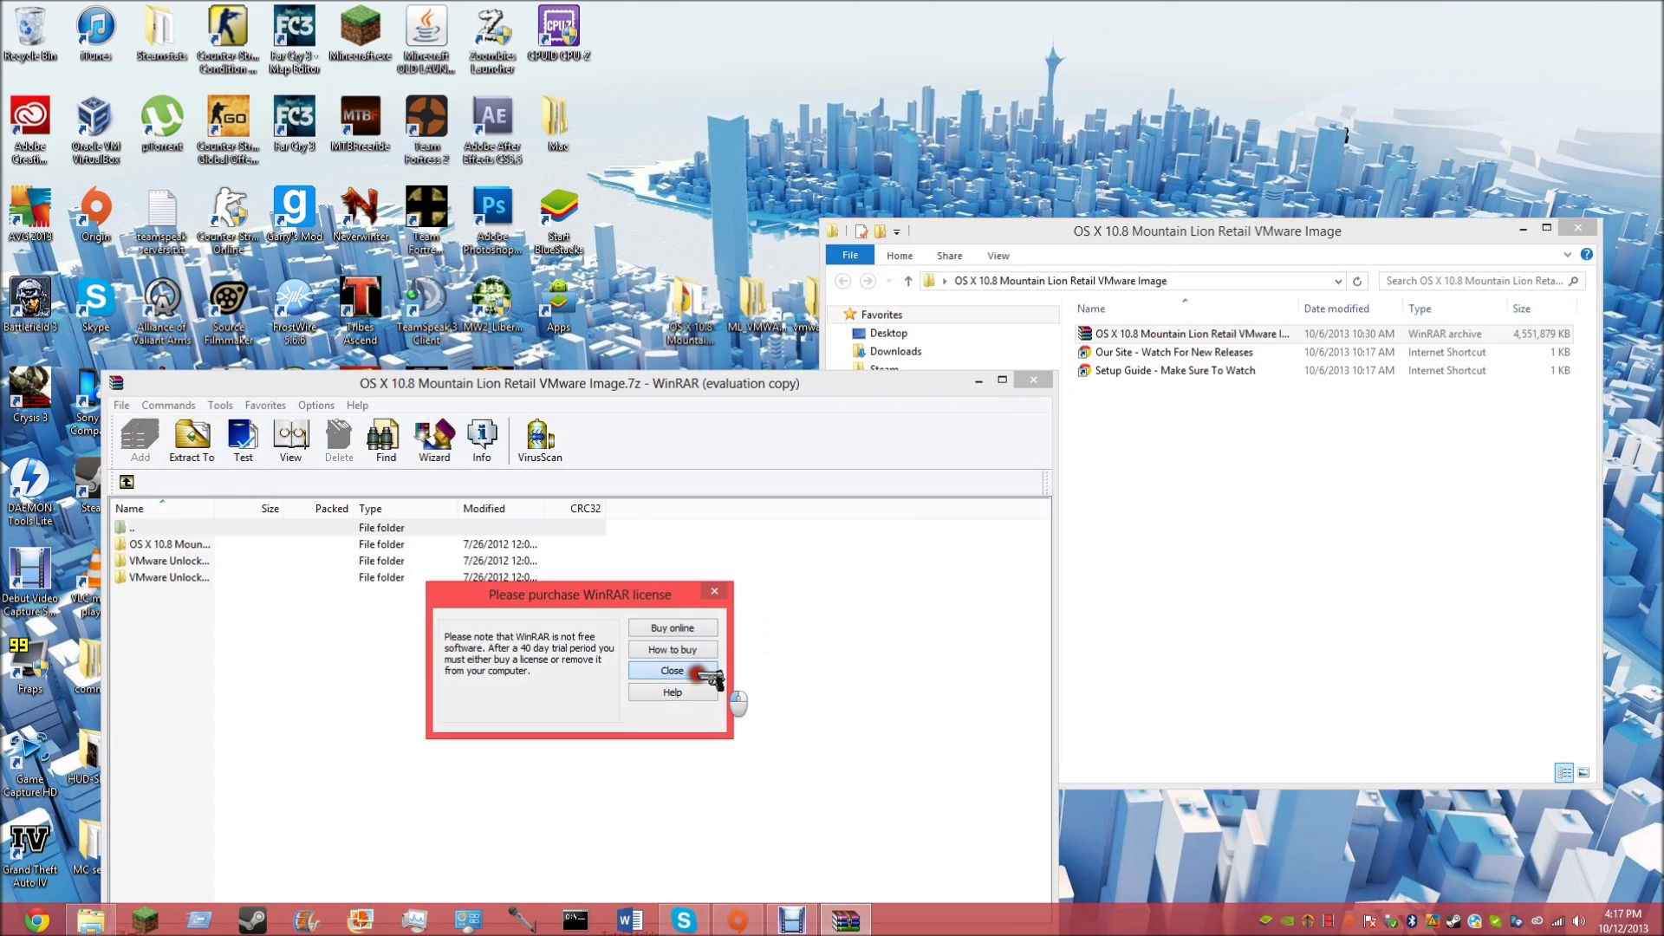
pyautogui.click(672, 670)
pyautogui.click(1222, 333)
pyautogui.click(1033, 380)
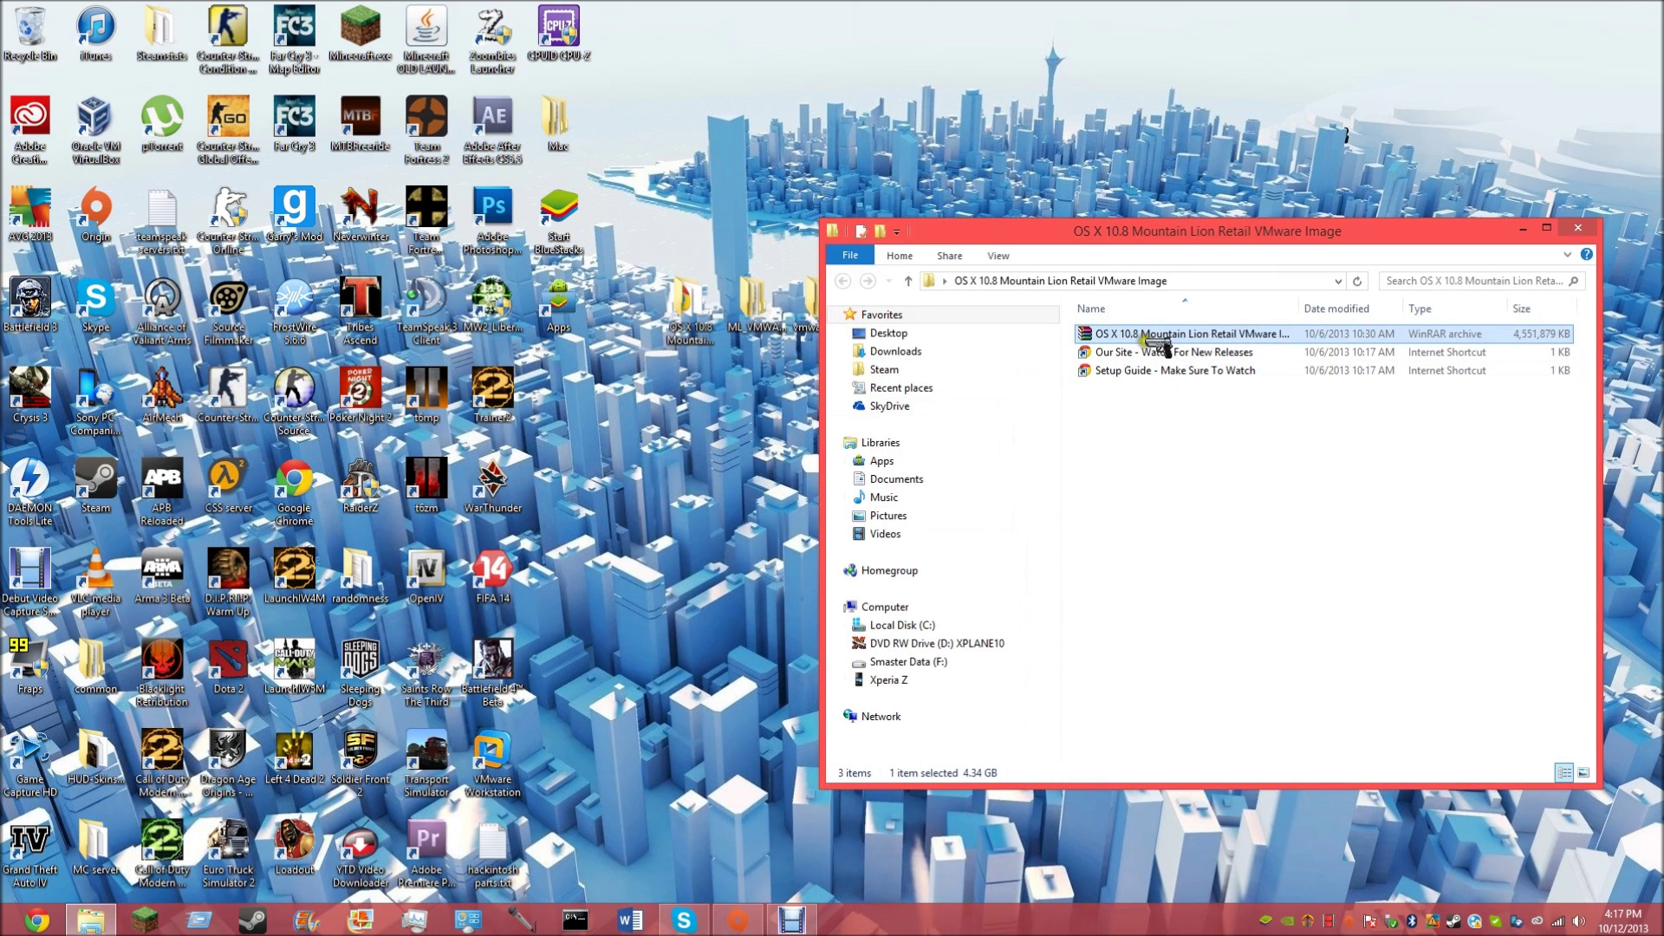
pyautogui.moveTo(1079, 231)
pyautogui.mouseDown()
pyautogui.moveTo(1158, 121)
pyautogui.moveTo(1102, 130)
pyautogui.mouseUp()
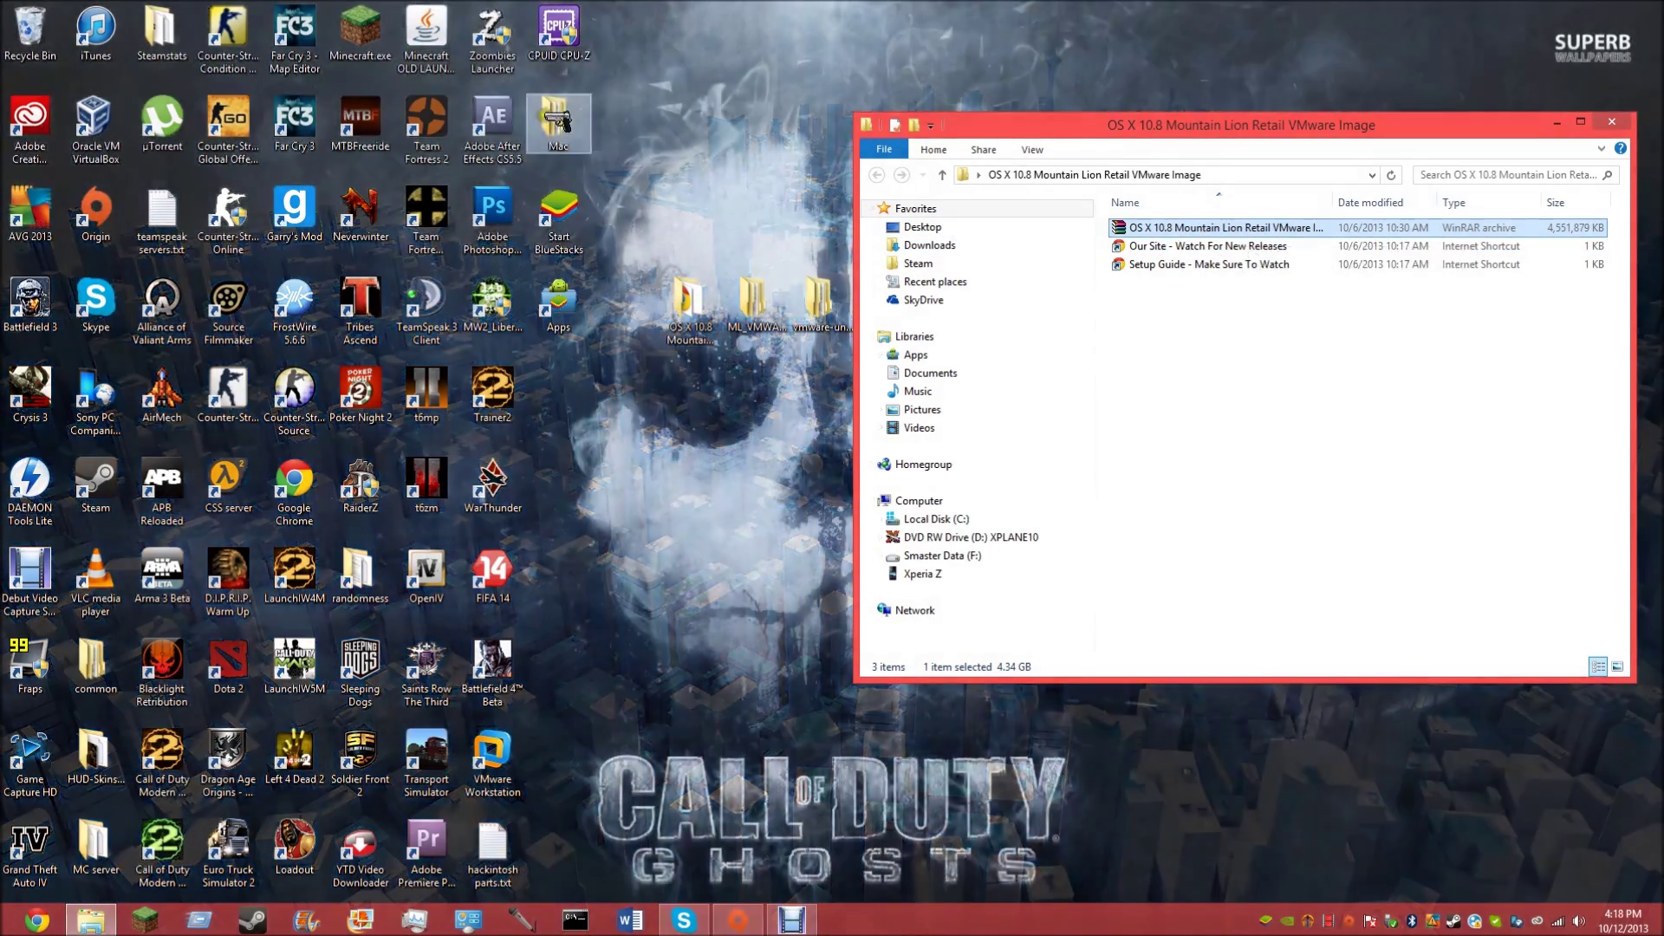
# - Open and close the Mac desktop folder, and reposition the image folder window
pyautogui.moveTo(1259, 235); pyautogui.dragTo(566, 124)
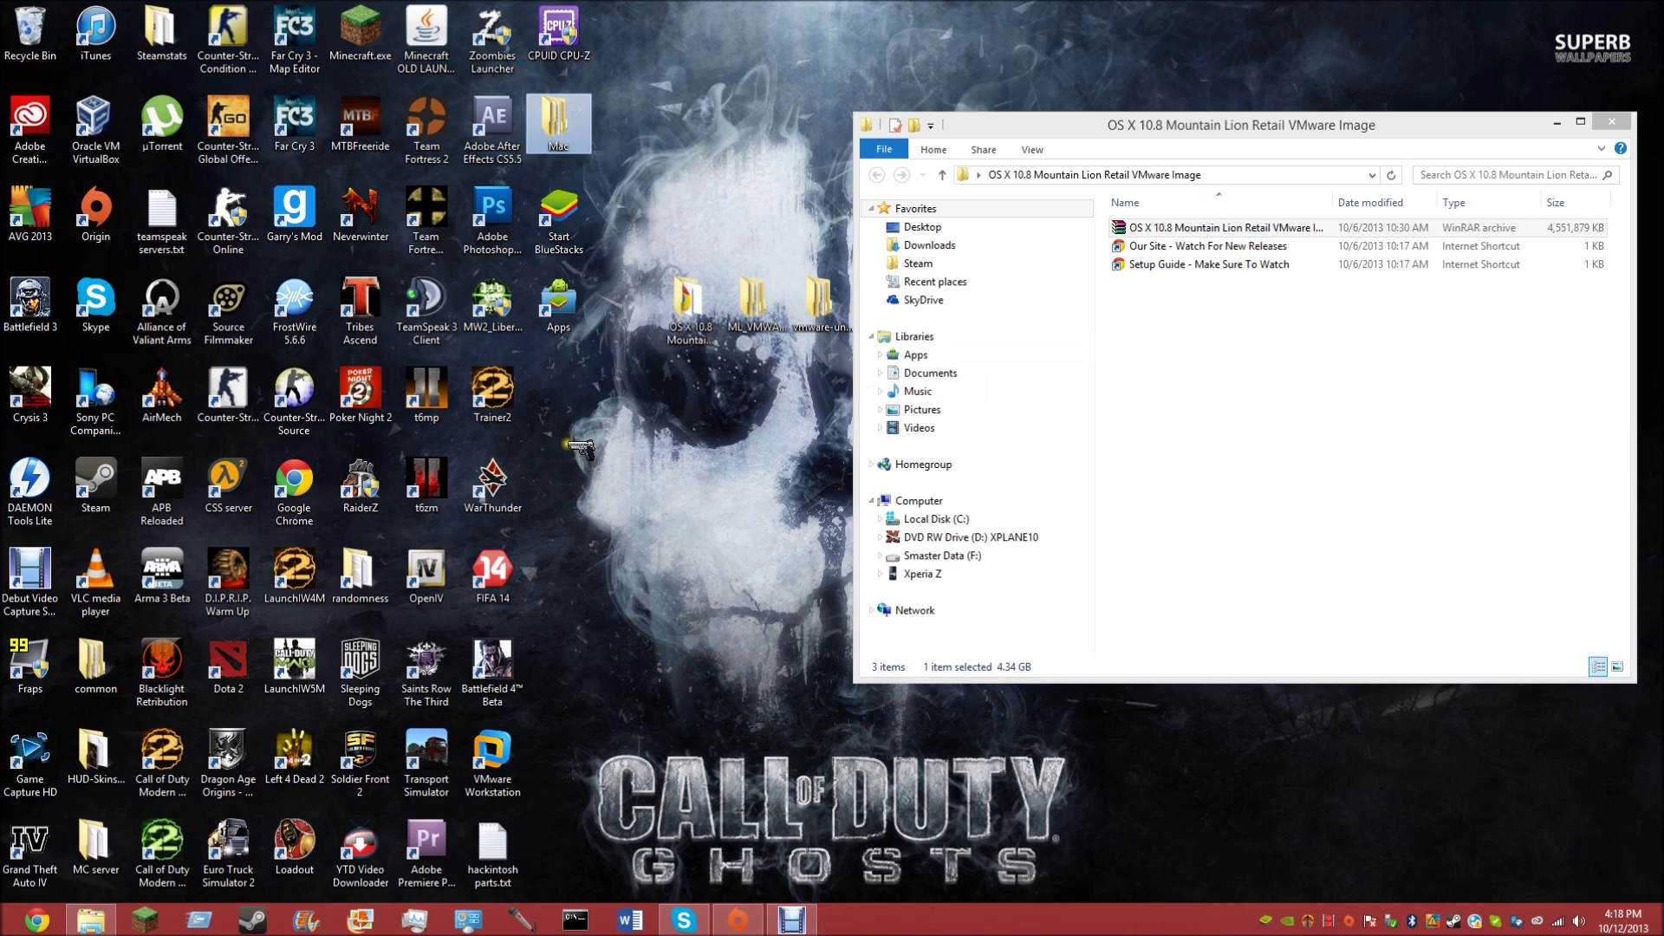
pyautogui.doubleClick(560, 127)
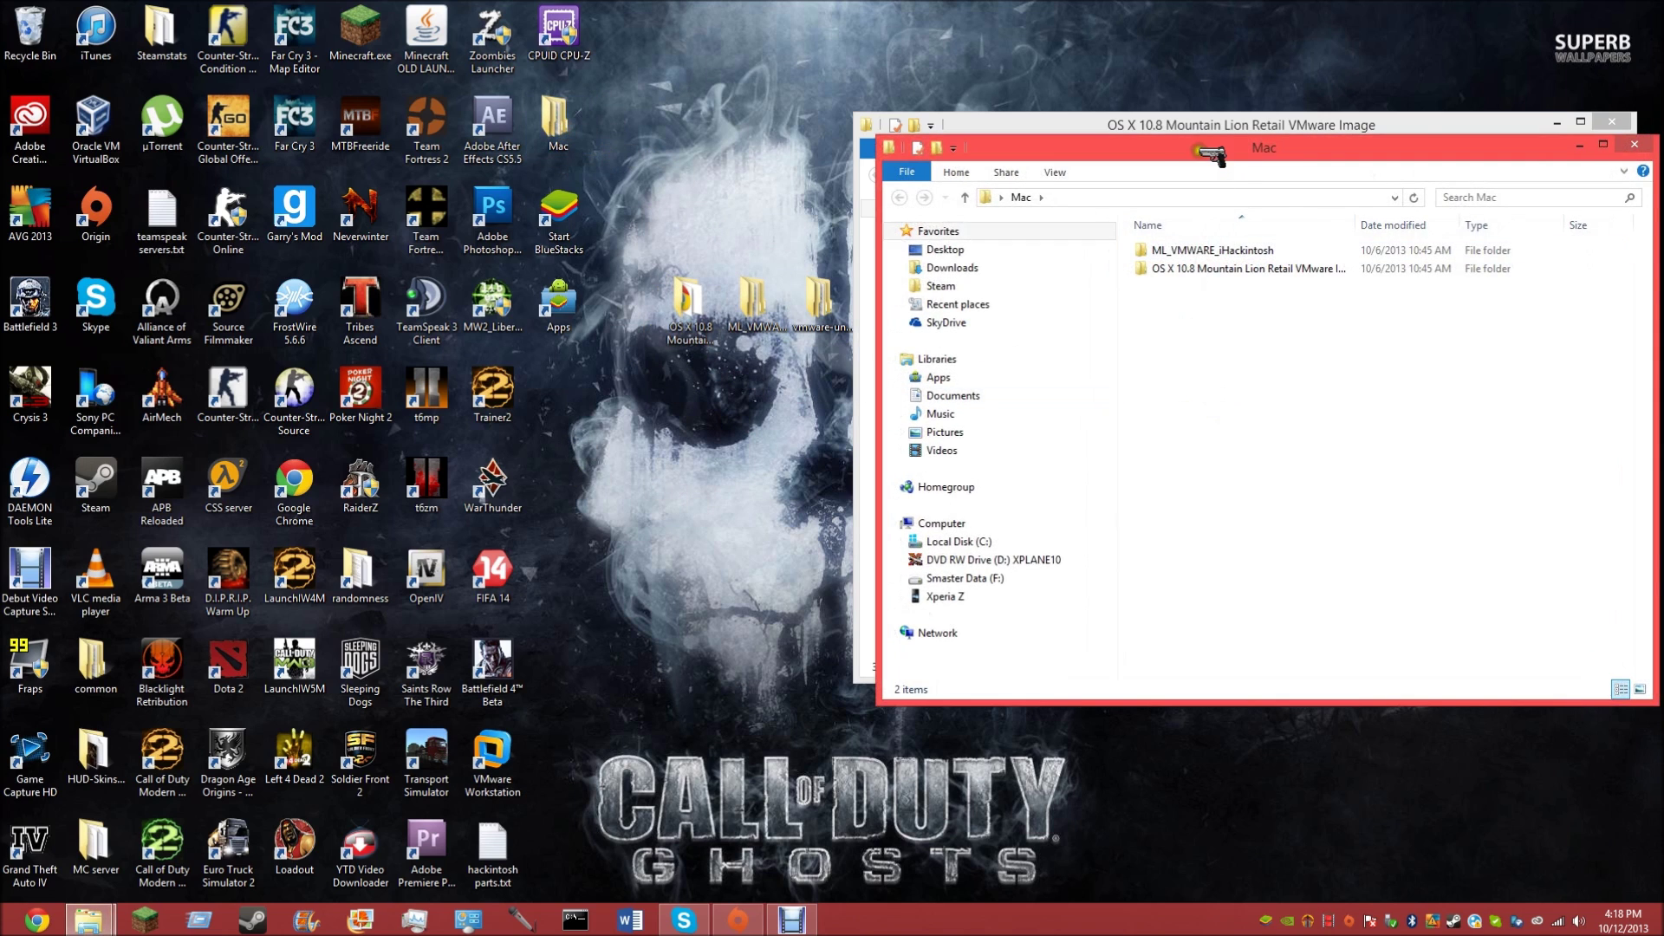
pyautogui.moveTo(1209, 147); pyautogui.dragTo(1105, 143)
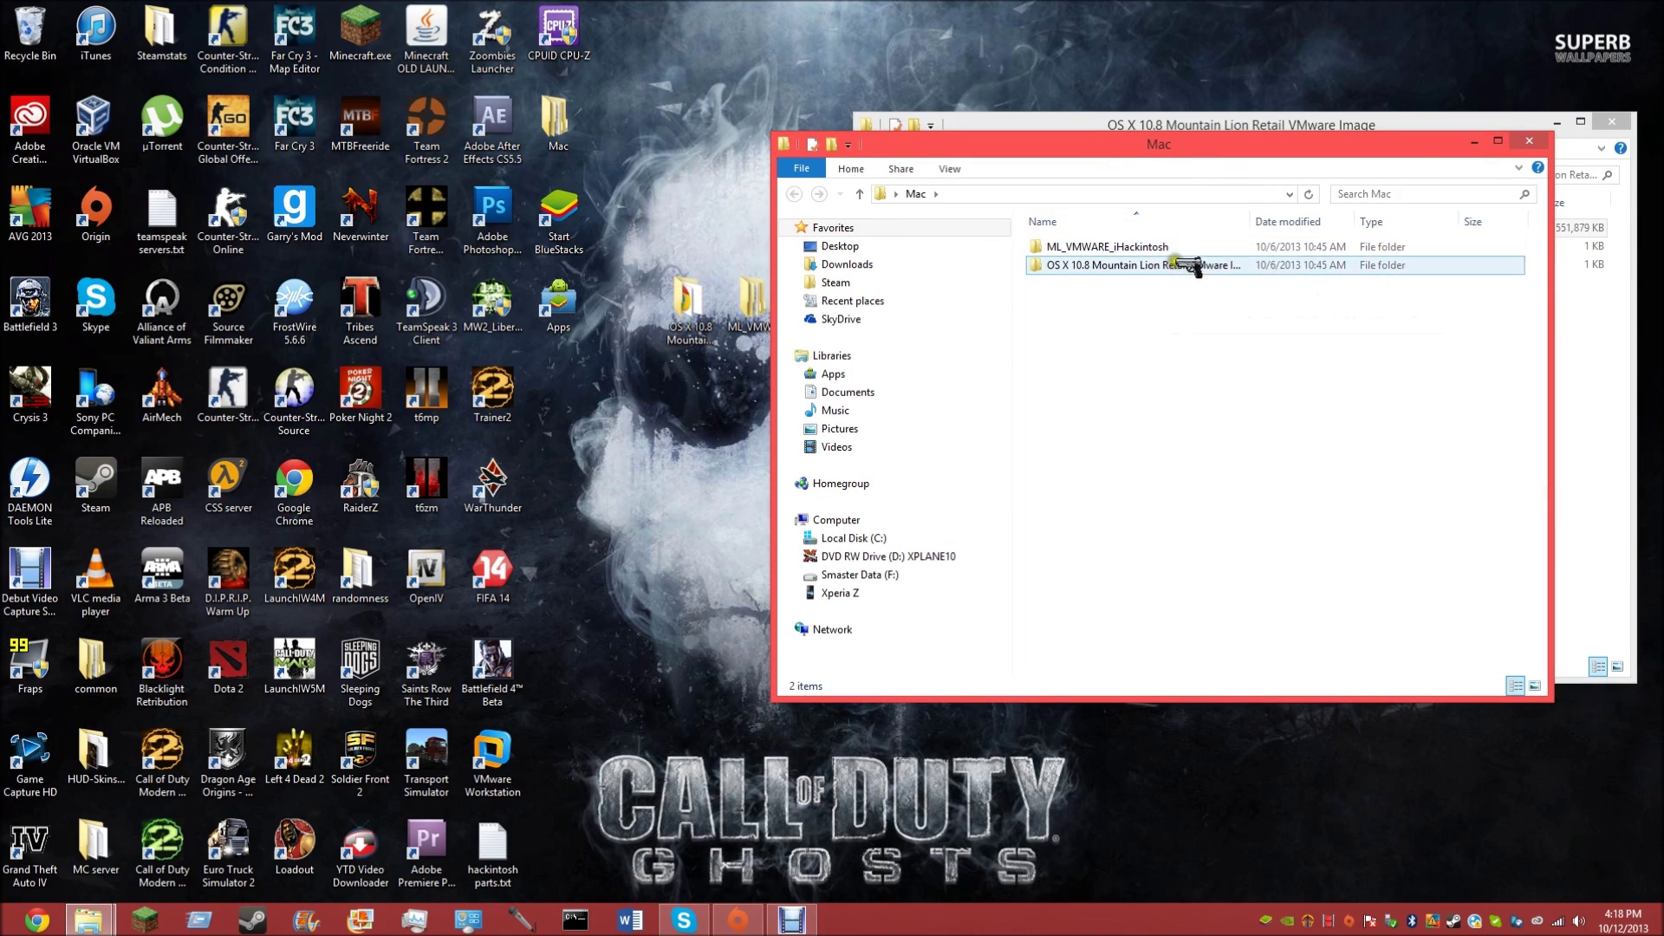
pyautogui.click(1529, 141)
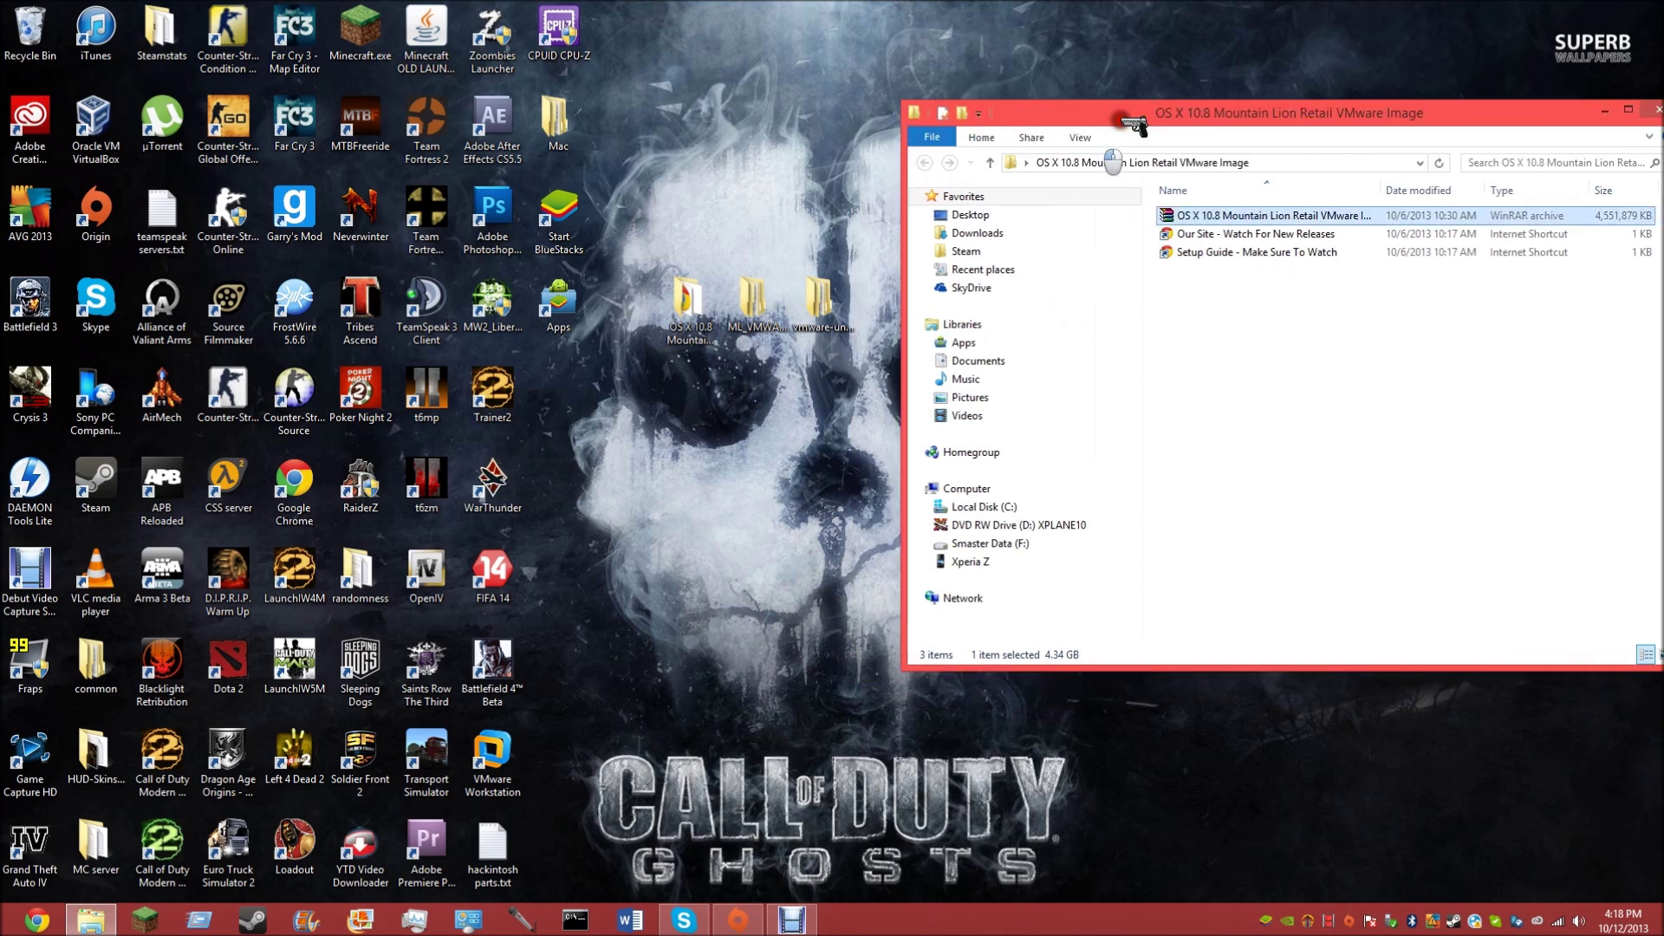
pyautogui.moveTo(1156, 142); pyautogui.dragTo(1130, 142)
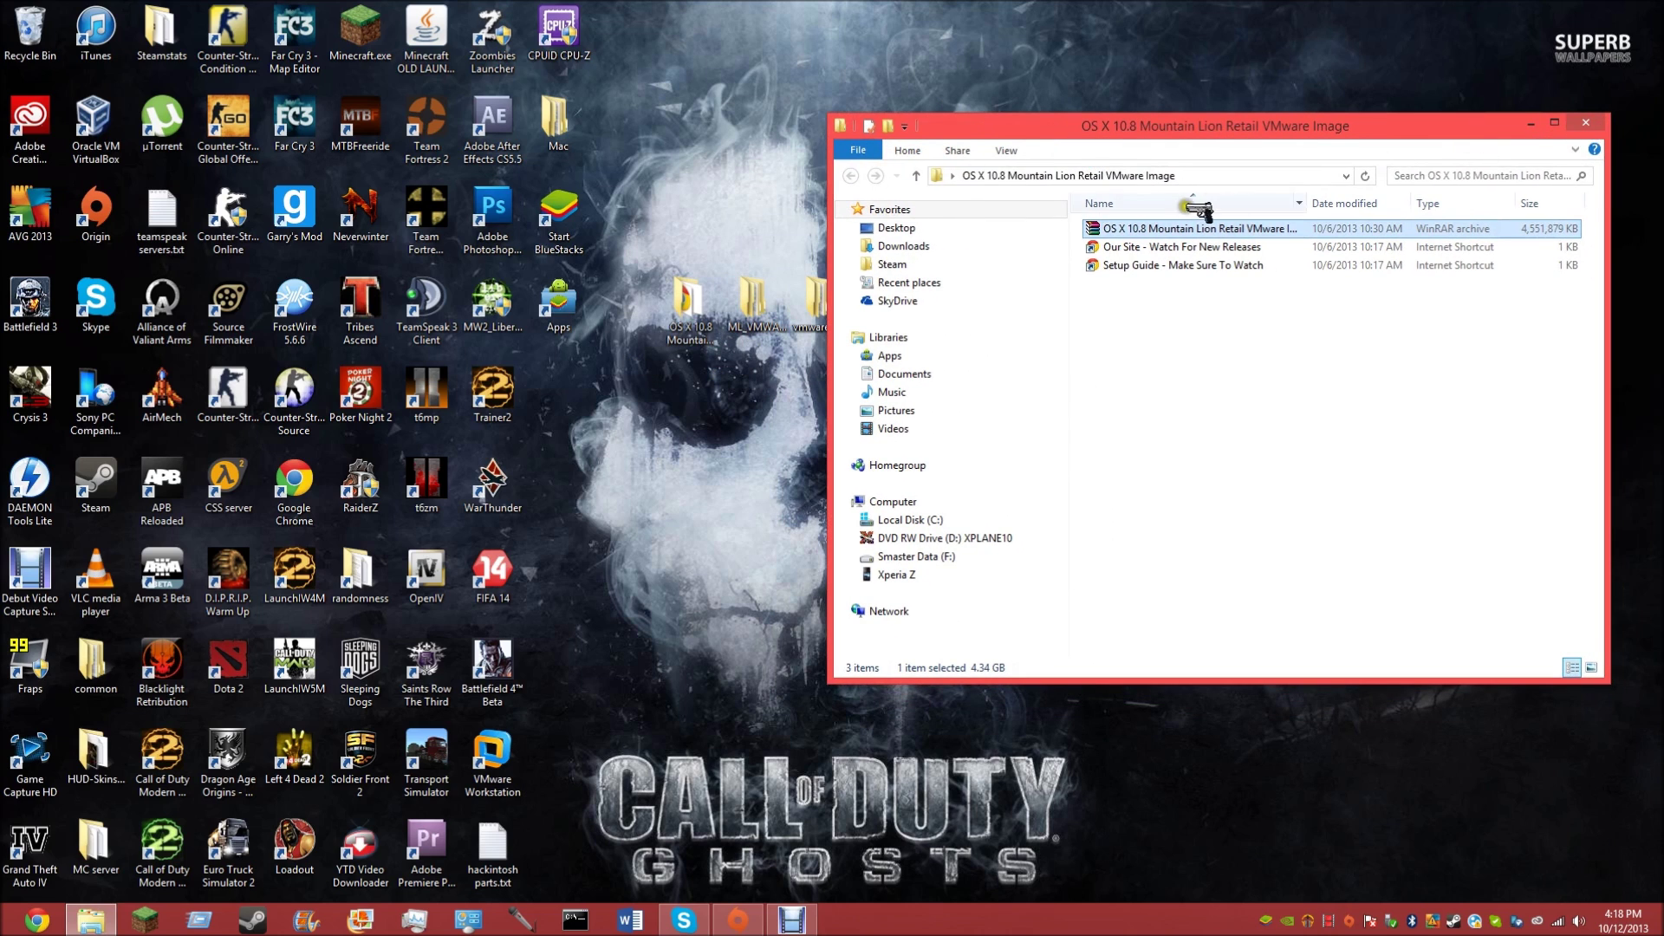
pyautogui.rightClick(1180, 232)
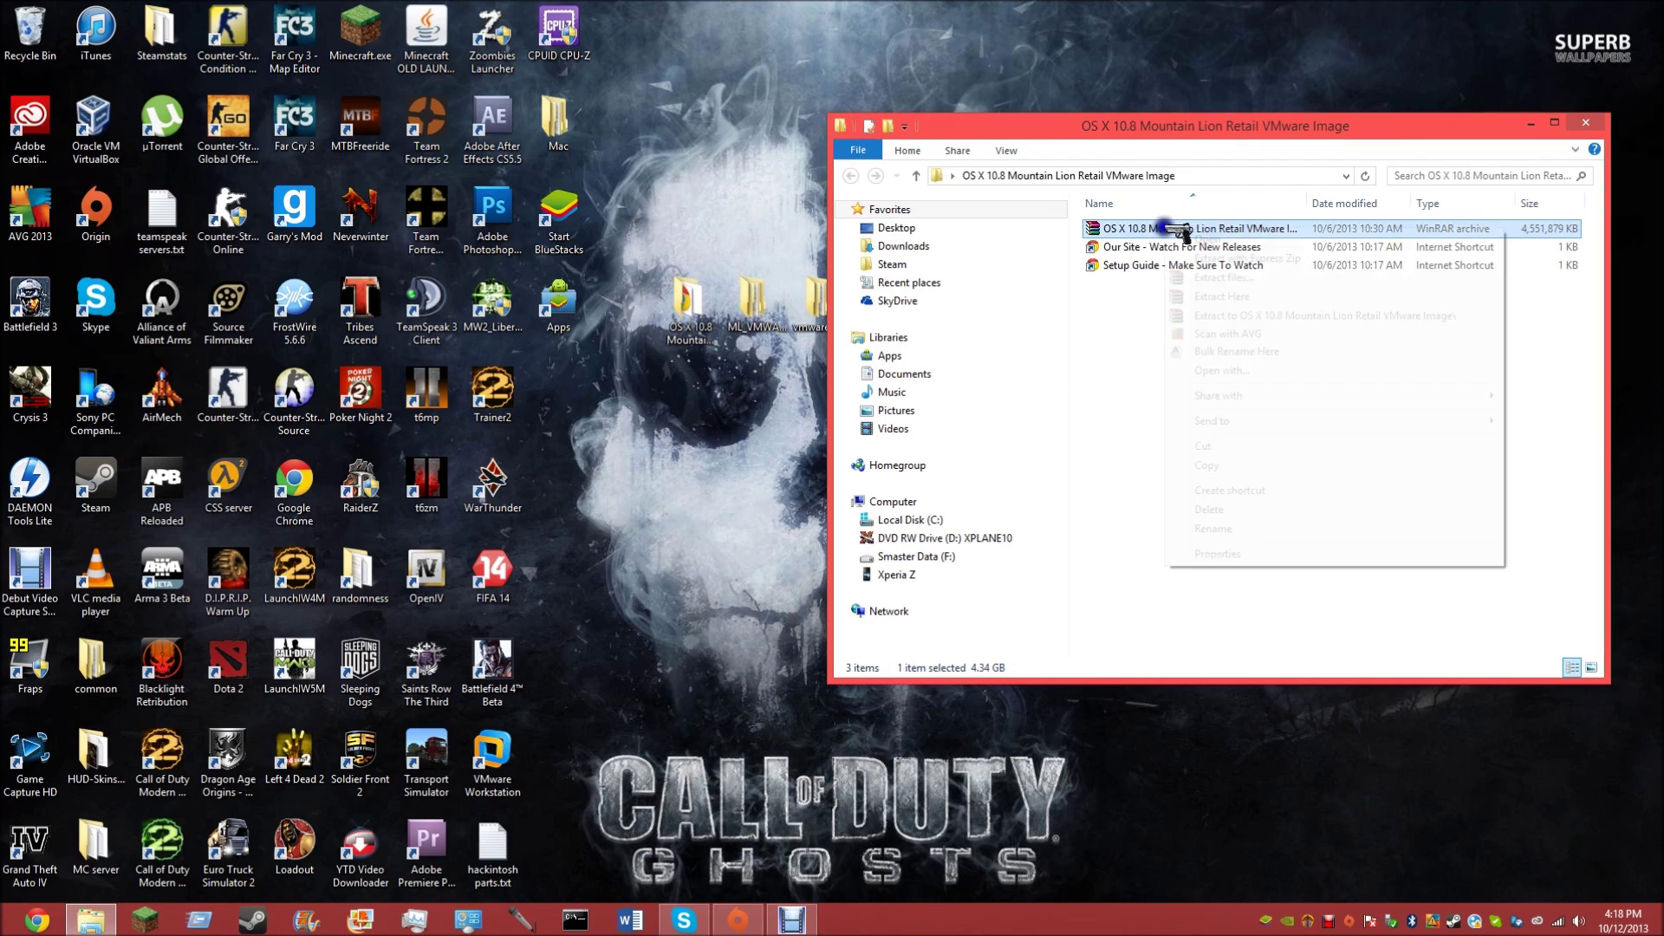
# - Extract the Mountain Lion .7z archive with WinRAR's Extract Here, confirming with OK
pyautogui.click(1164, 141)
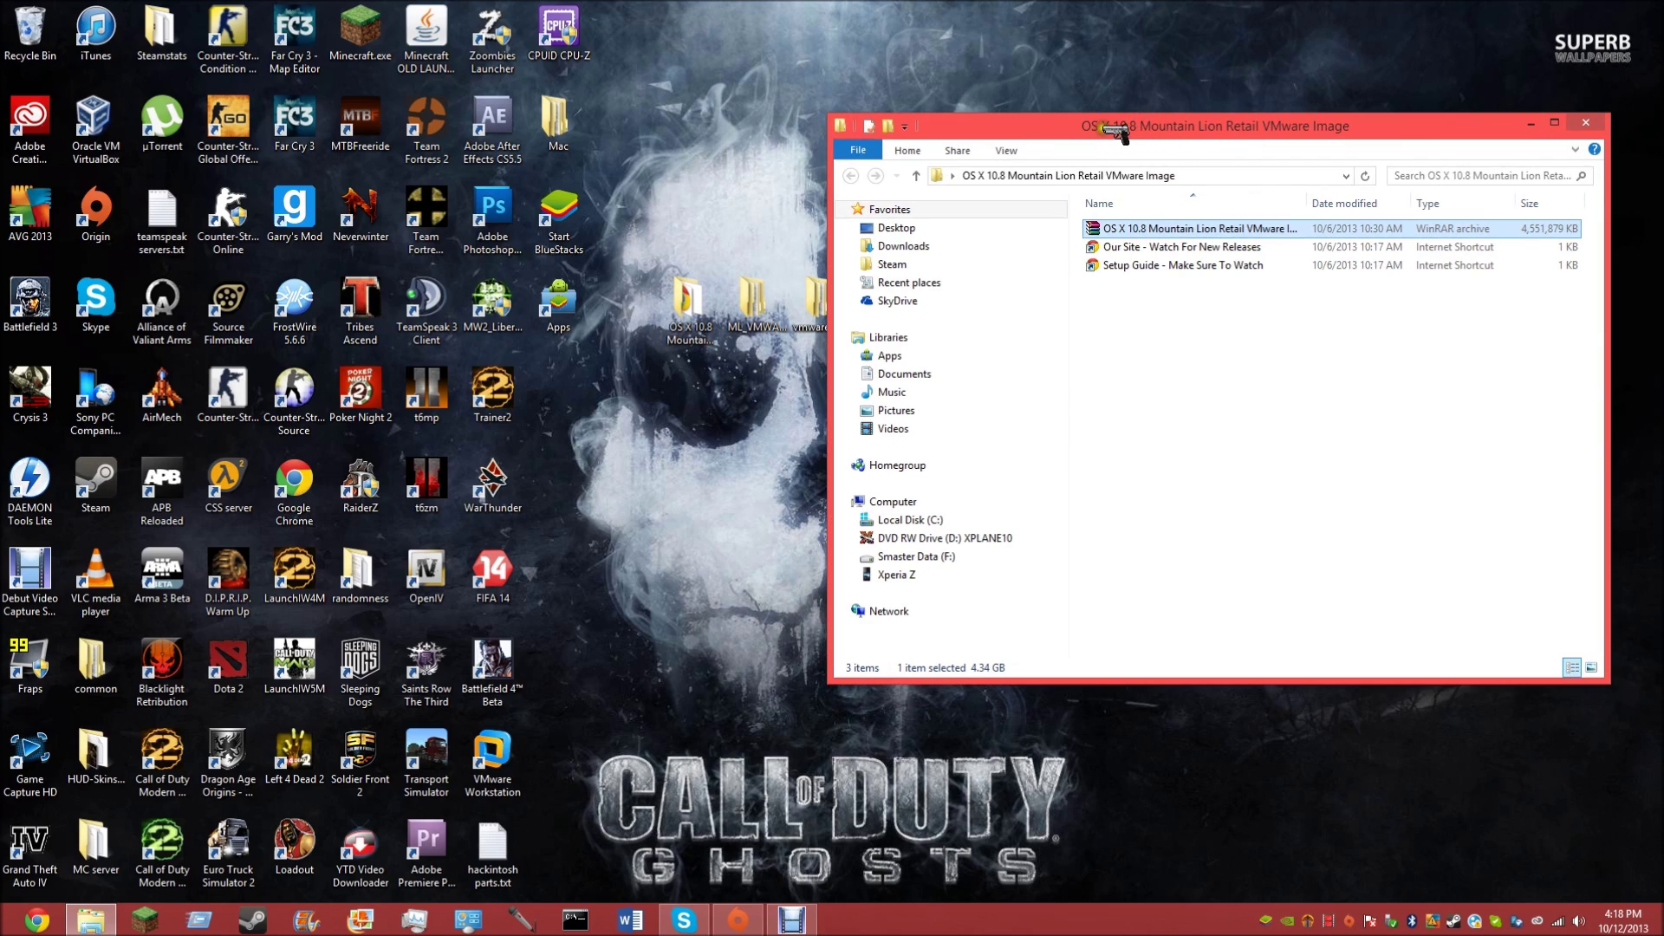
pyautogui.rightClick(1176, 233)
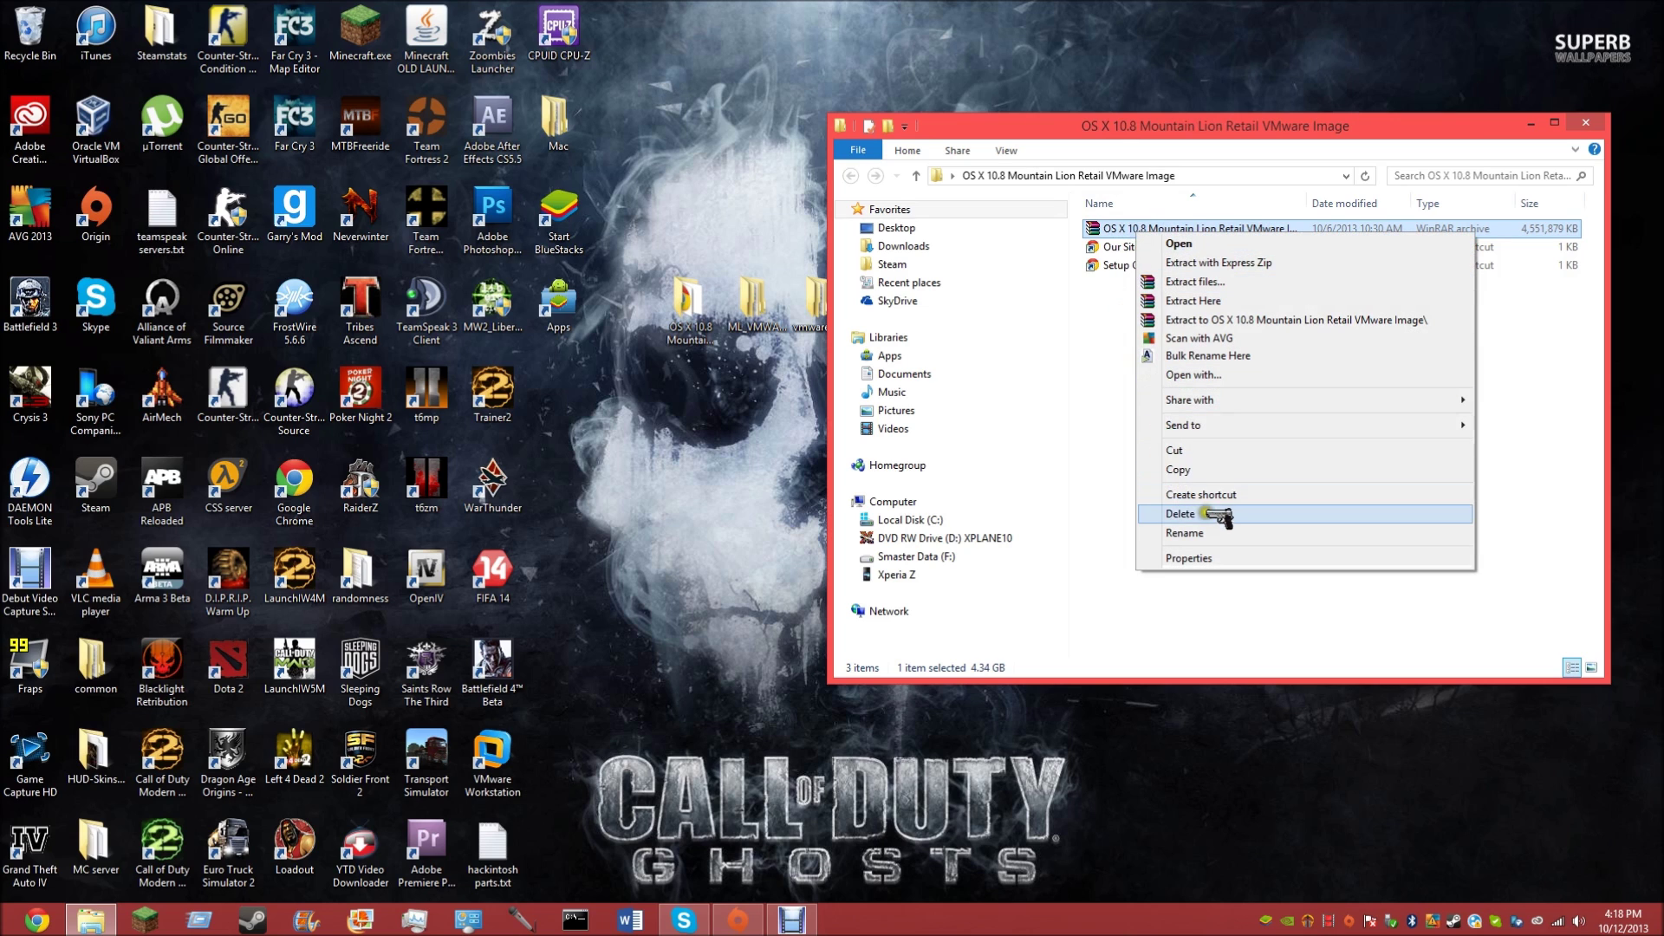
pyautogui.click(1248, 282)
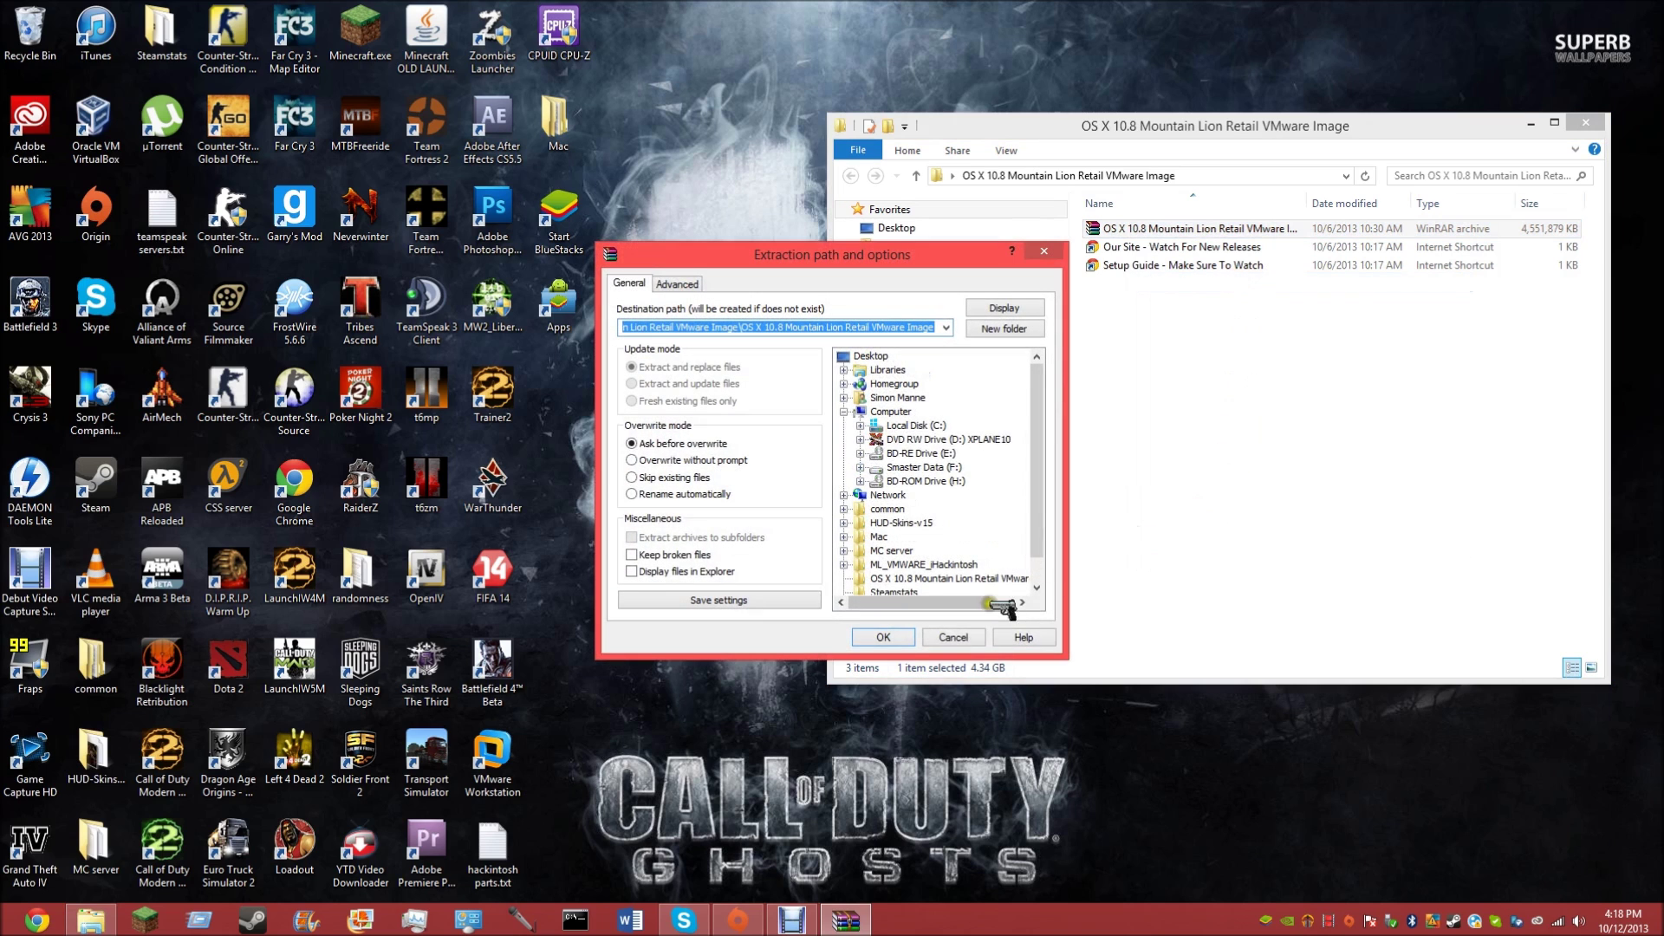
pyautogui.click(890, 647)
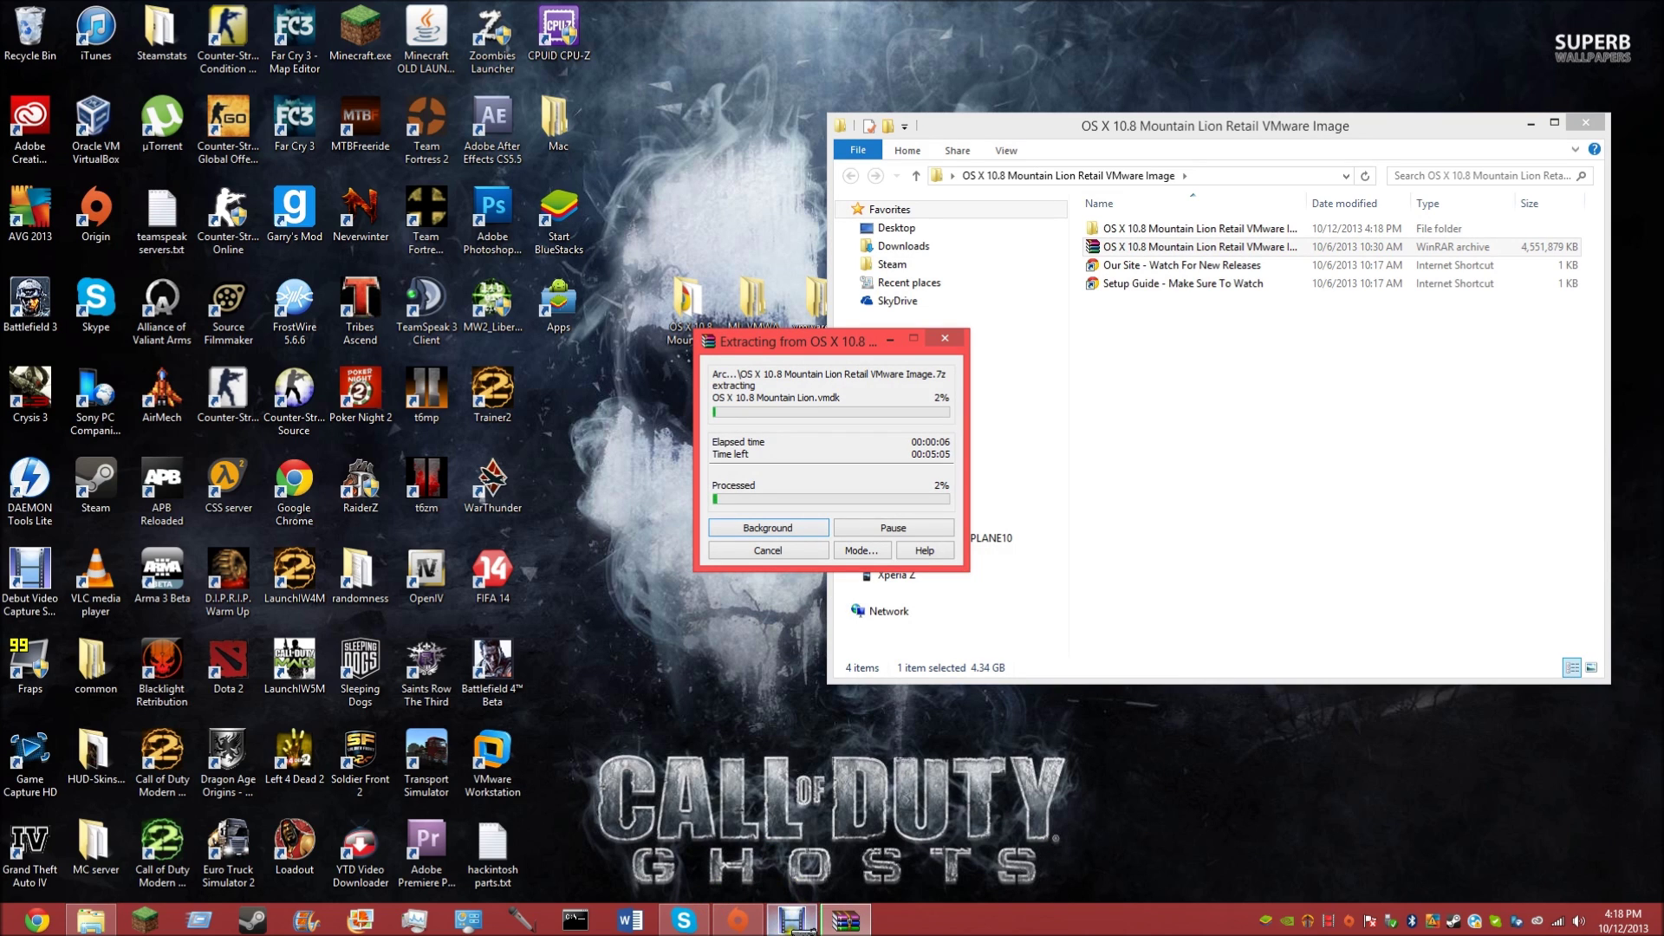
pyautogui.click(793, 921)
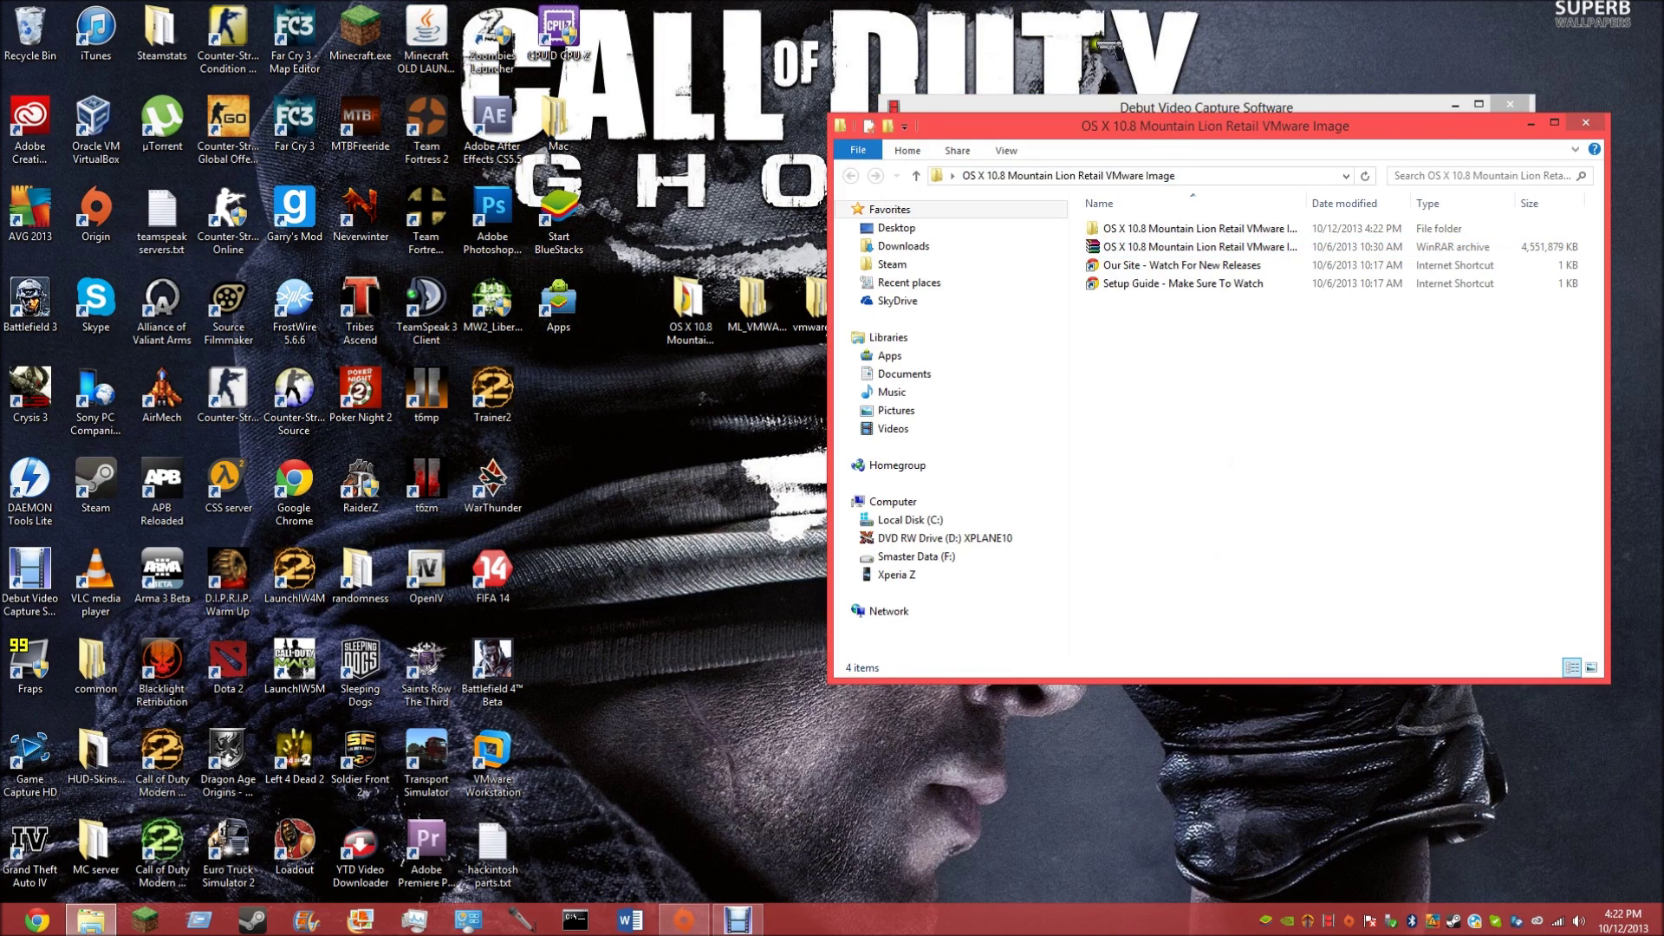
# - Select the archive and the newly extracted folder, then open the extracted image folder
pyautogui.click(1482, 107)
pyautogui.click(1196, 215)
pyautogui.click(1210, 247)
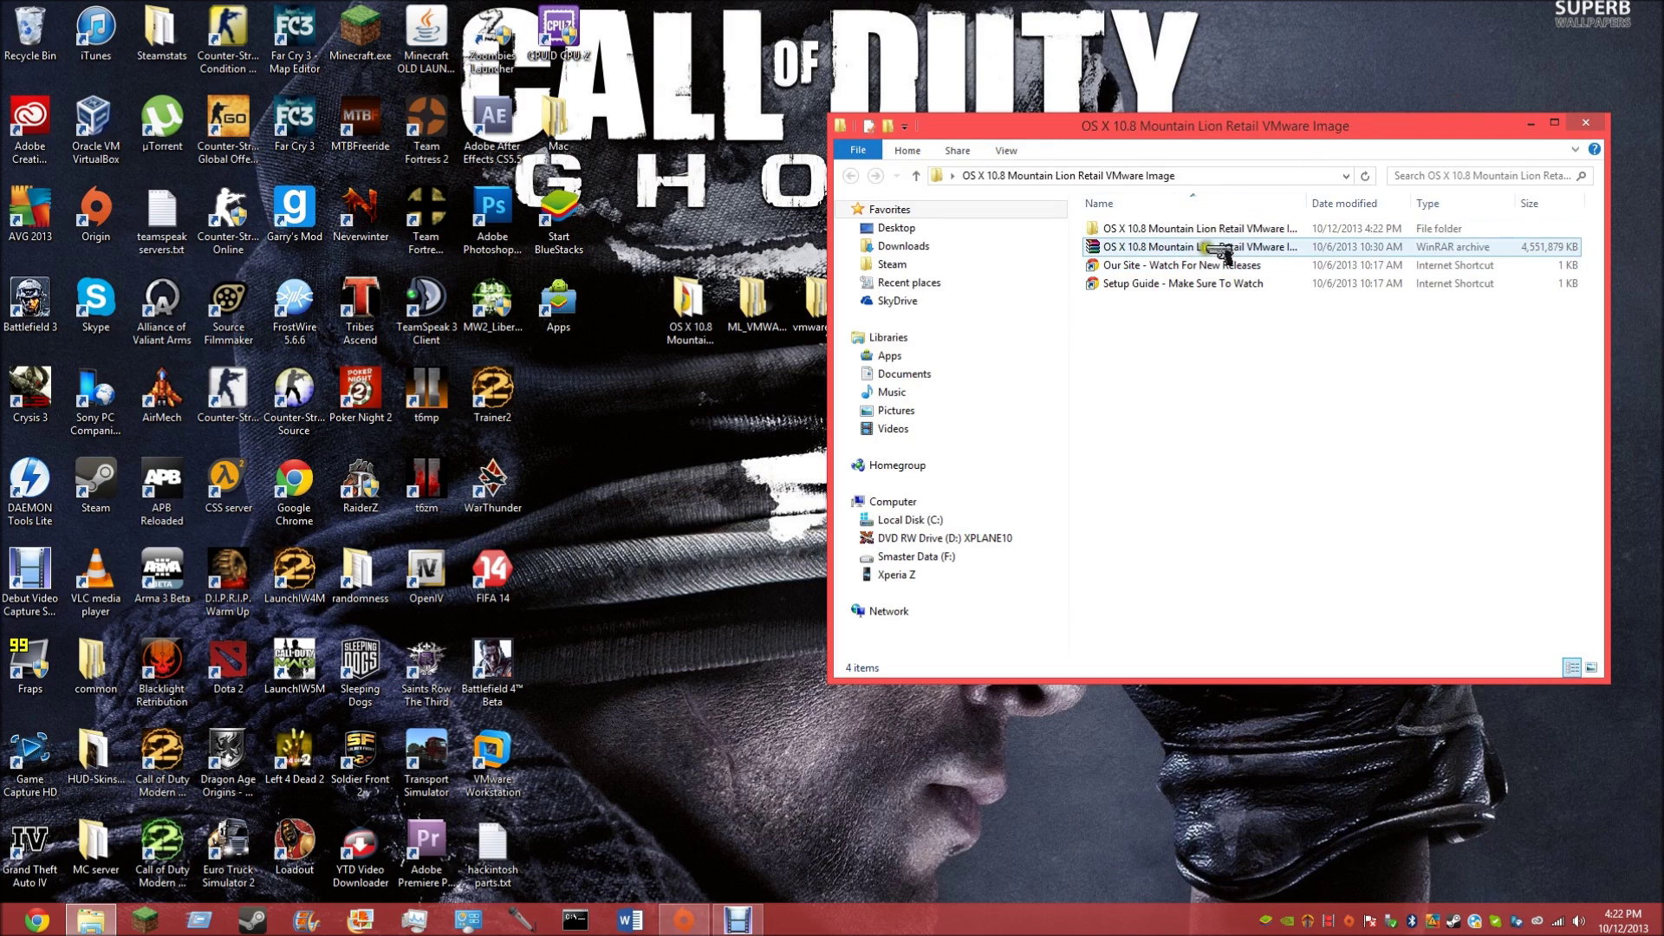
pyautogui.click(1245, 232)
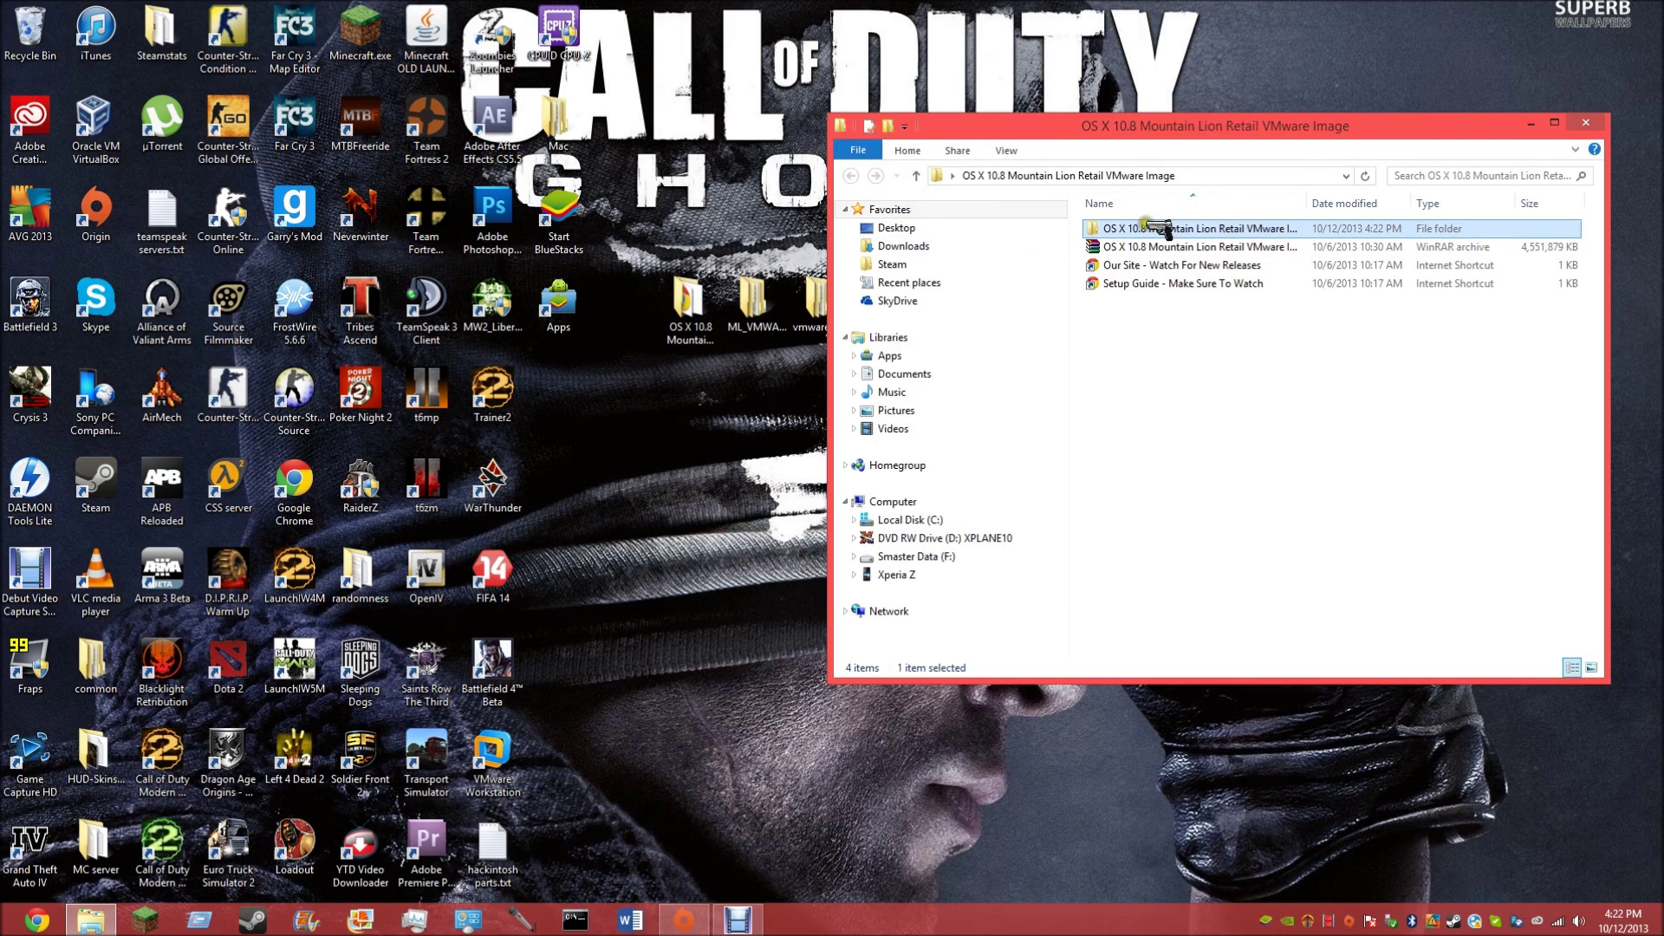
pyautogui.doubleClick(1210, 234)
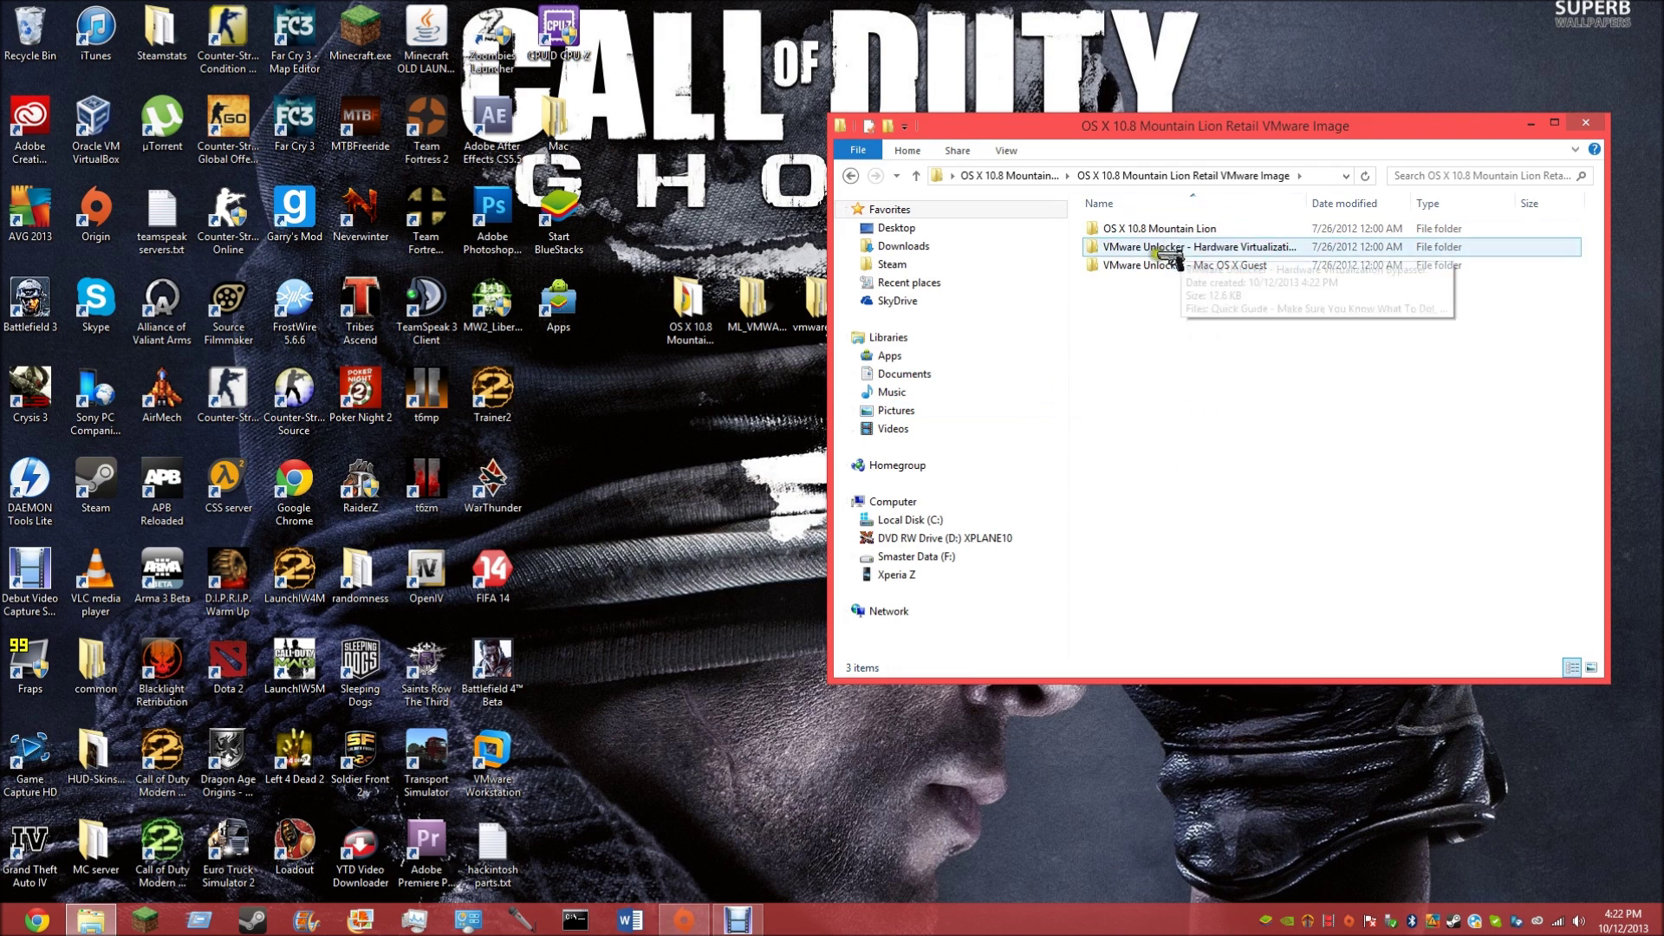
# - Open ML_VMWARE_iHackintosh alongside, and peek into the OS X Mountain Lion and 10.8 VM folders
pyautogui.doubleClick(757, 305)
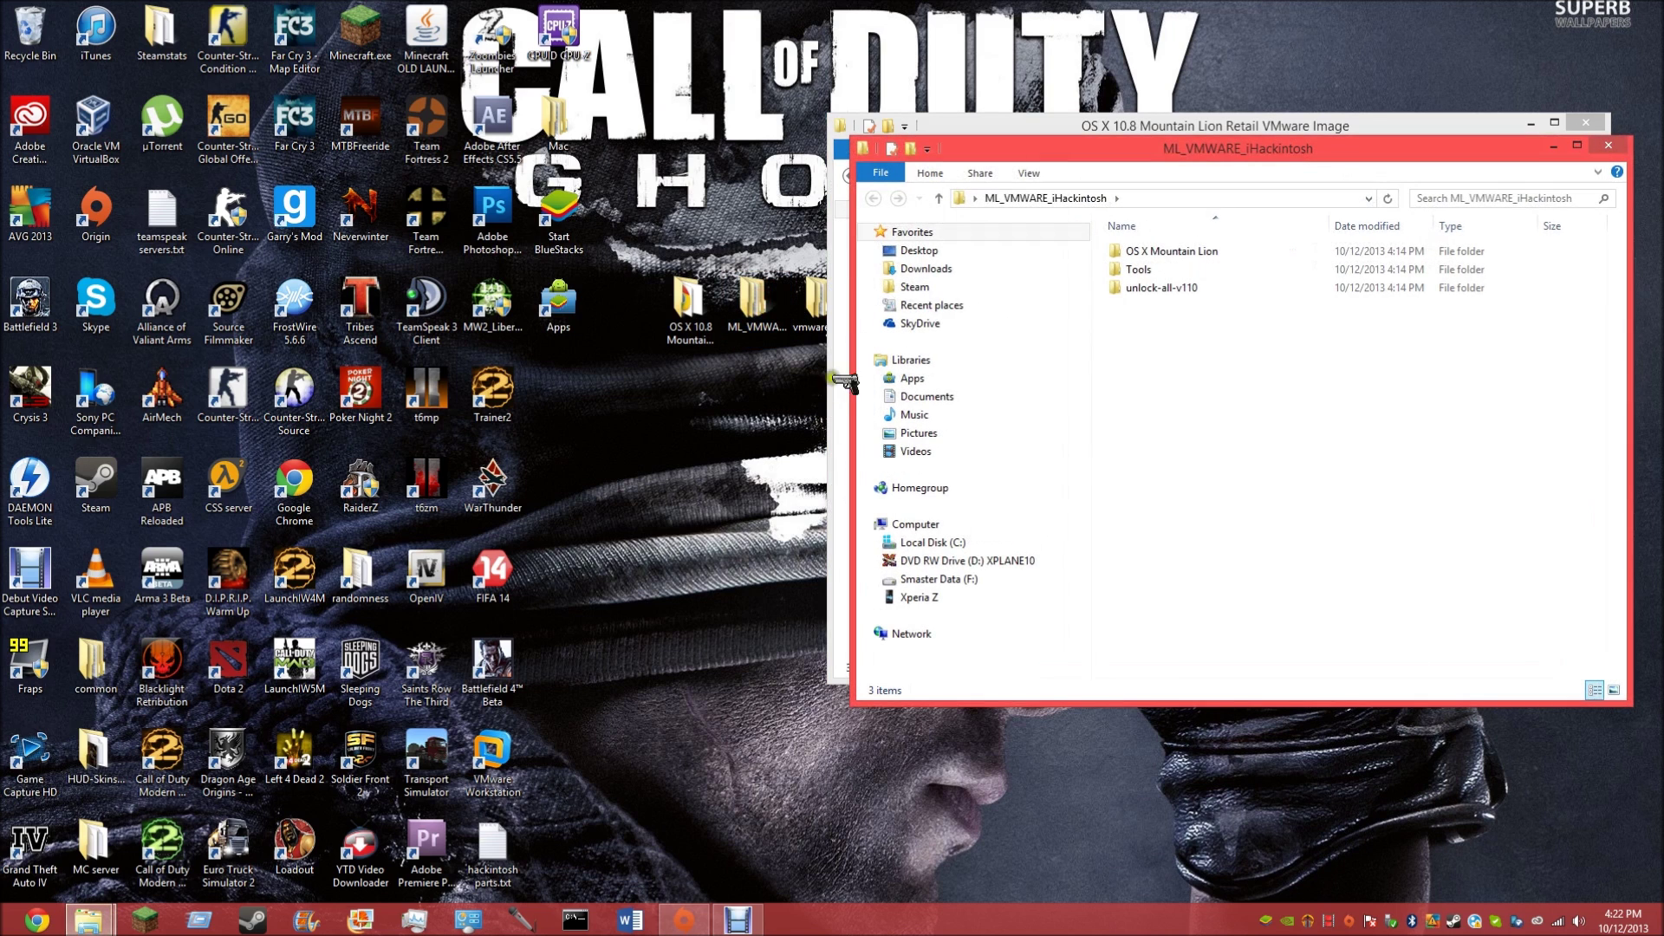
pyautogui.moveTo(1099, 154); pyautogui.dragTo(608, 175)
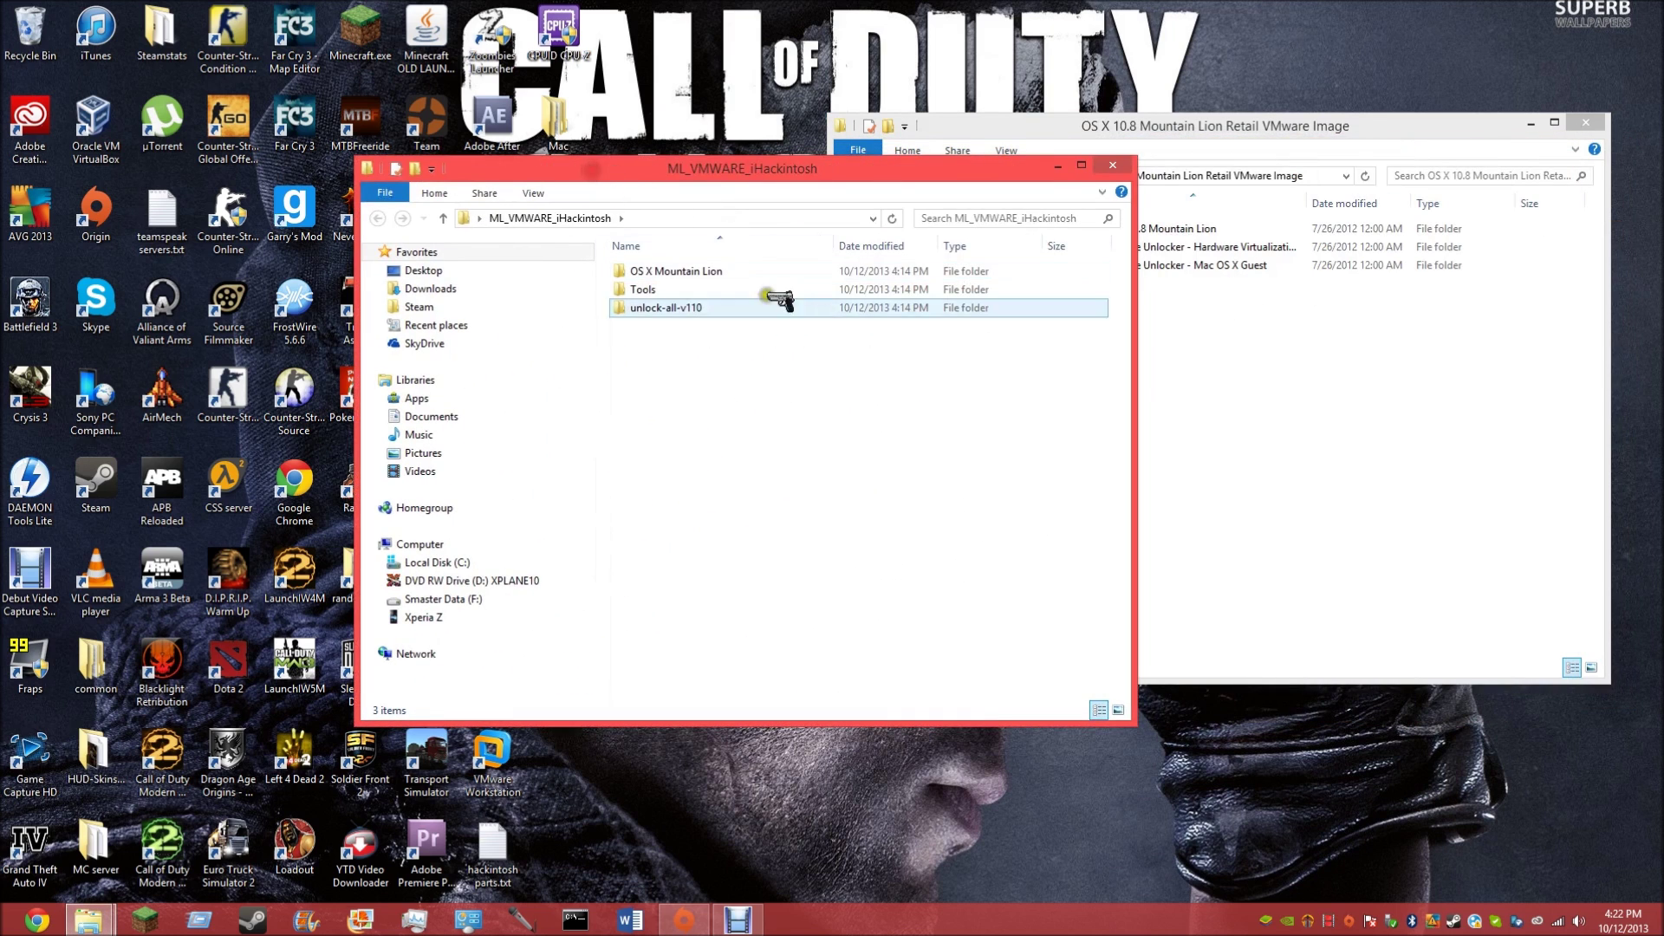
pyautogui.doubleClick(676, 271)
pyautogui.click(377, 217)
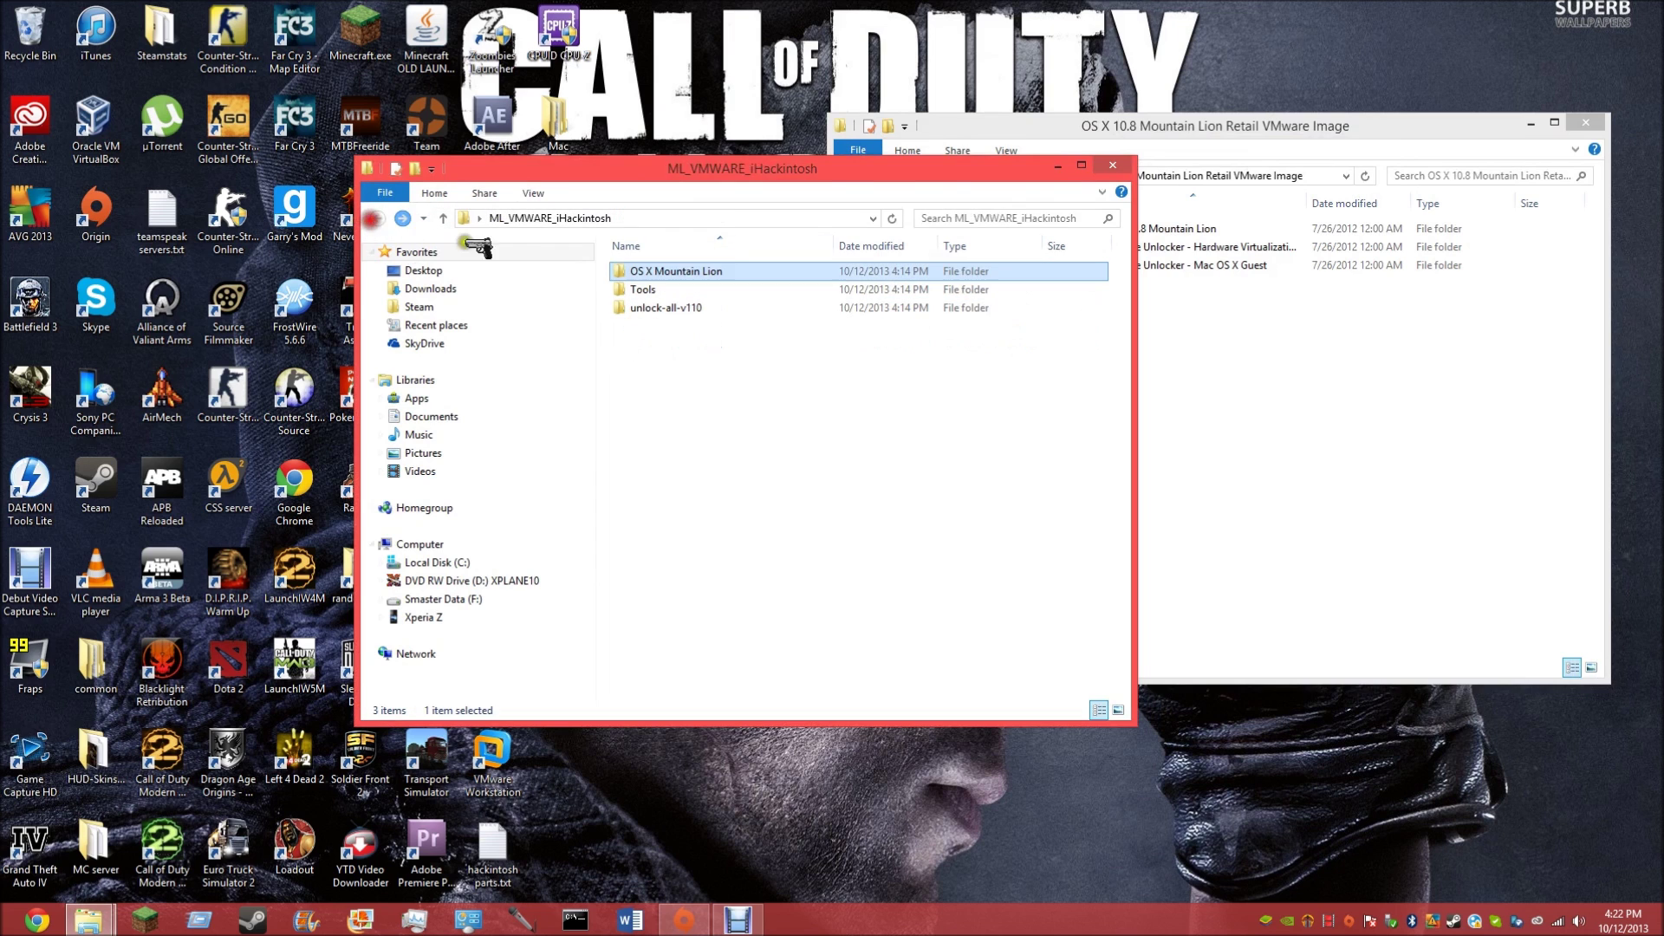
pyautogui.click(1306, 365)
pyautogui.doubleClick(1177, 229)
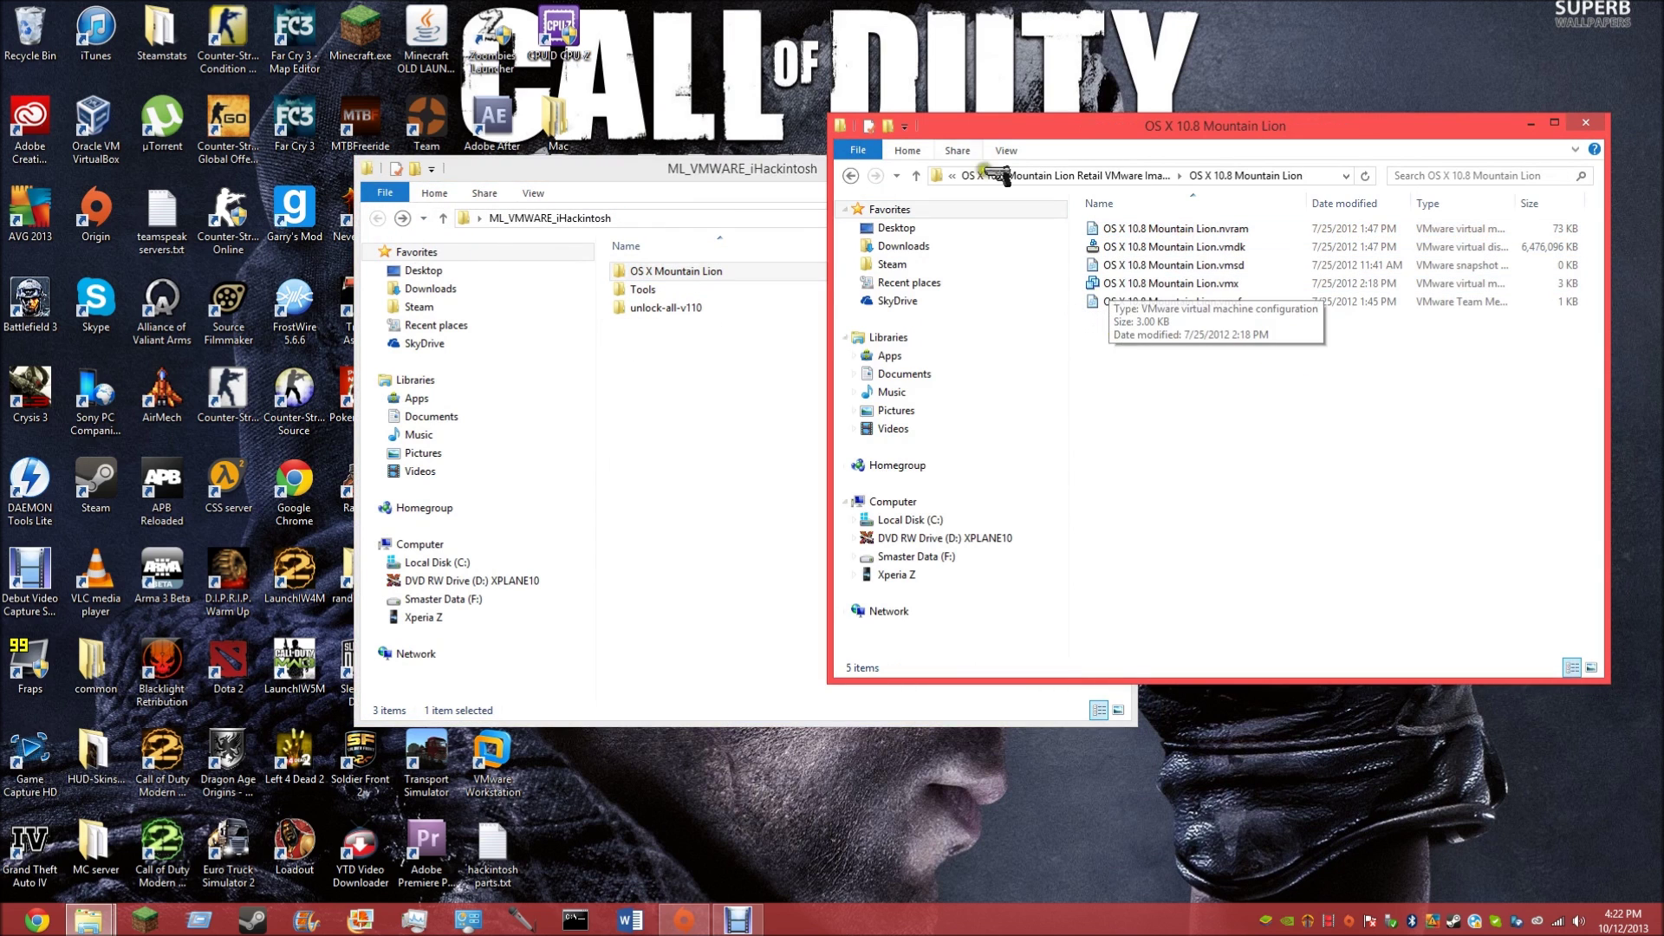
pyautogui.click(851, 176)
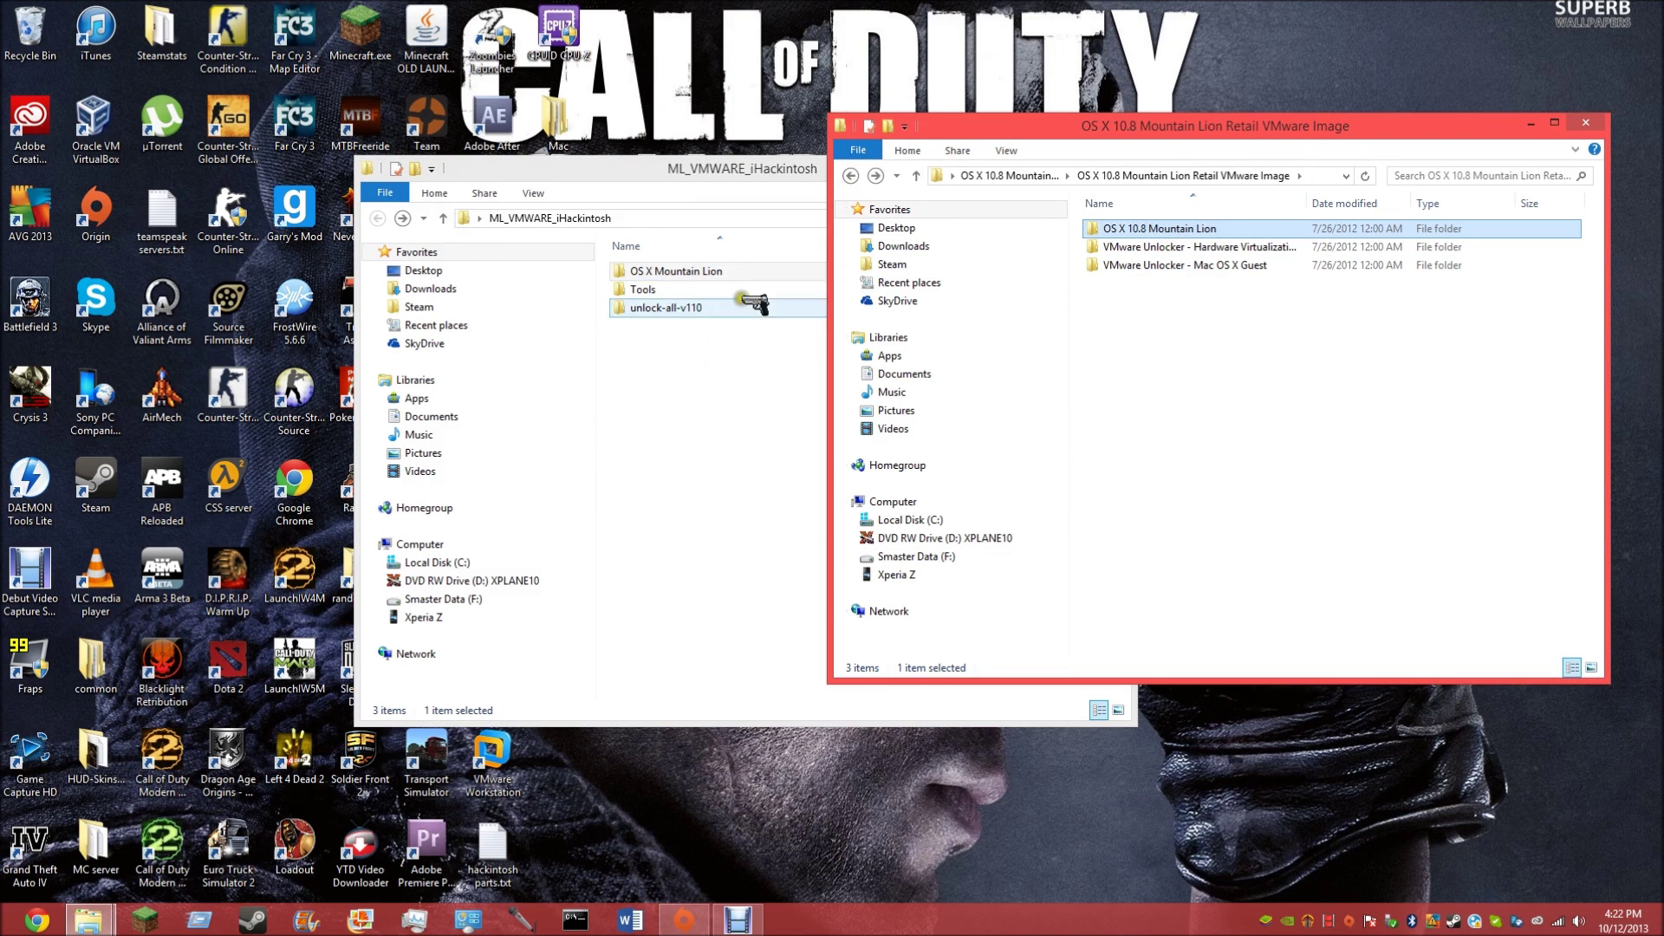
# - Browse the VMware Unlocker folders: 7.1.x Series, 8.x Series and Hardware Virtualization Bypasser
pyautogui.click(1242, 265)
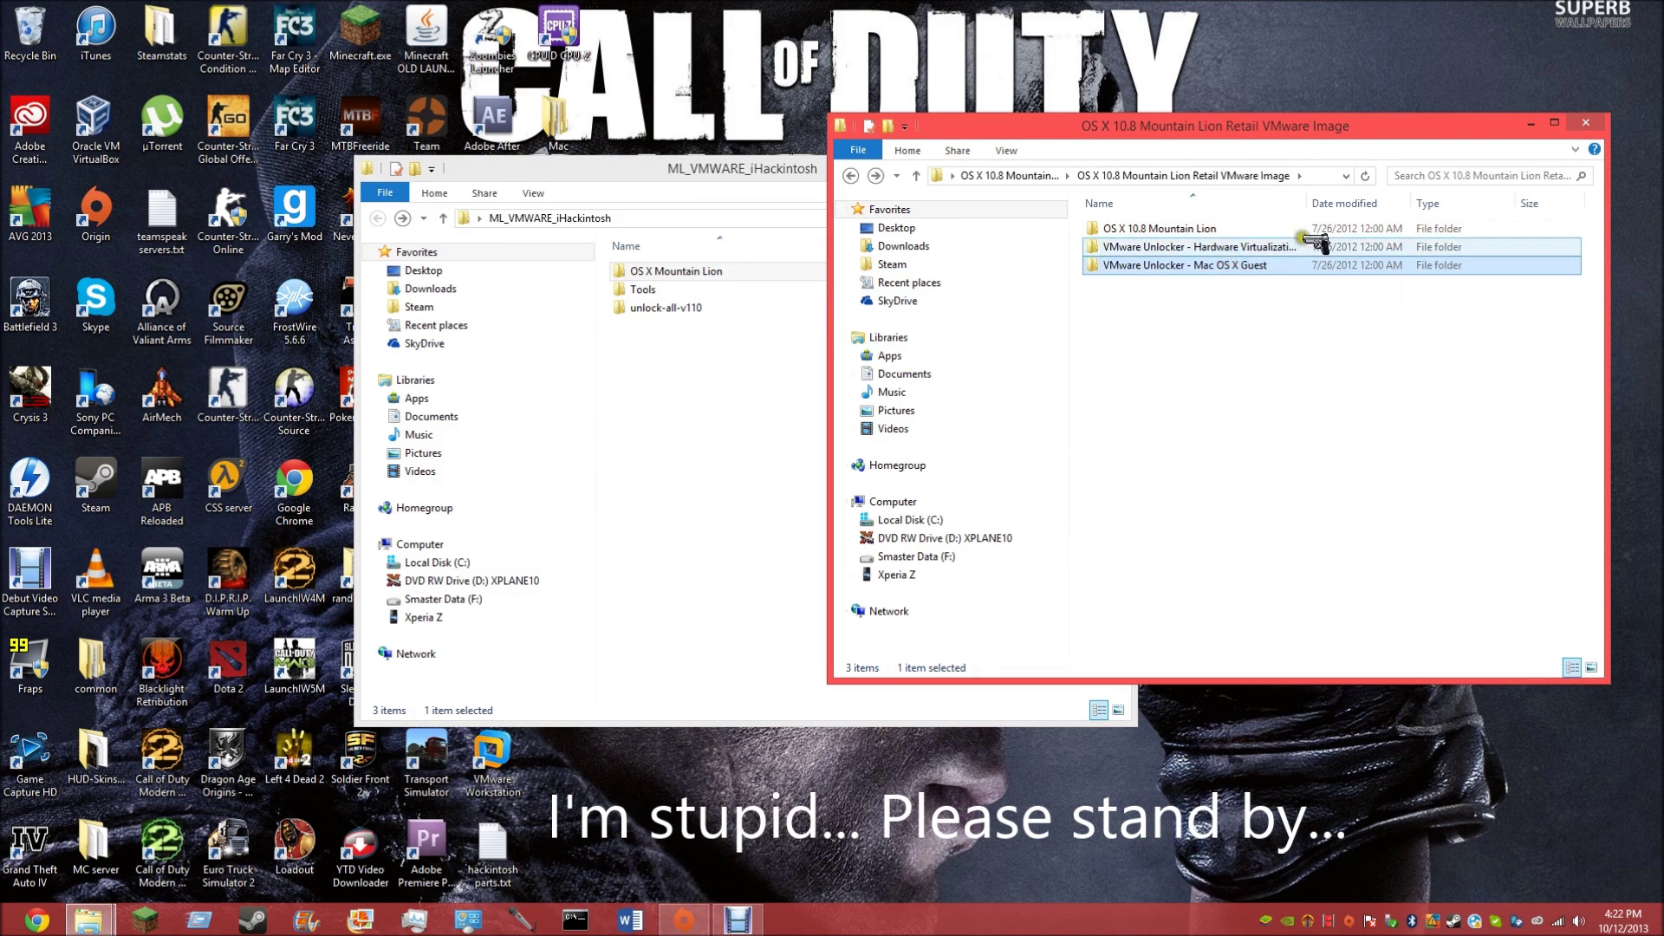
pyautogui.doubleClick(1245, 266)
pyautogui.click(851, 176)
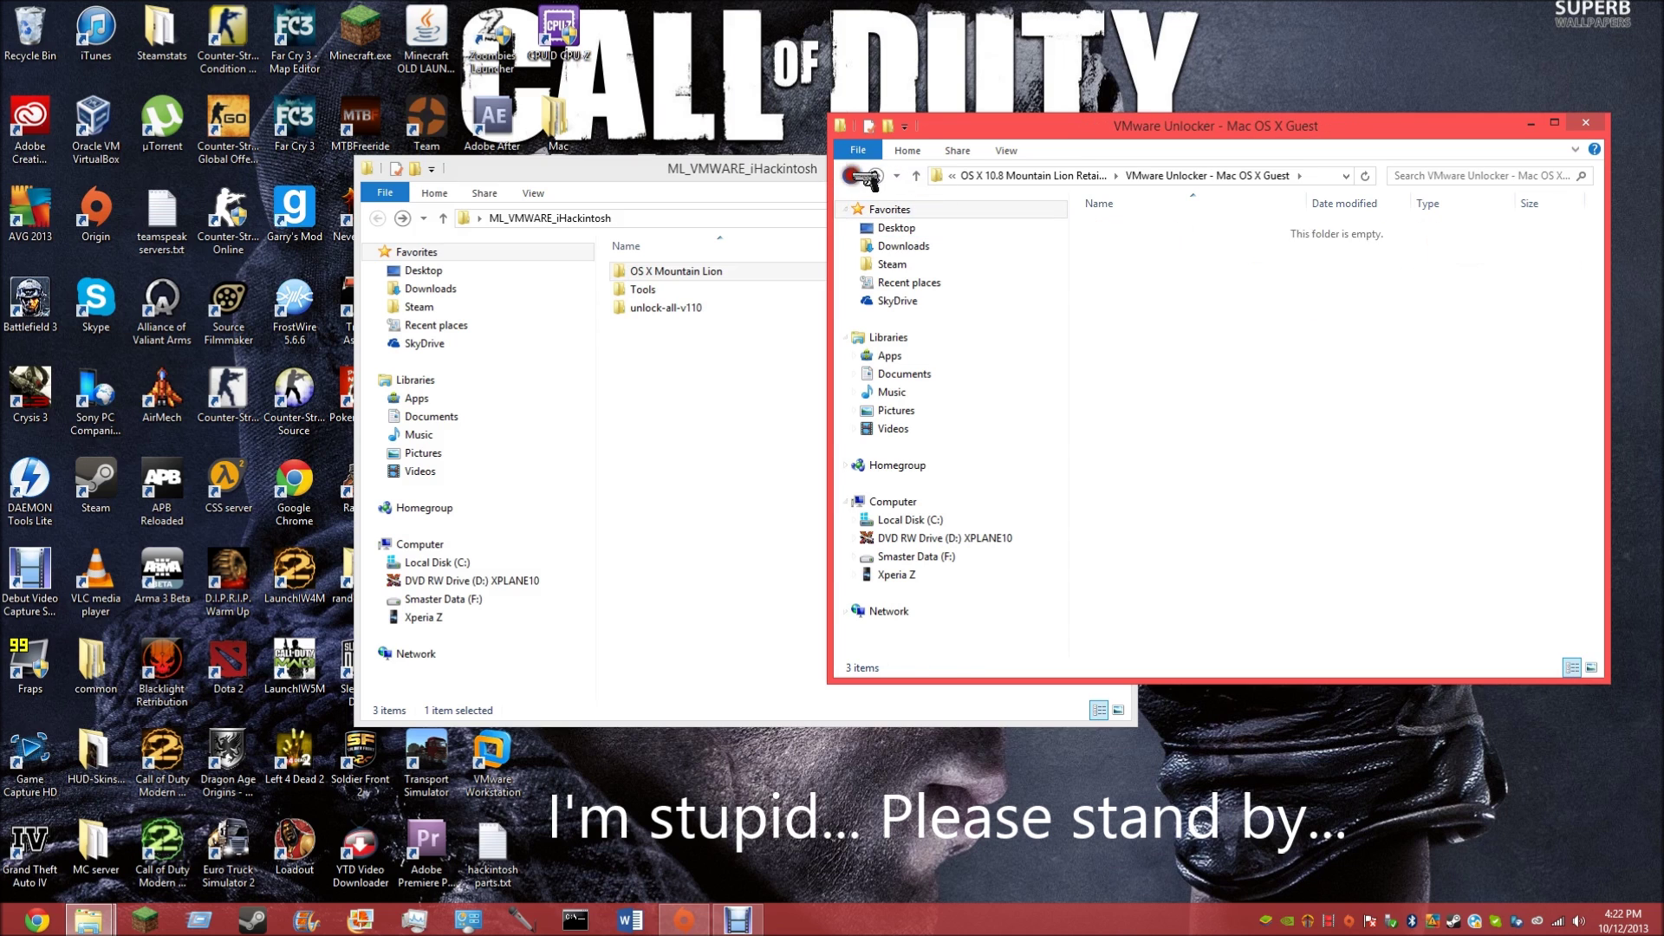
pyautogui.doubleClick(1208, 266)
pyautogui.doubleClick(1146, 229)
pyautogui.click(851, 175)
pyautogui.doubleClick(1143, 247)
pyautogui.click(853, 177)
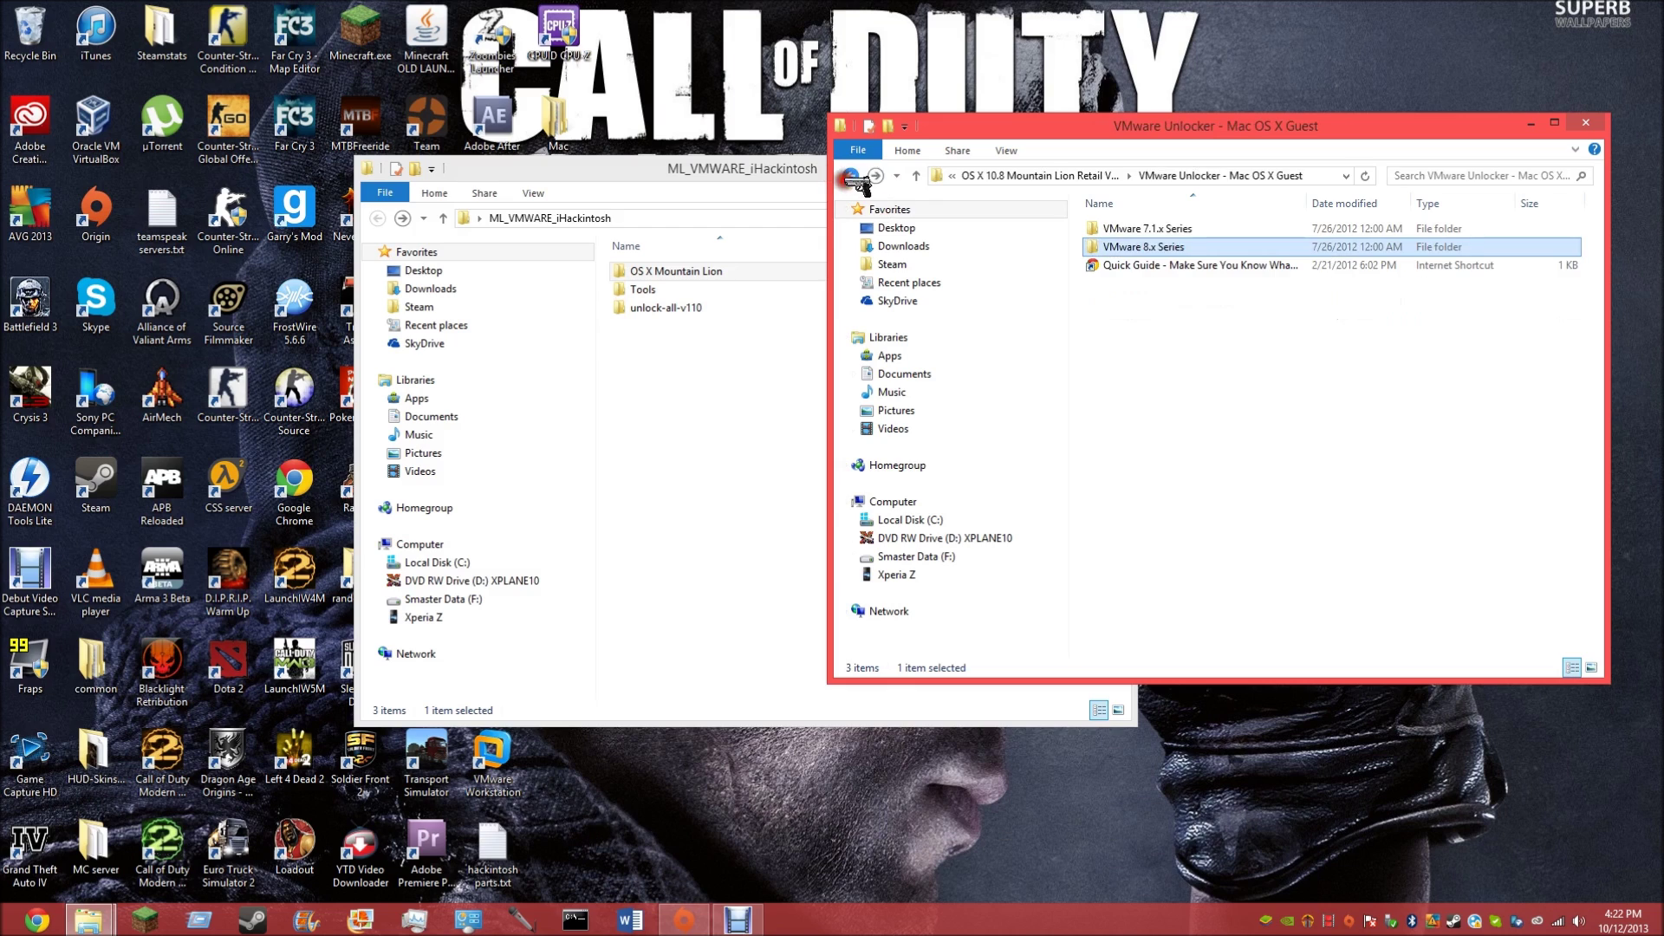
pyautogui.click(876, 177)
pyautogui.click(851, 175)
pyautogui.click(852, 176)
pyautogui.doubleClick(1196, 247)
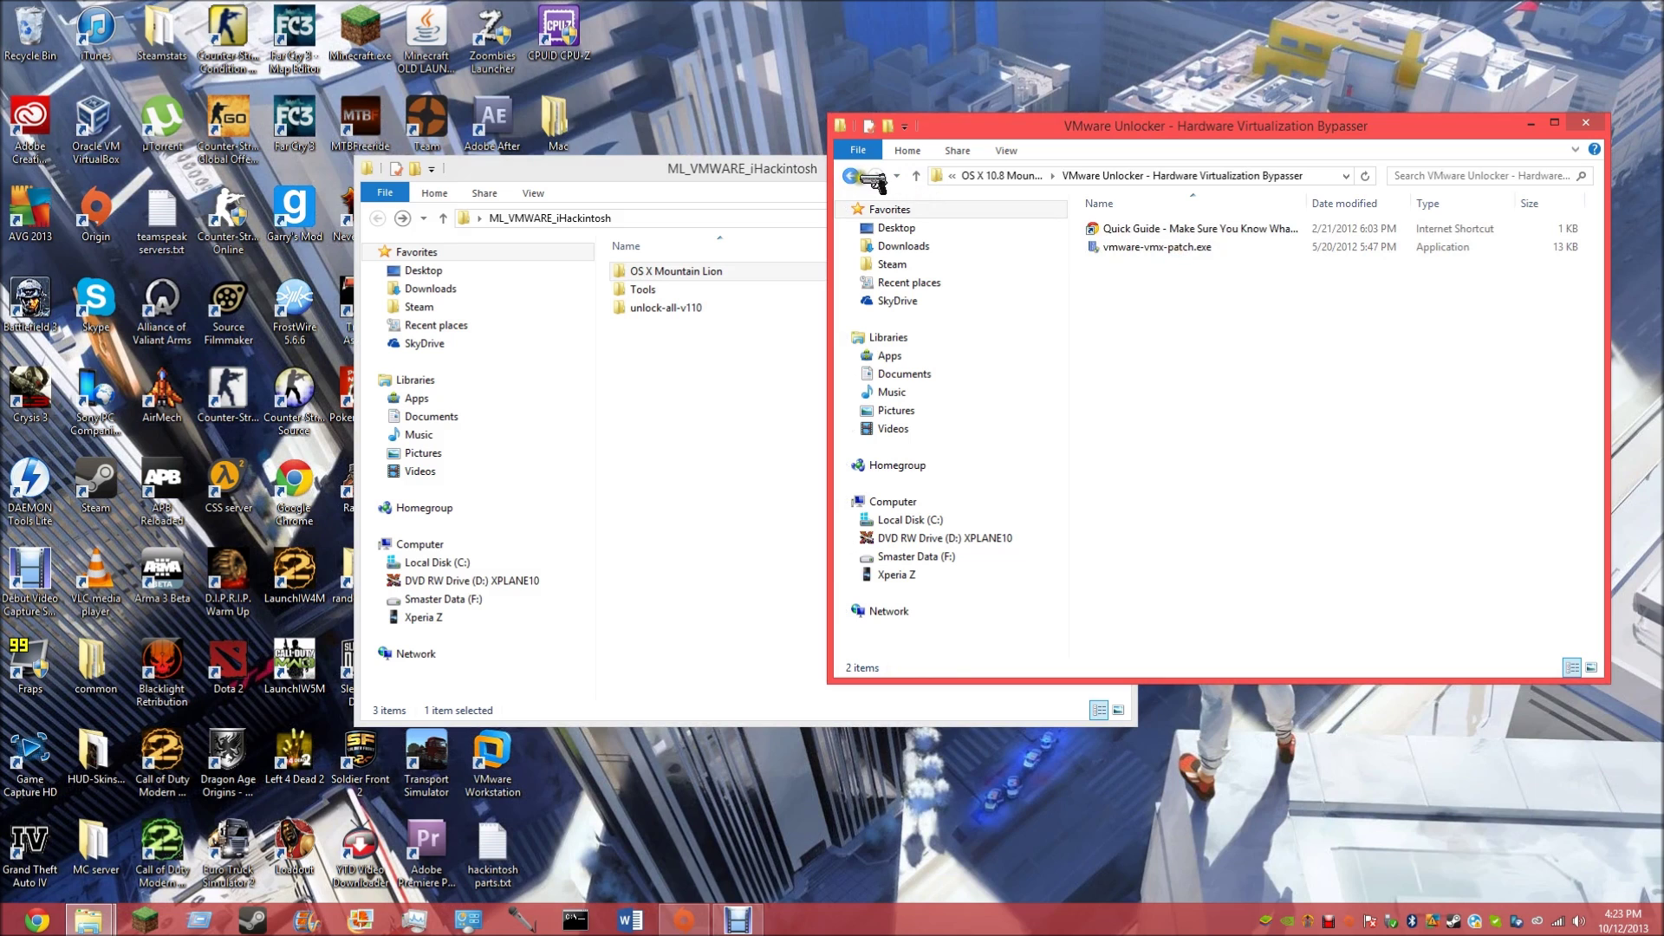
pyautogui.click(853, 177)
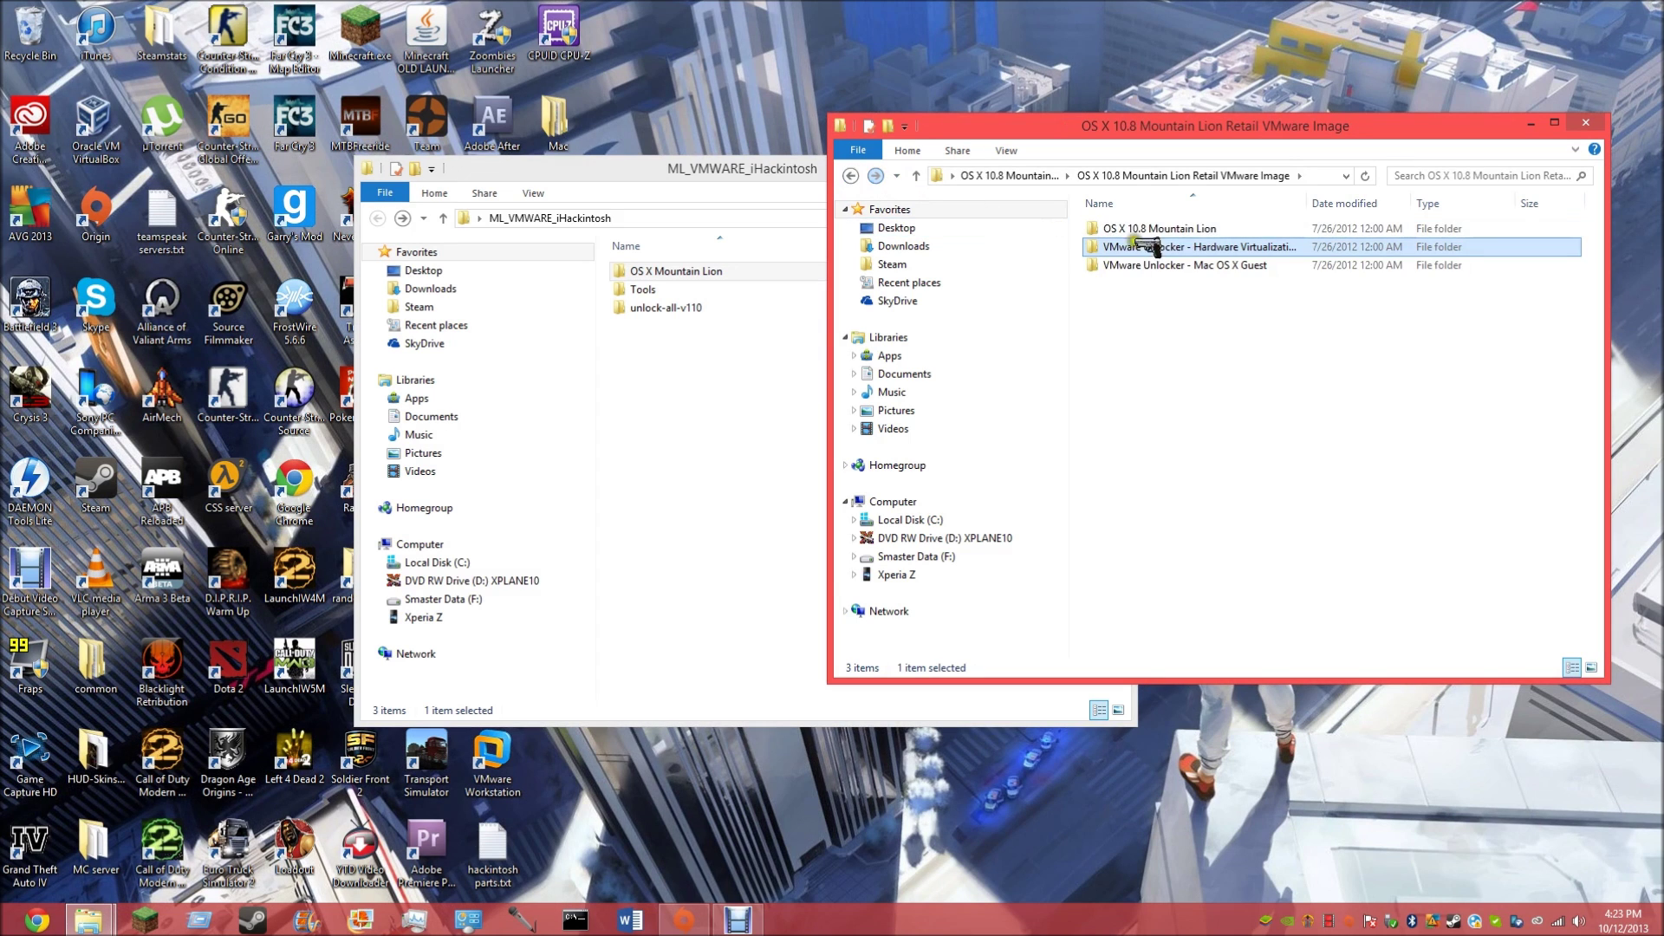
# - Drag the three extracted folders into the ML_VMWARE_iHackintosh window
pyautogui.keyDown('shift'); pyautogui.click(1161, 229); pyautogui.keyUp('shift')
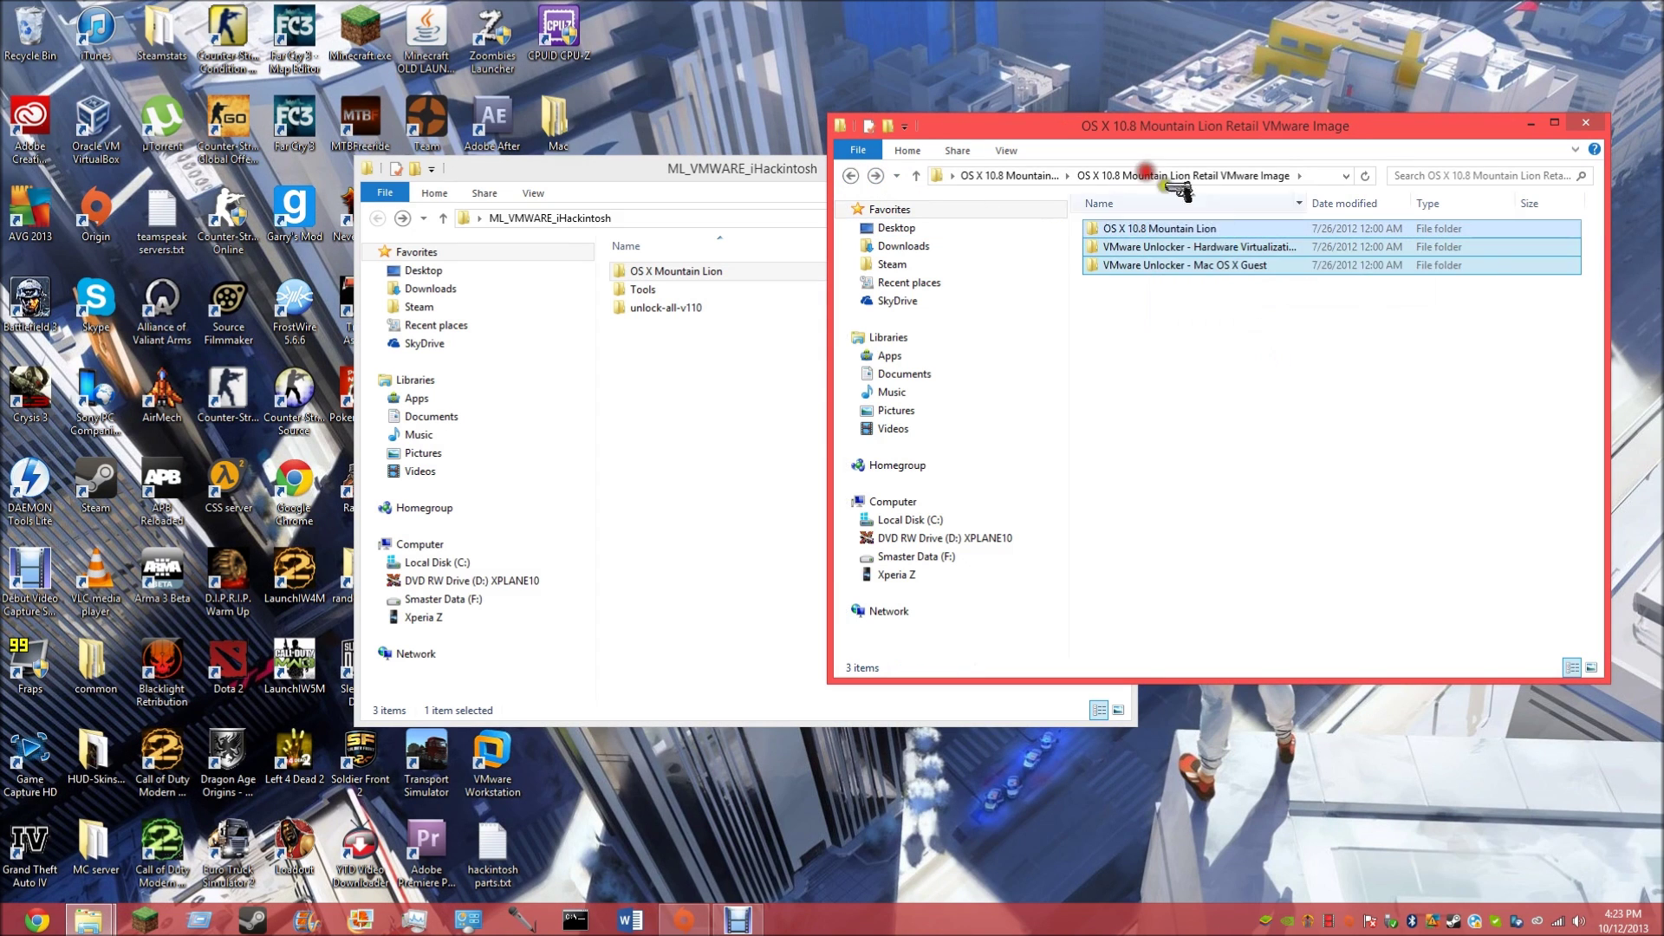
pyautogui.moveTo(1183, 265); pyautogui.dragTo(702, 429)
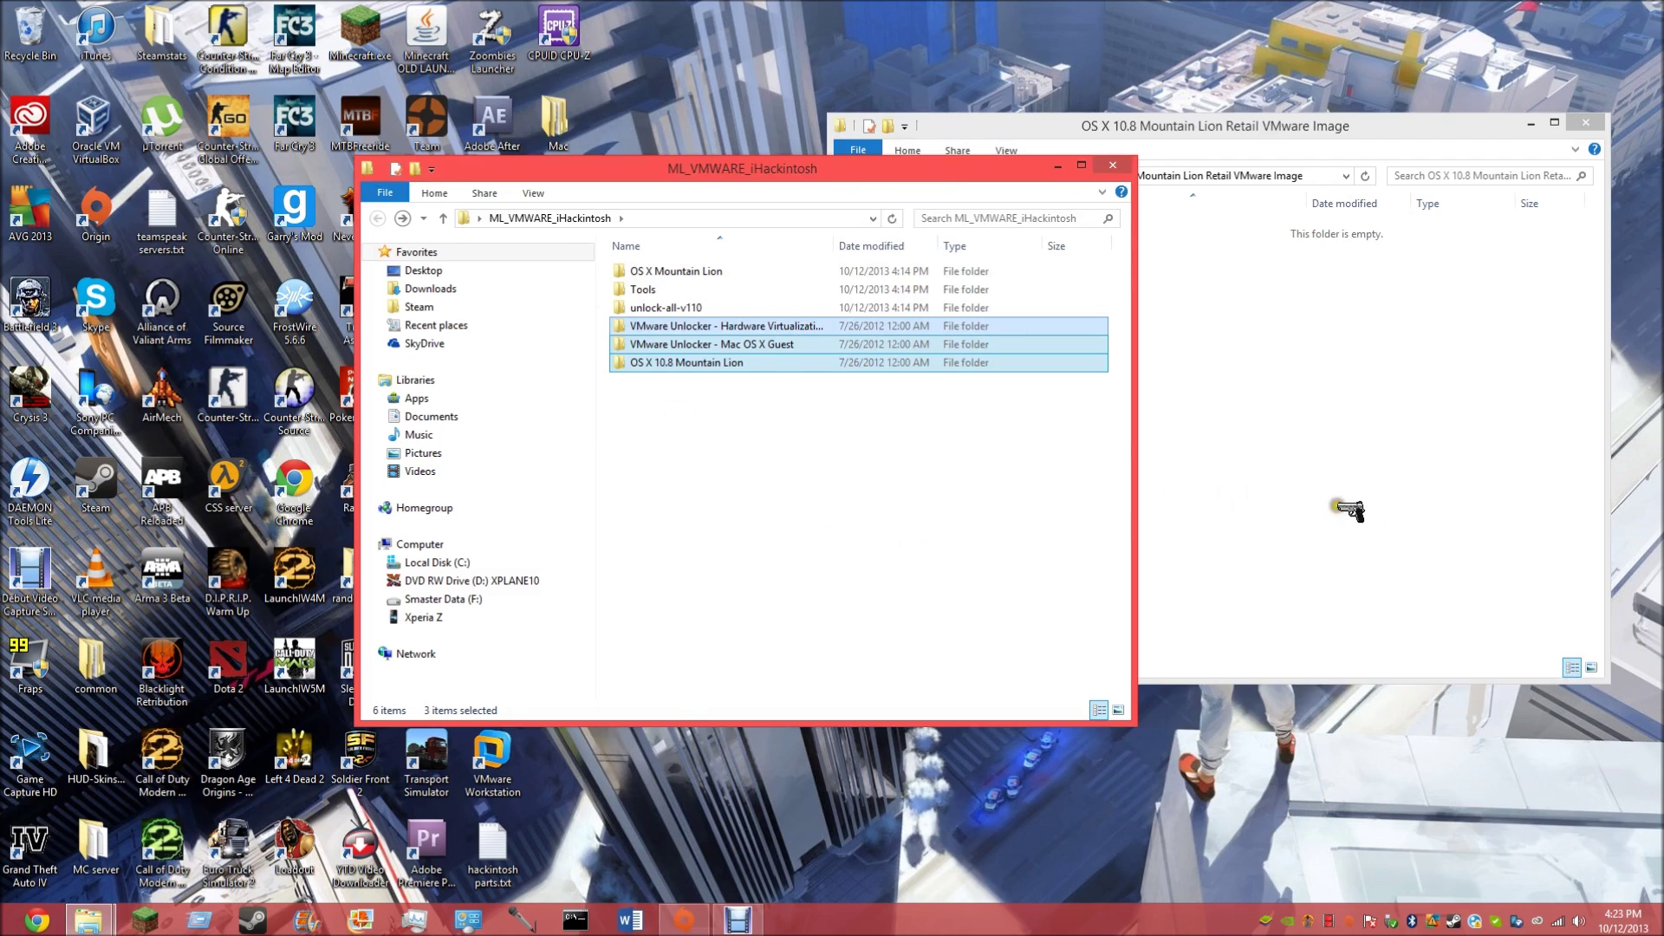
pyautogui.click(1314, 474)
pyautogui.click(780, 449)
# - Open the OS X 10.8 Mountain Lion folder and select its OS X 10.8 Mountain Lion.vmx file
pyautogui.click(715, 363)
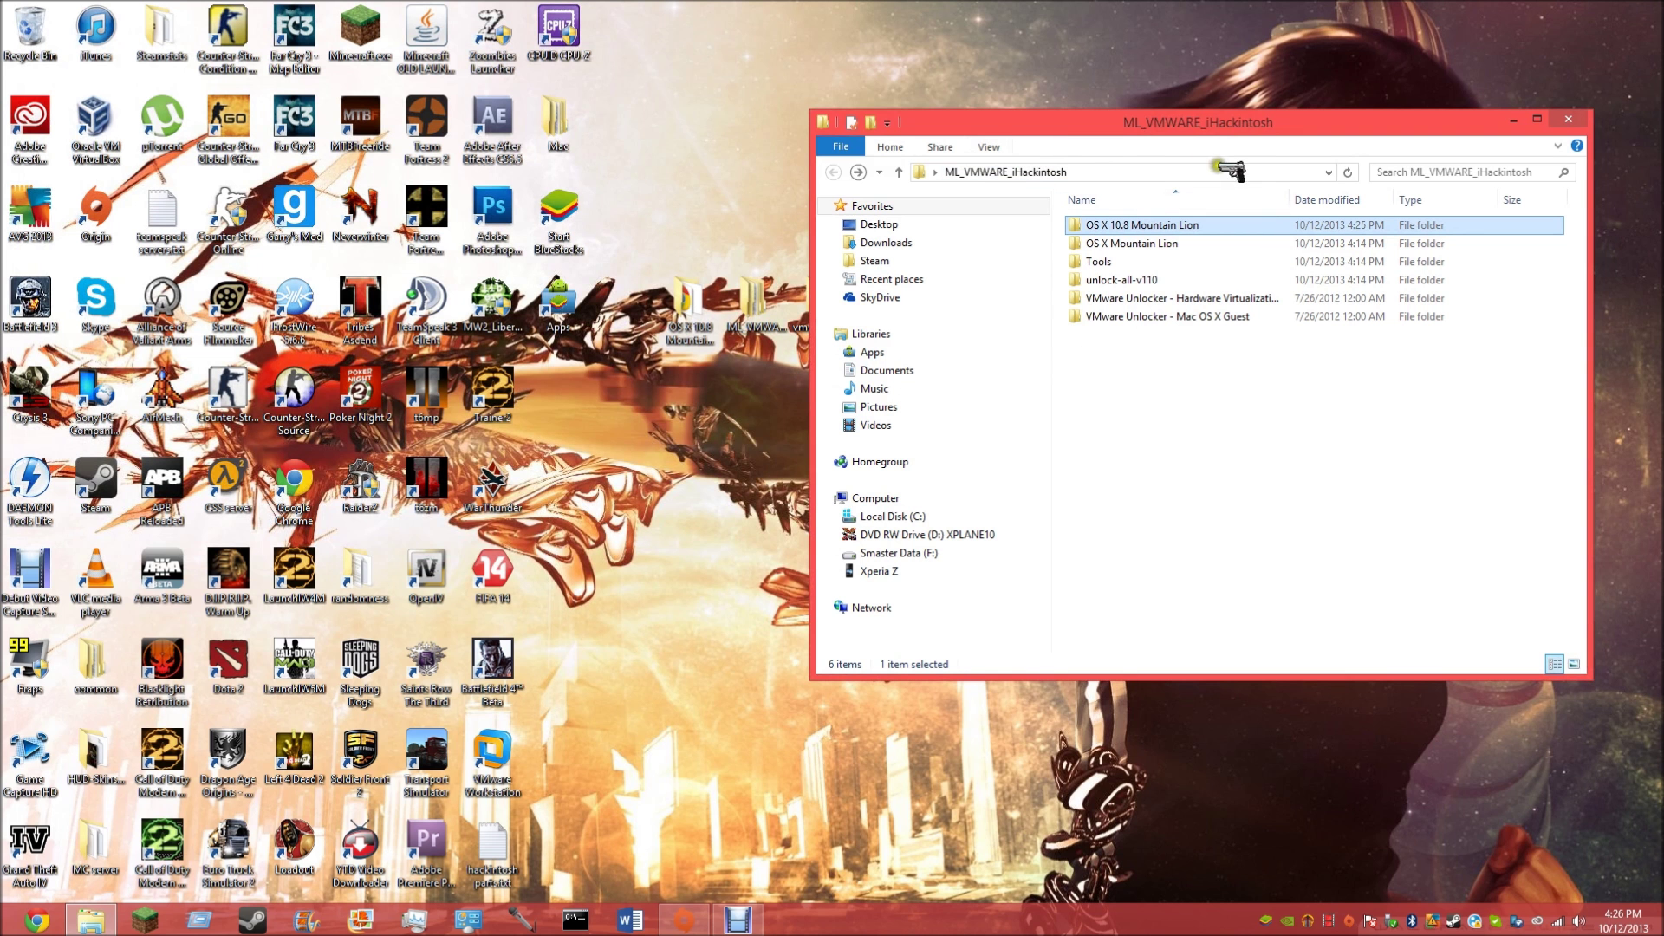
pyautogui.moveTo(1105, 158)
pyautogui.mouseDown()
pyautogui.moveTo(1020, 163)
pyautogui.moveTo(937, 119)
pyautogui.mouseUp()
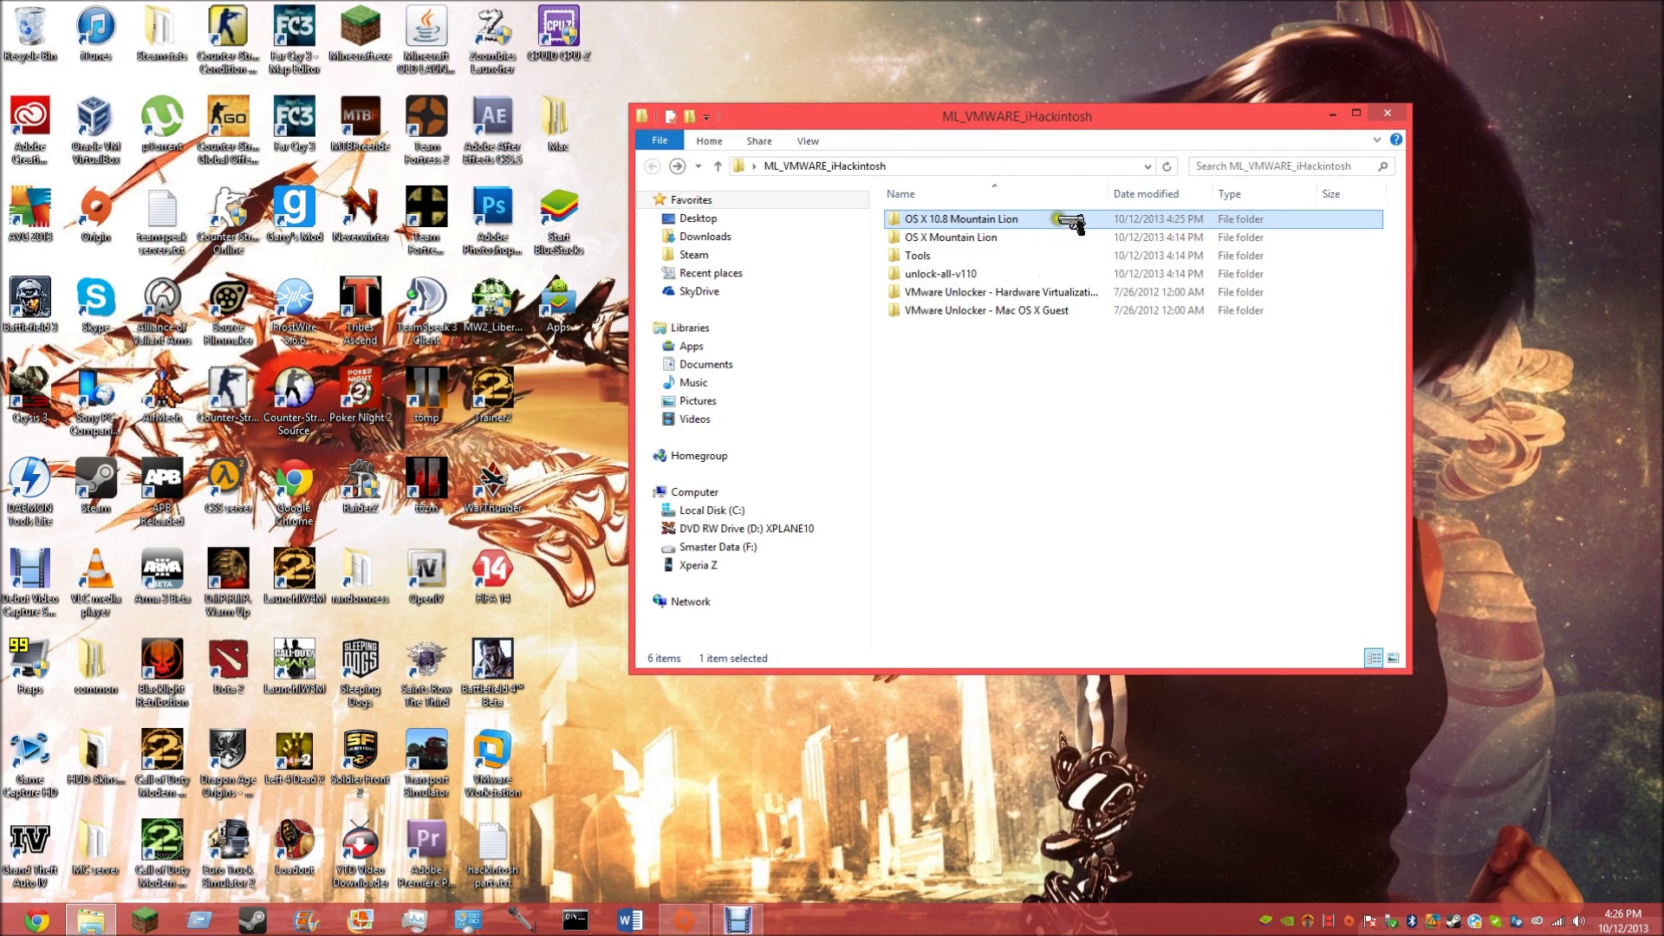
pyautogui.click(962, 239)
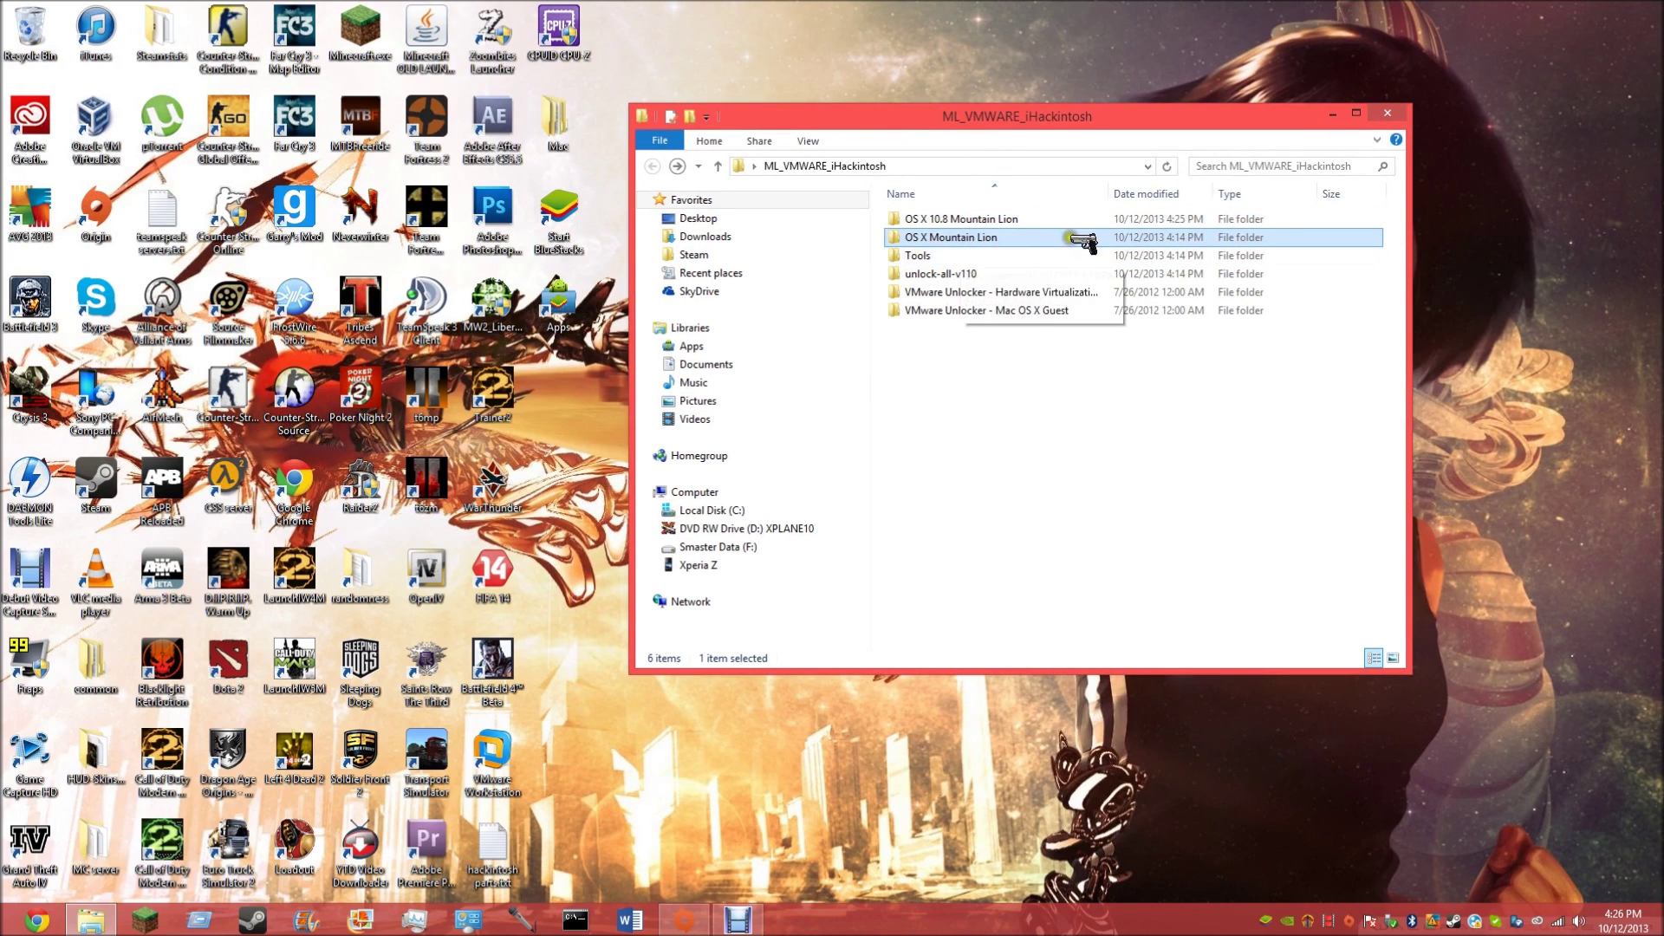
pyautogui.click(962, 219)
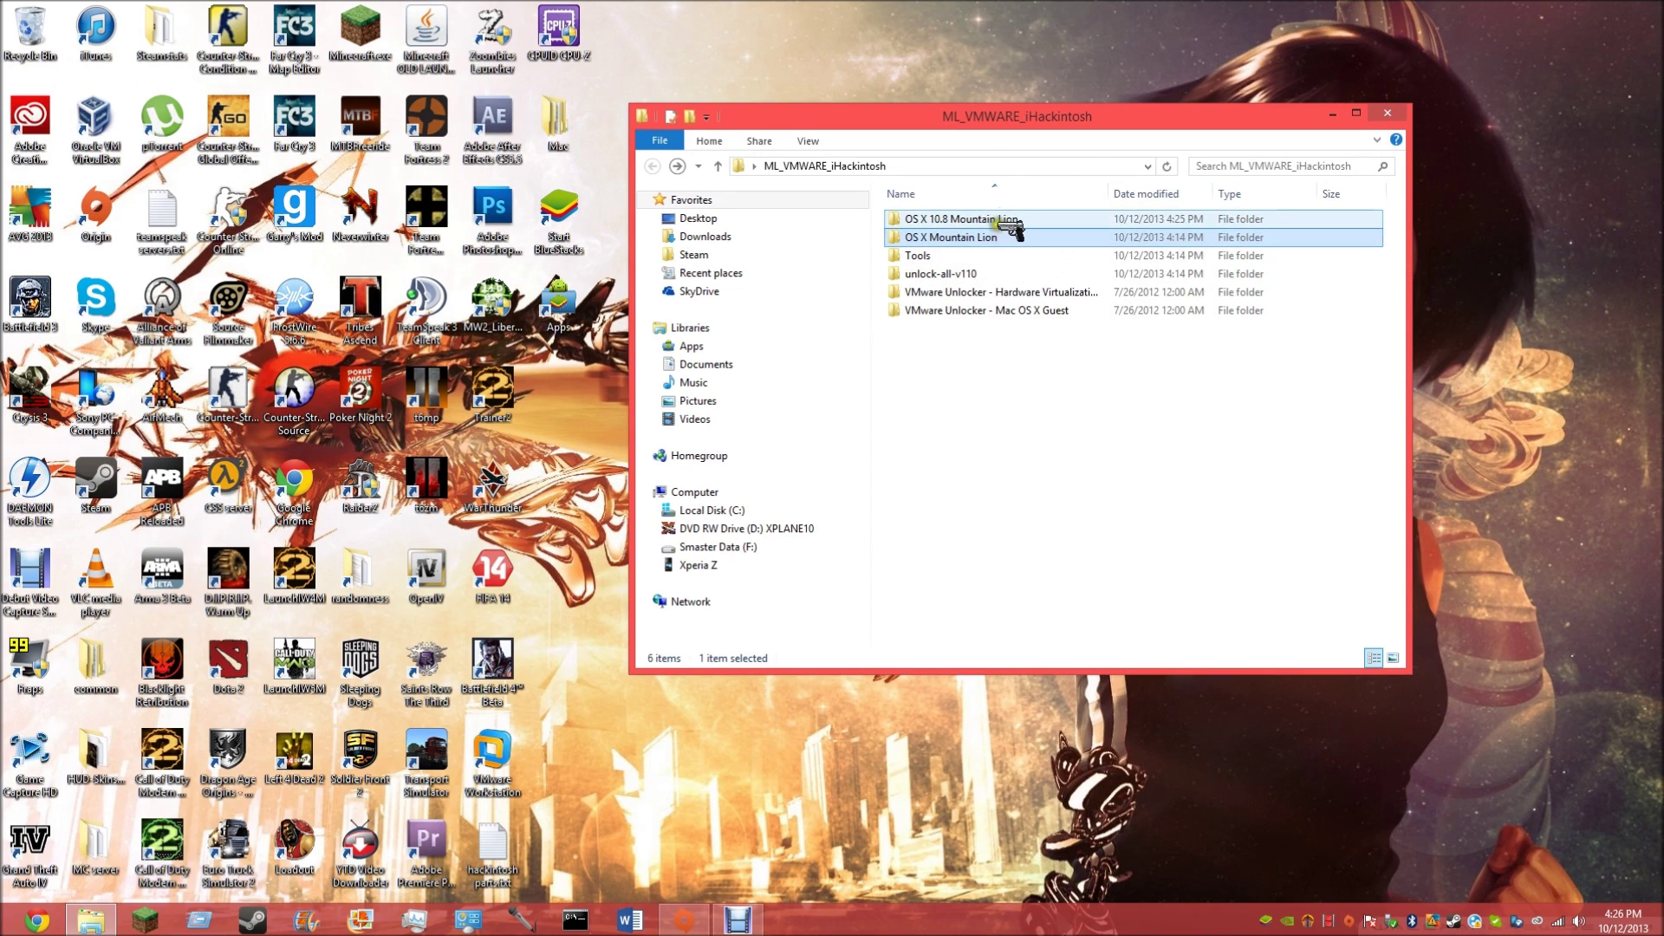
pyautogui.doubleClick(943, 218)
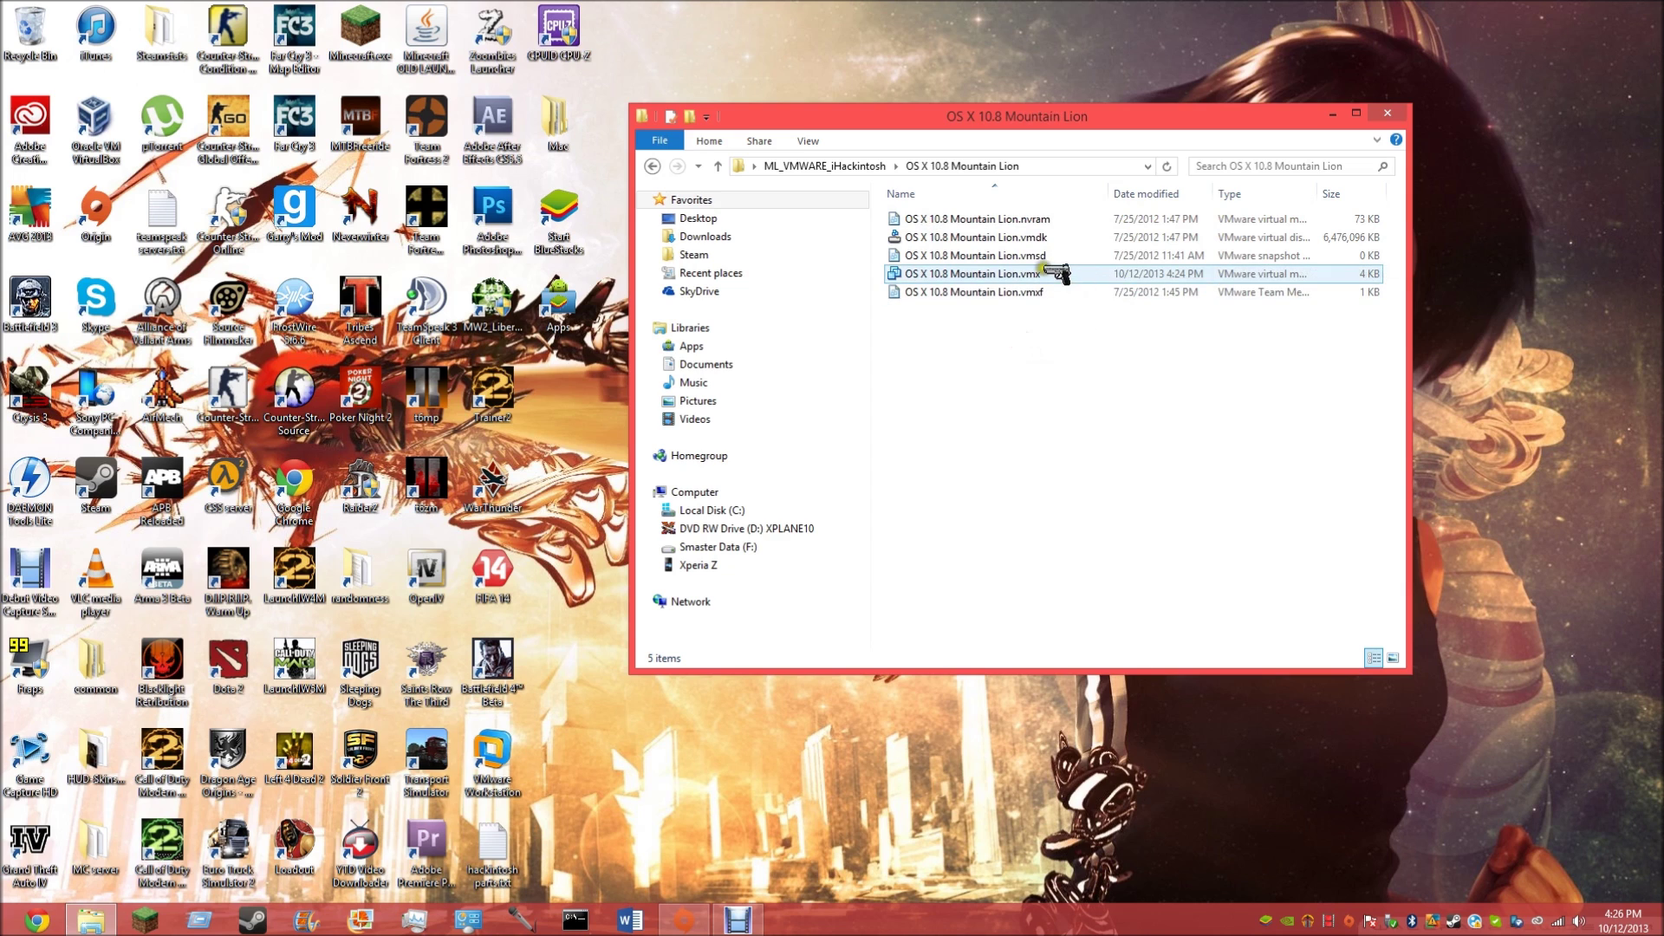
pyautogui.click(1055, 280)
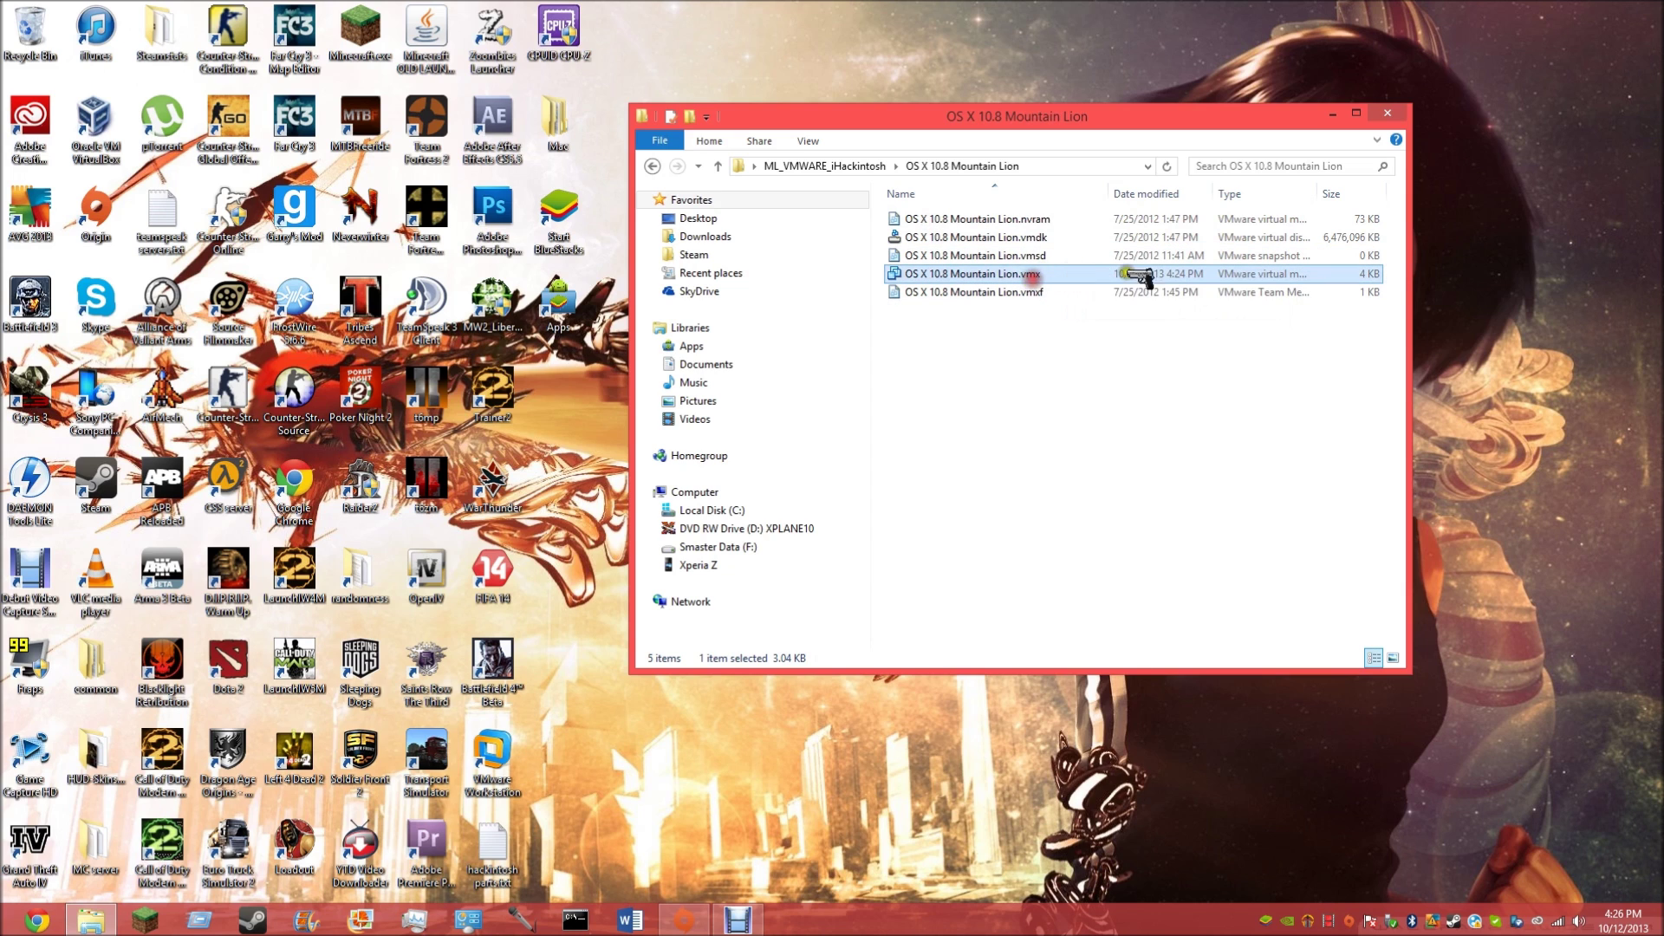
pyautogui.moveTo(772, 121); pyautogui.dragTo(968, 146)
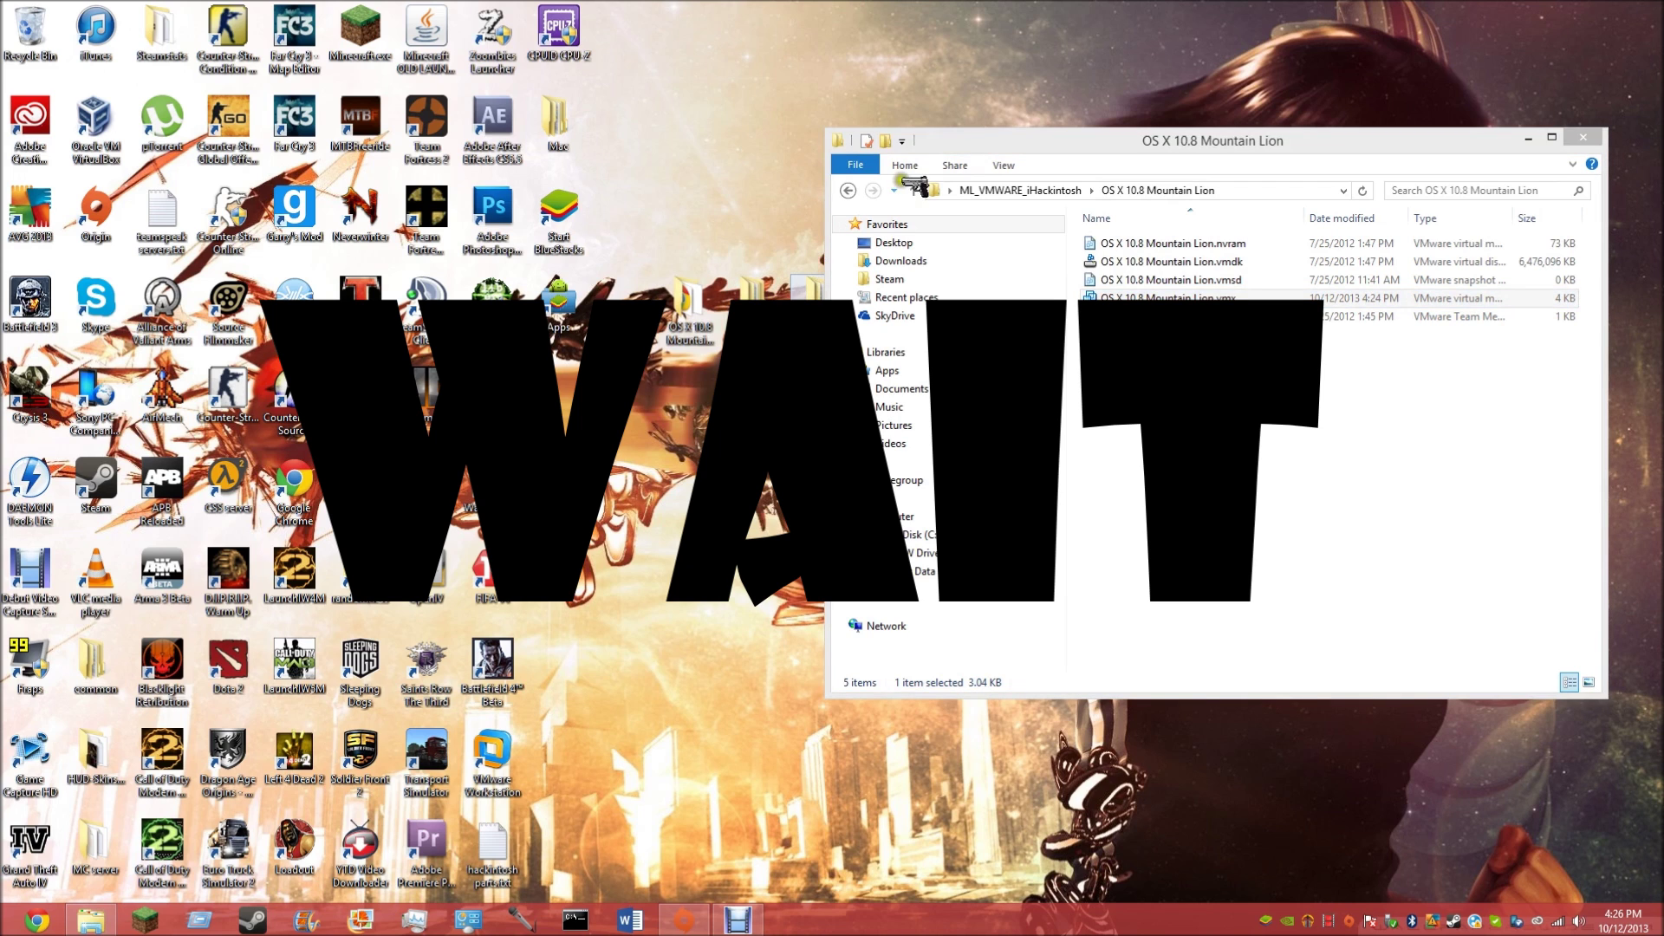
pyautogui.moveTo(940, 143); pyautogui.dragTo(1064, 150)
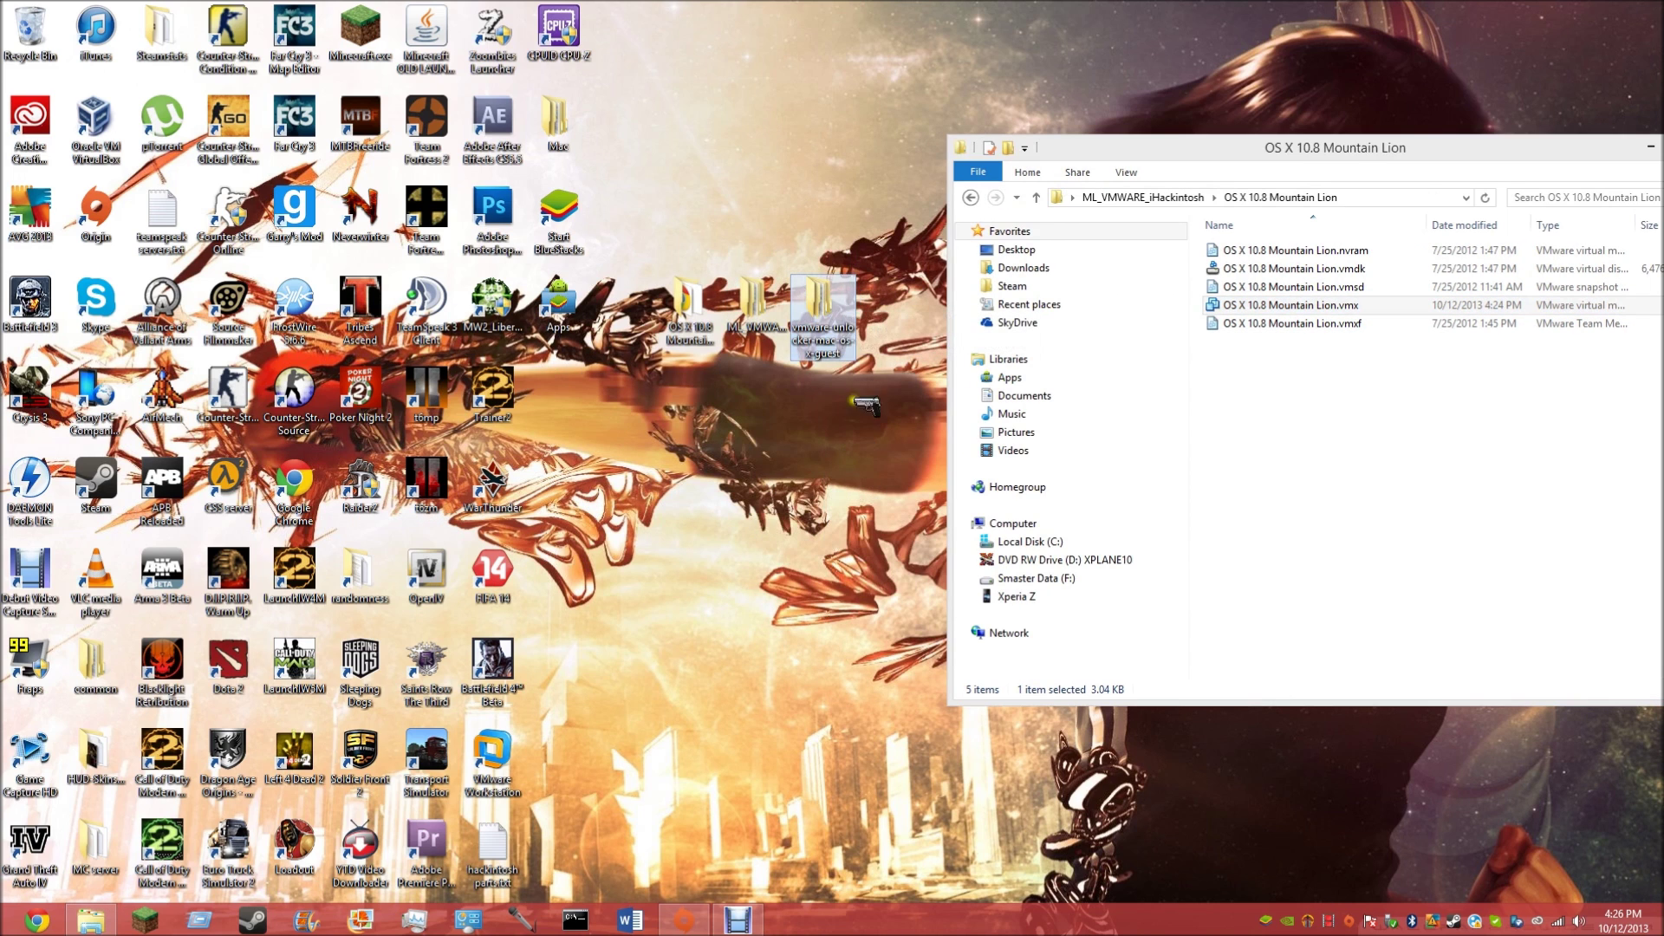
pyautogui.doubleClick(819, 313)
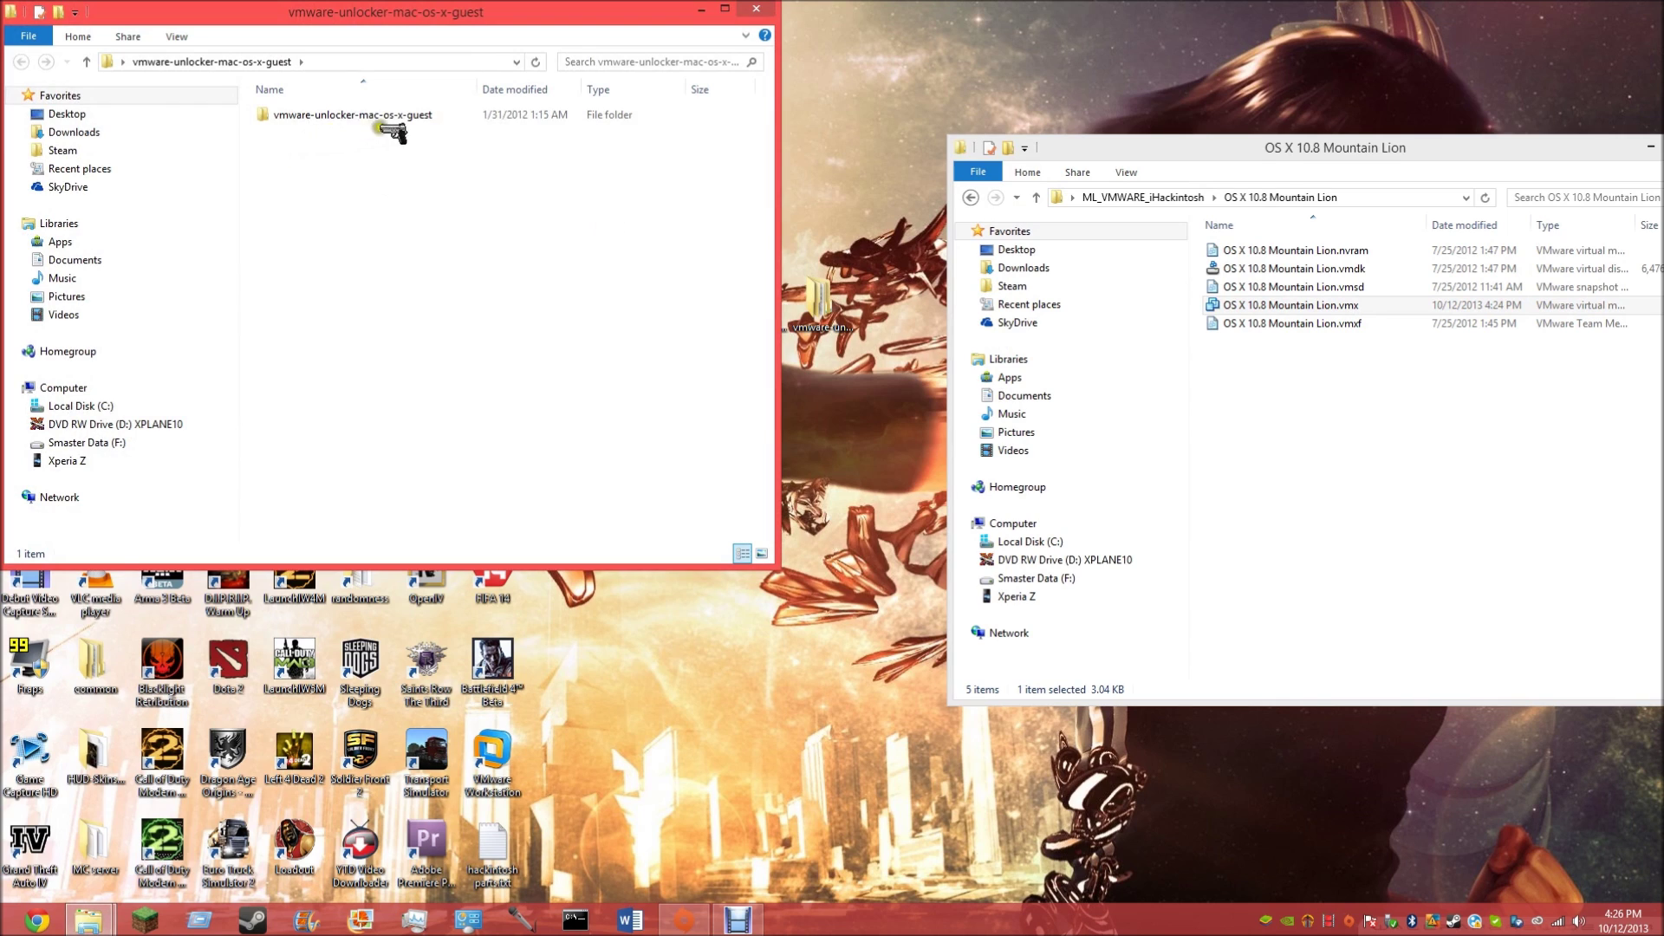
pyautogui.doubleClick(351, 116)
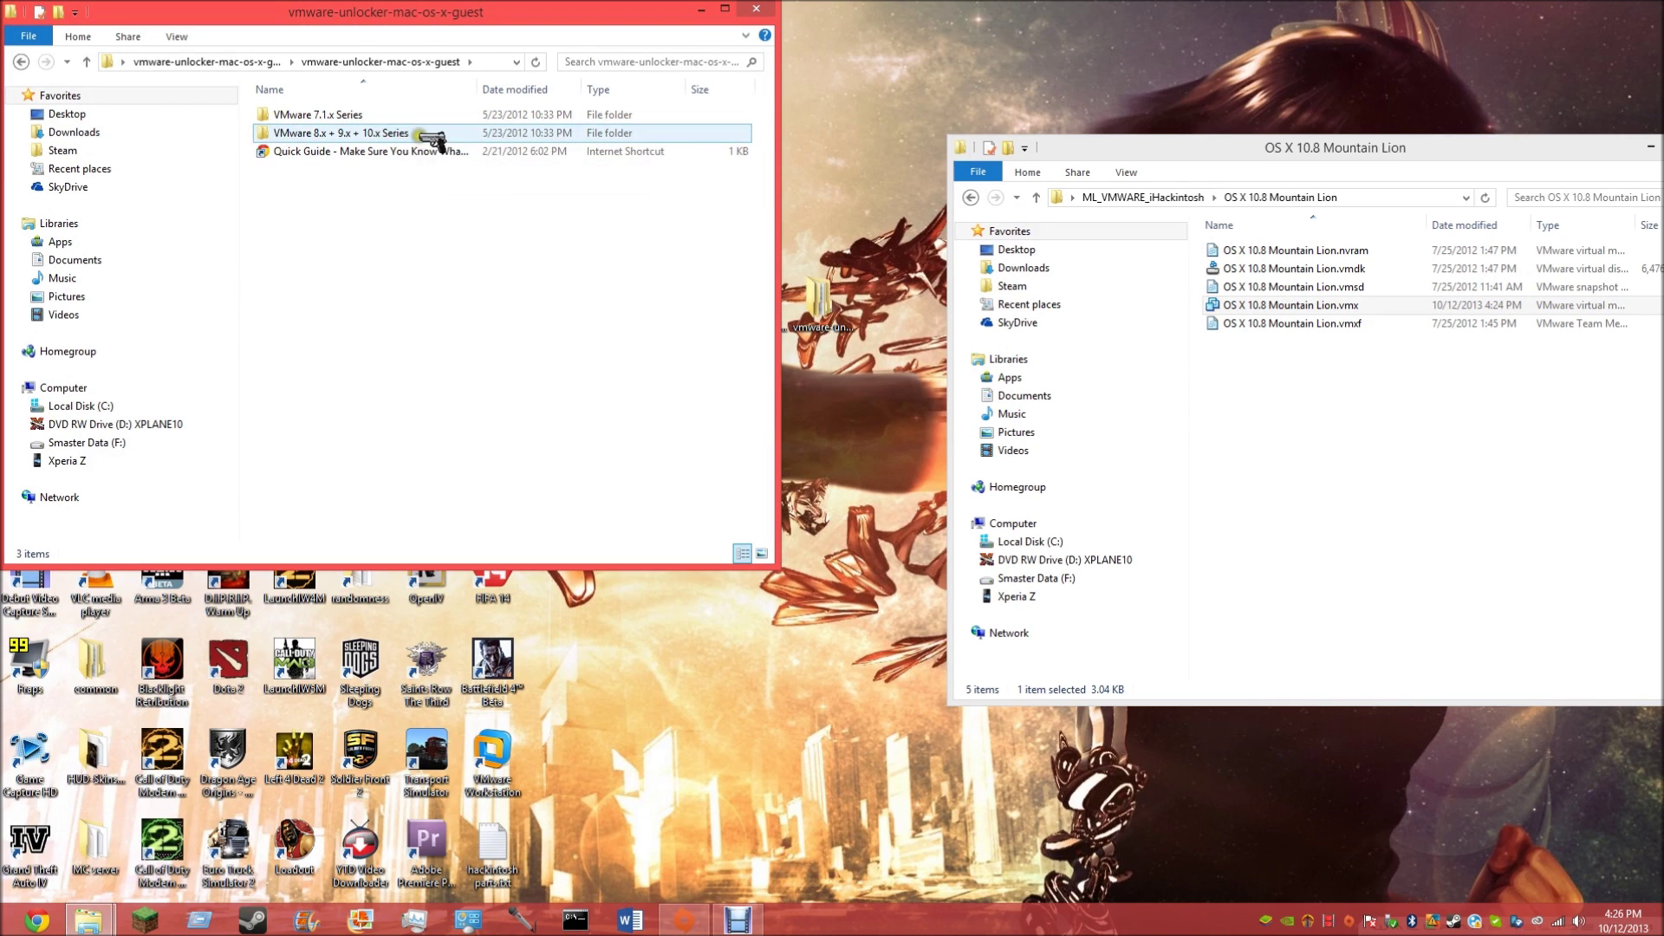
pyautogui.doubleClick(429, 136)
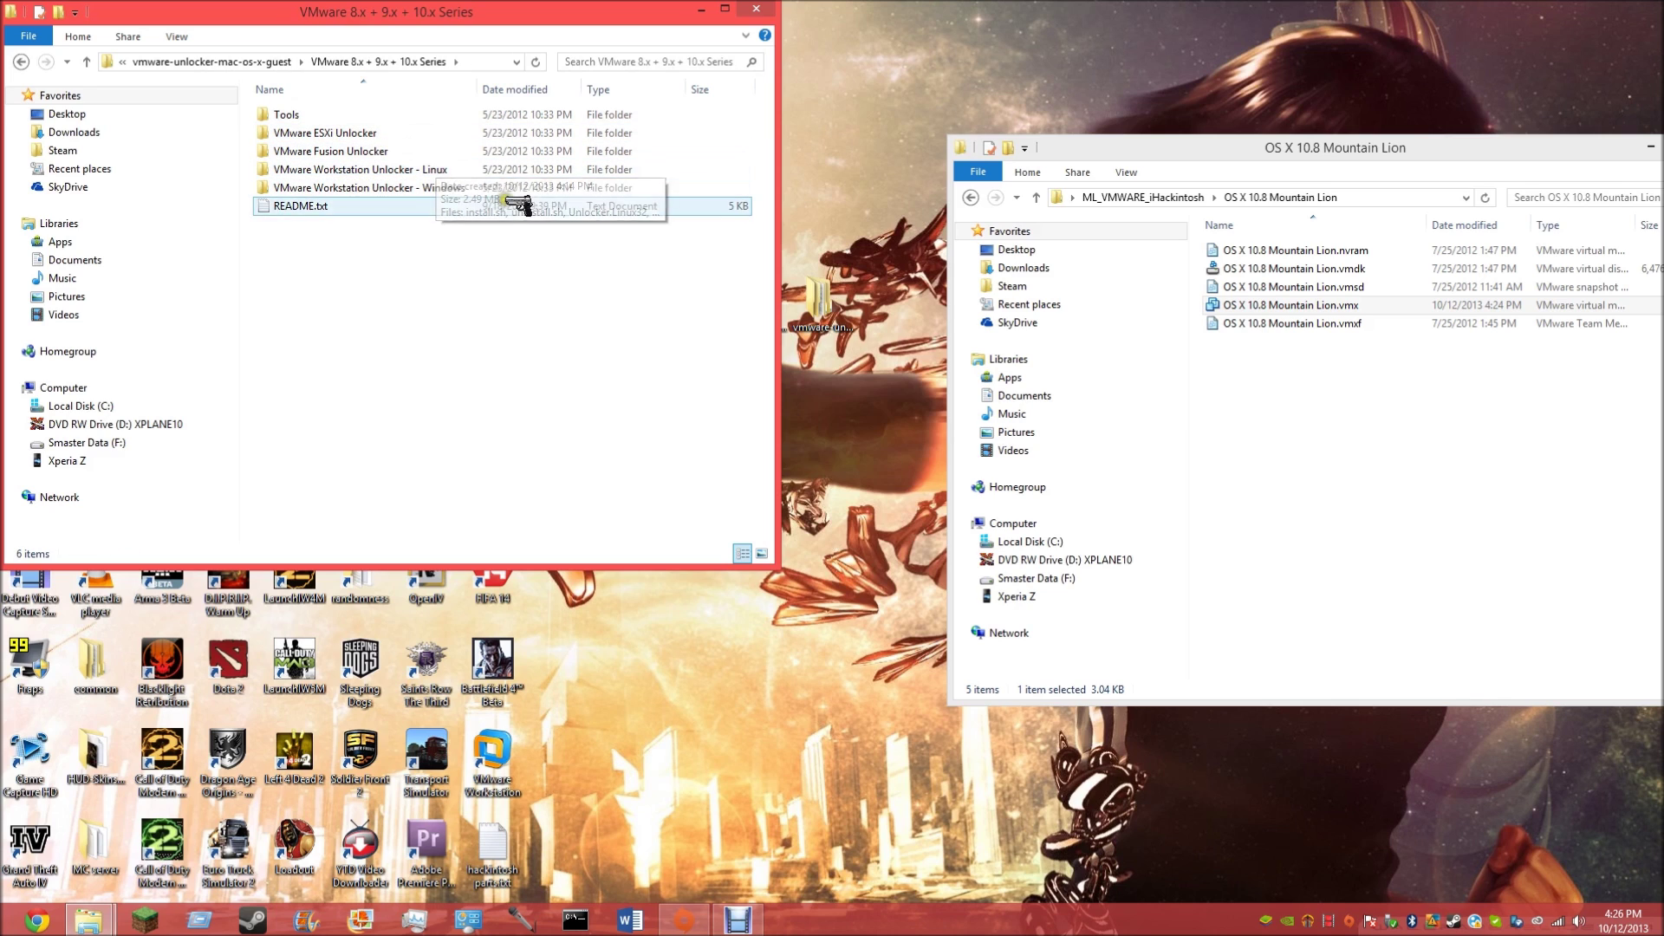
pyautogui.doubleClick(501, 188)
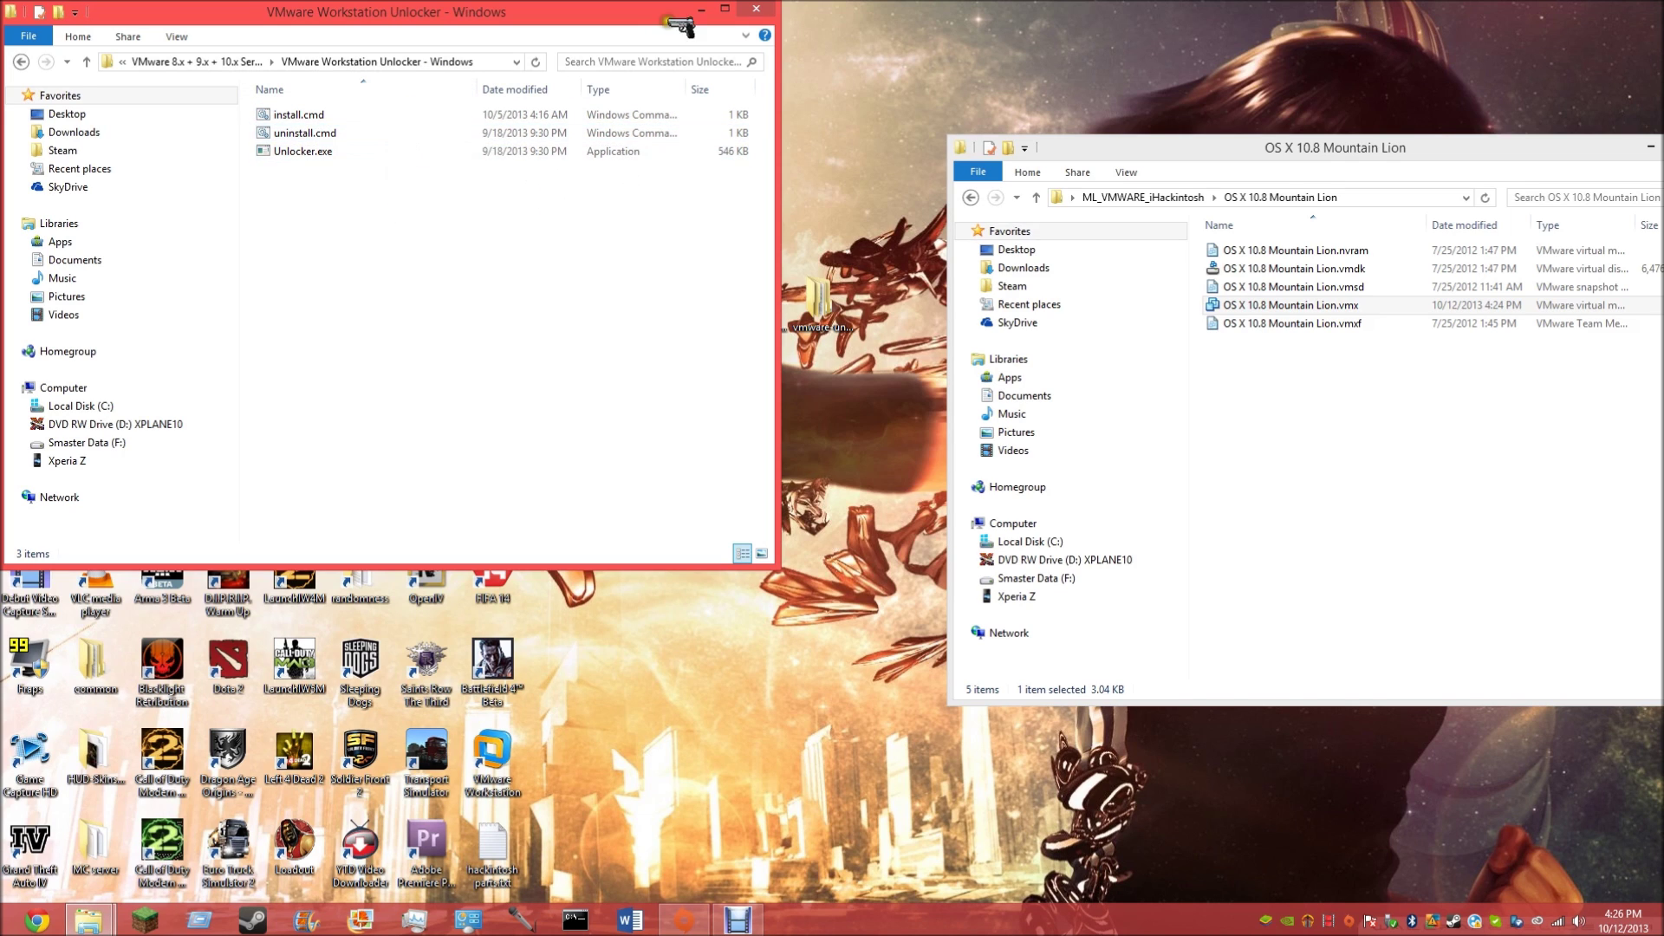
pyautogui.click(759, 11)
pyautogui.moveTo(1210, 147); pyautogui.dragTo(982, 130)
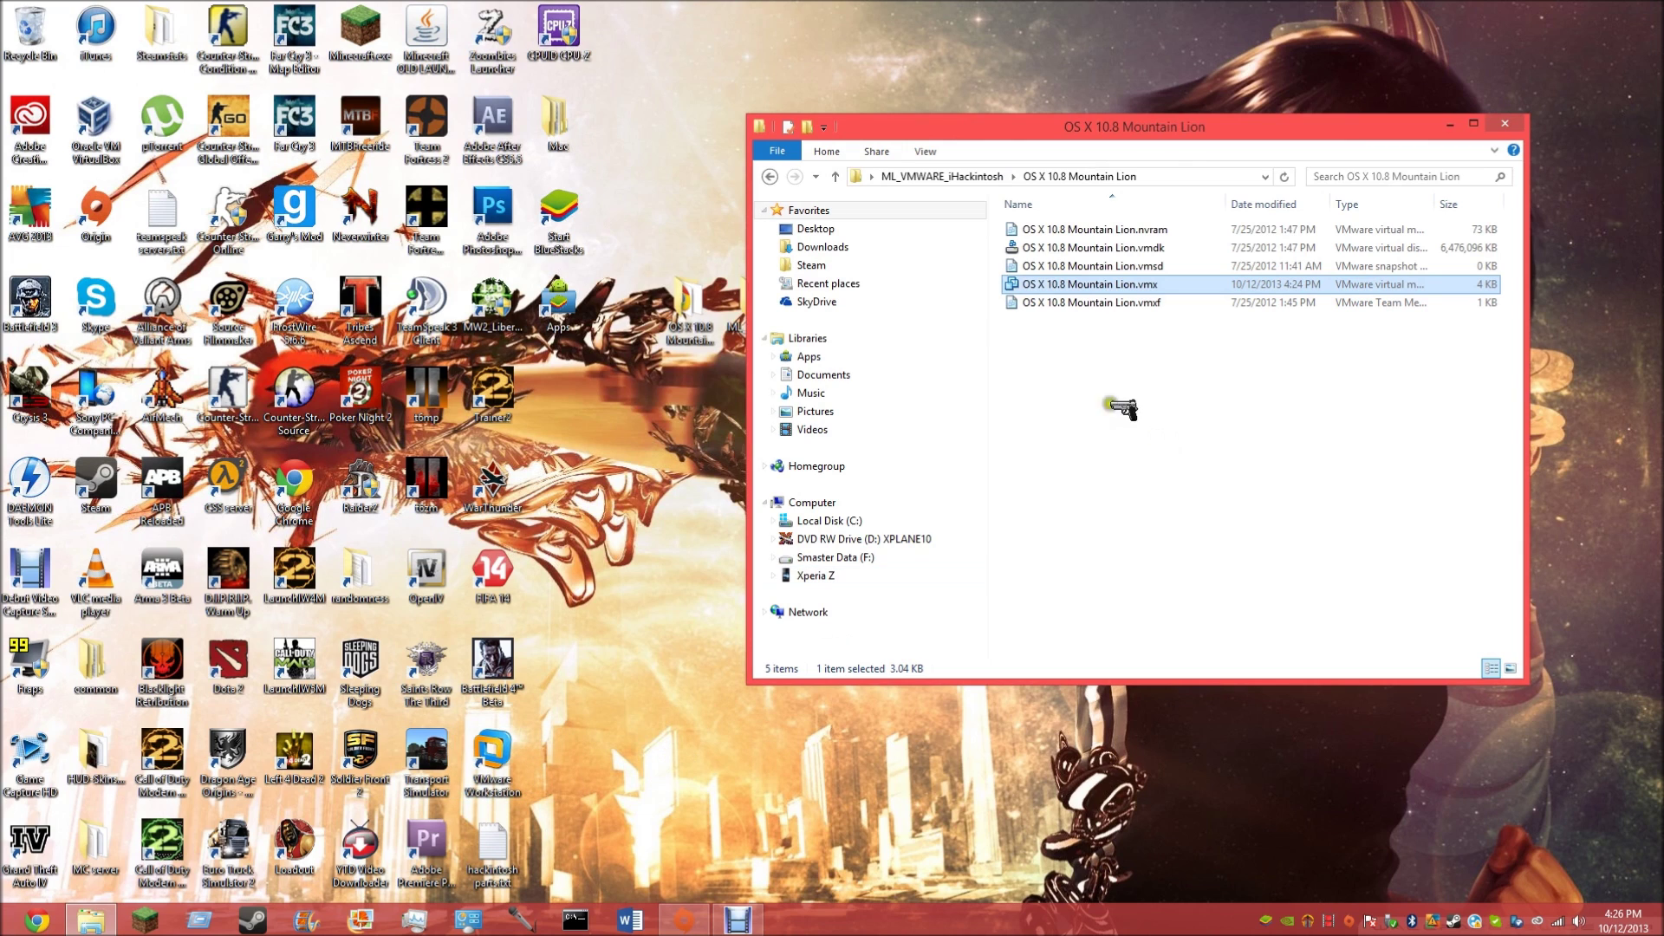
# - Open OS X 10.8 Mountain Lion.vmx in VMware, close Explorer, then reopen and close its tab
pyautogui.doubleClick(1167, 294)
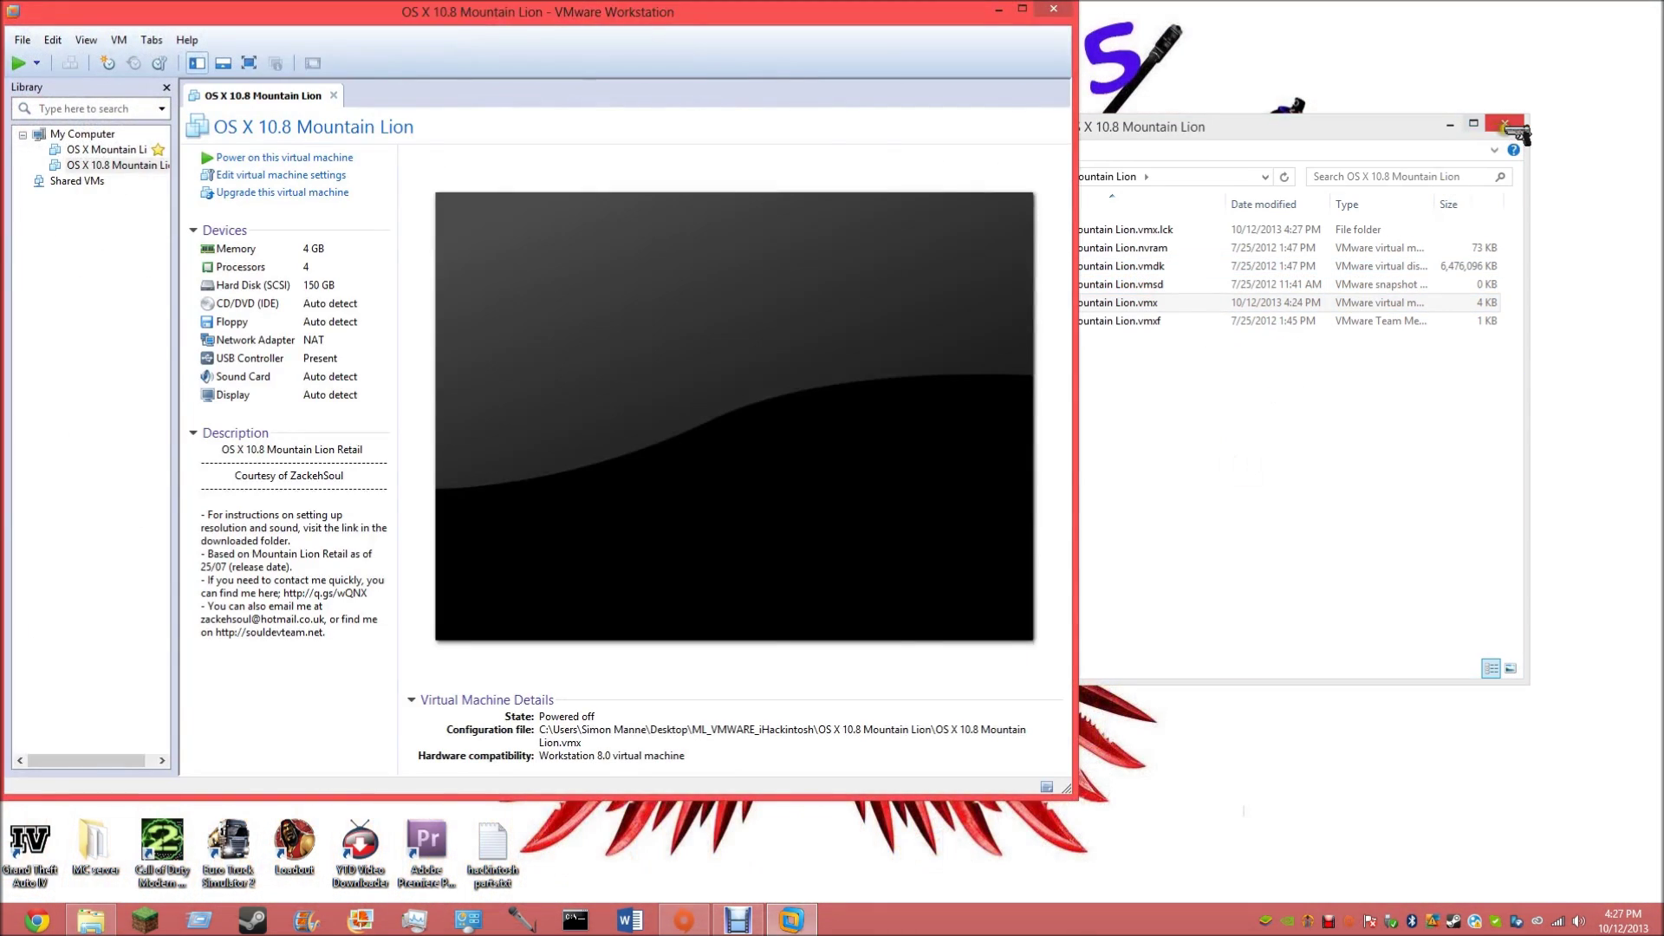
pyautogui.click(1514, 128)
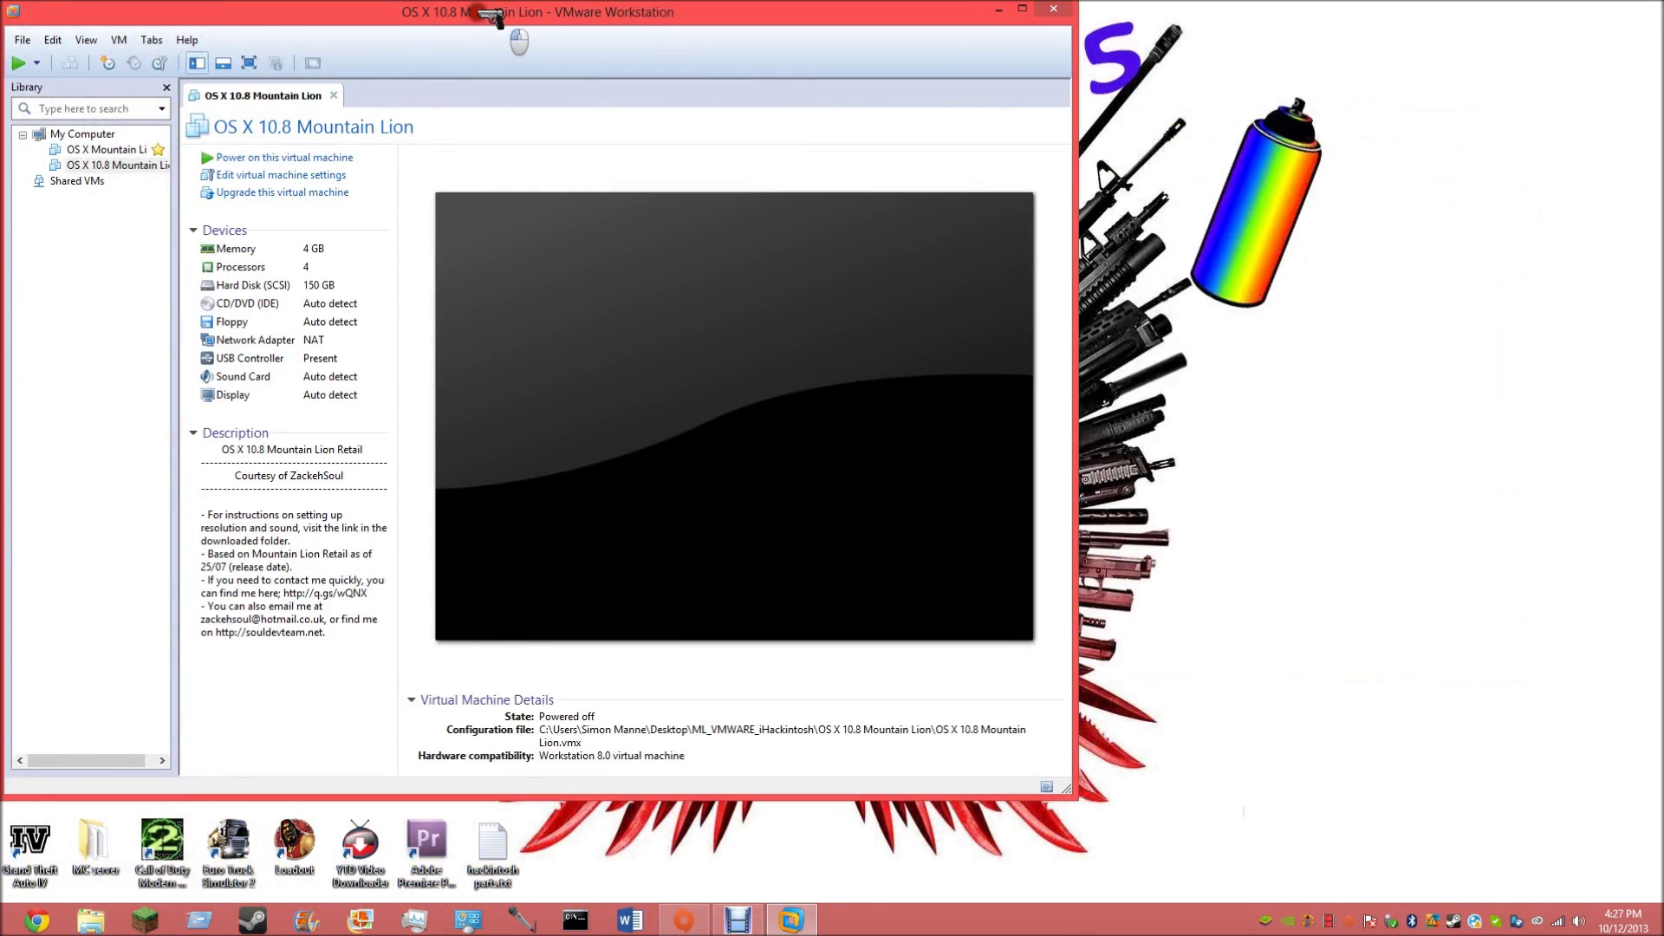
pyautogui.moveTo(492, 13); pyautogui.dragTo(858, 34)
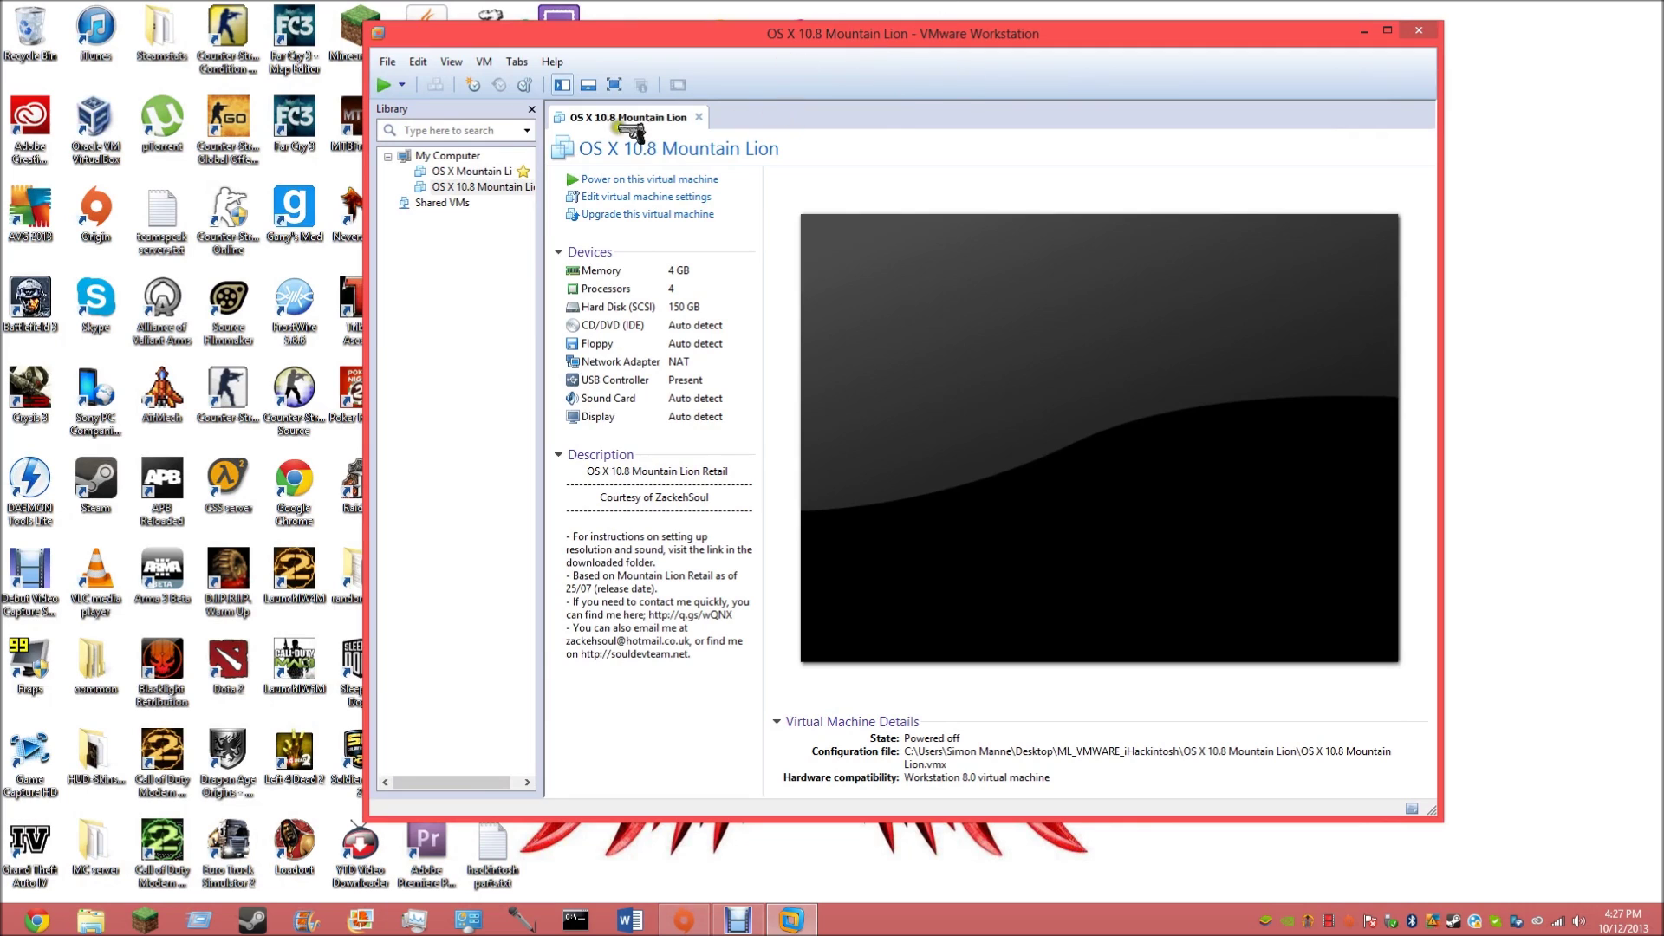
pyautogui.moveTo(584, 48); pyautogui.dragTo(717, 70)
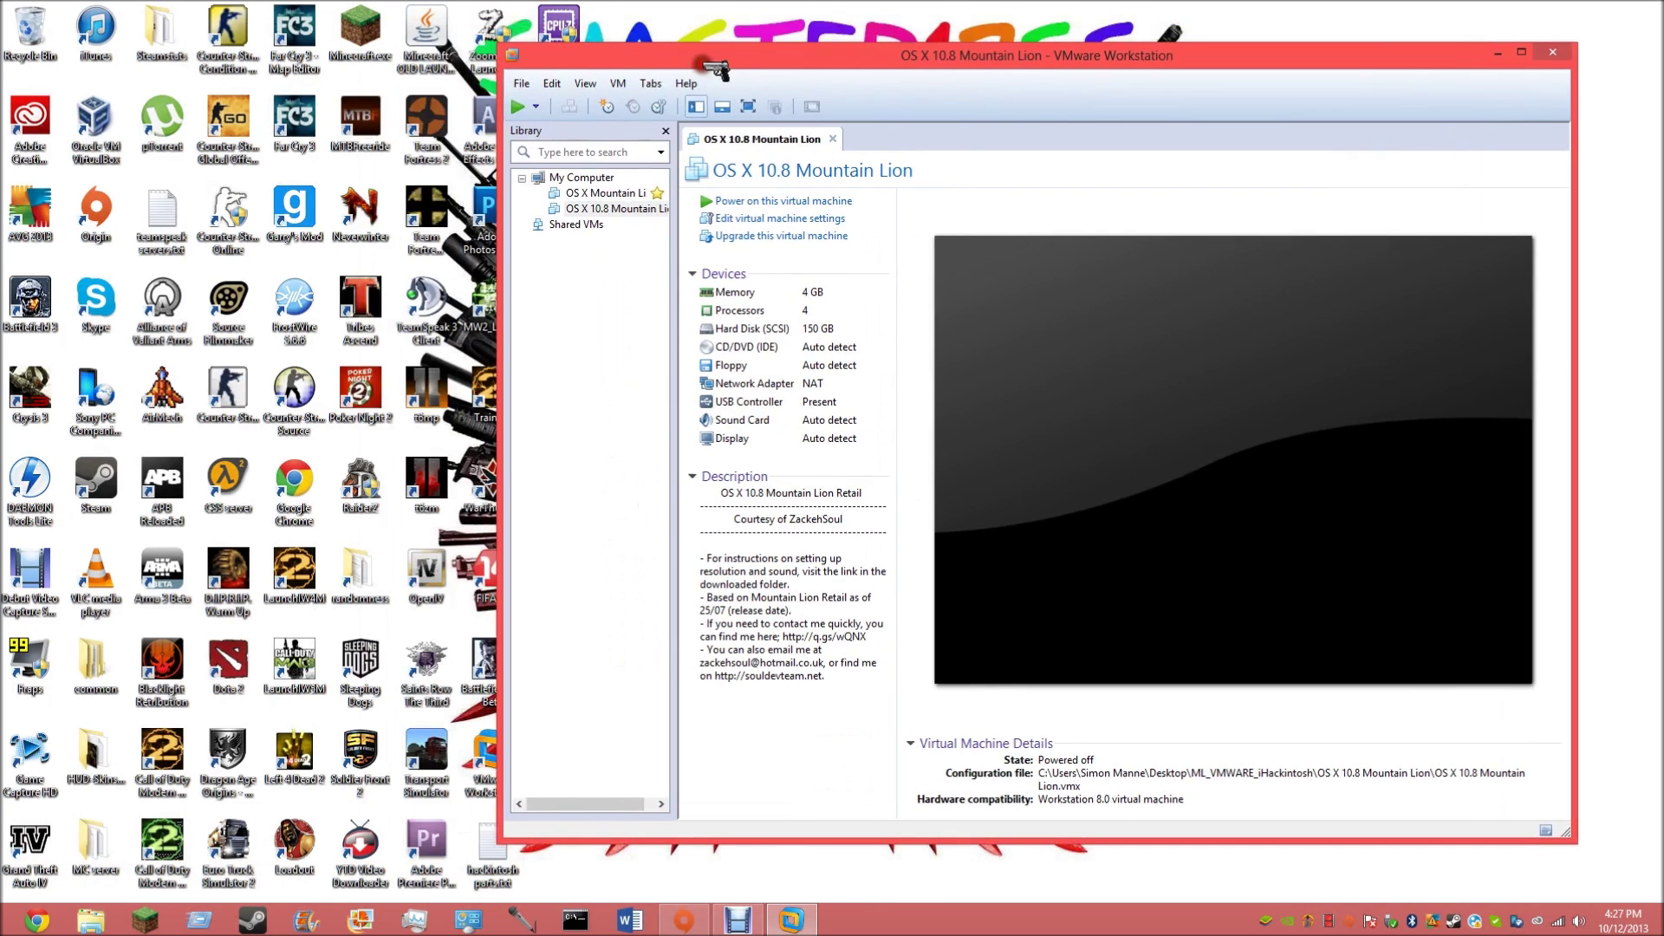
pyautogui.doubleClick(592, 197)
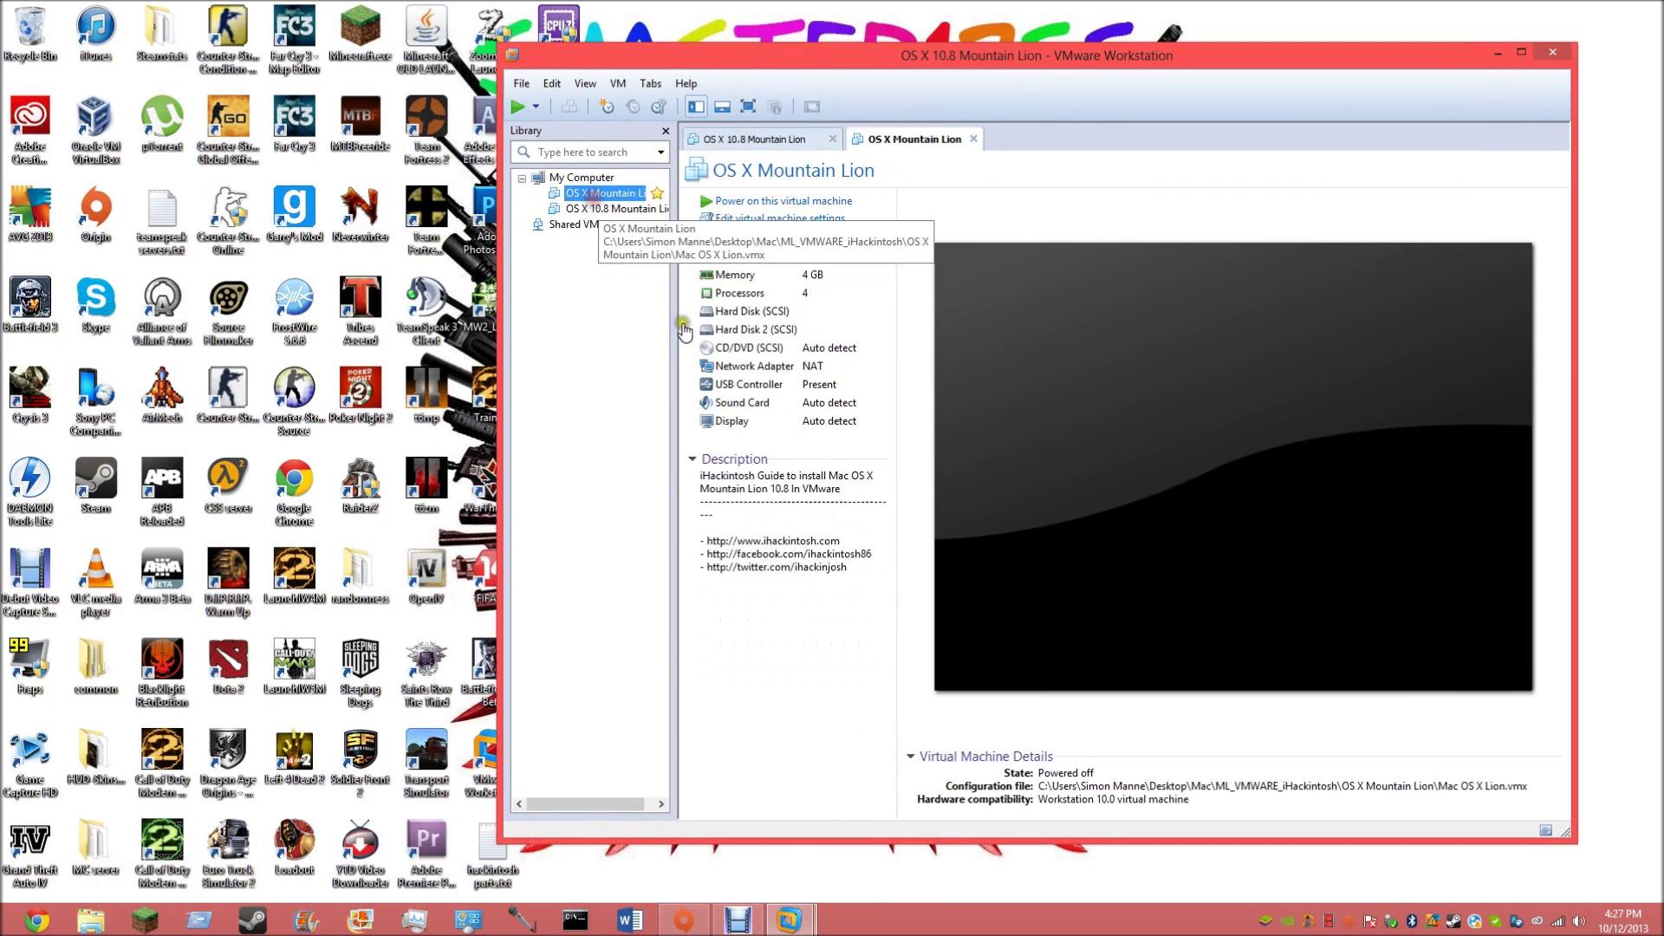
pyautogui.click(975, 140)
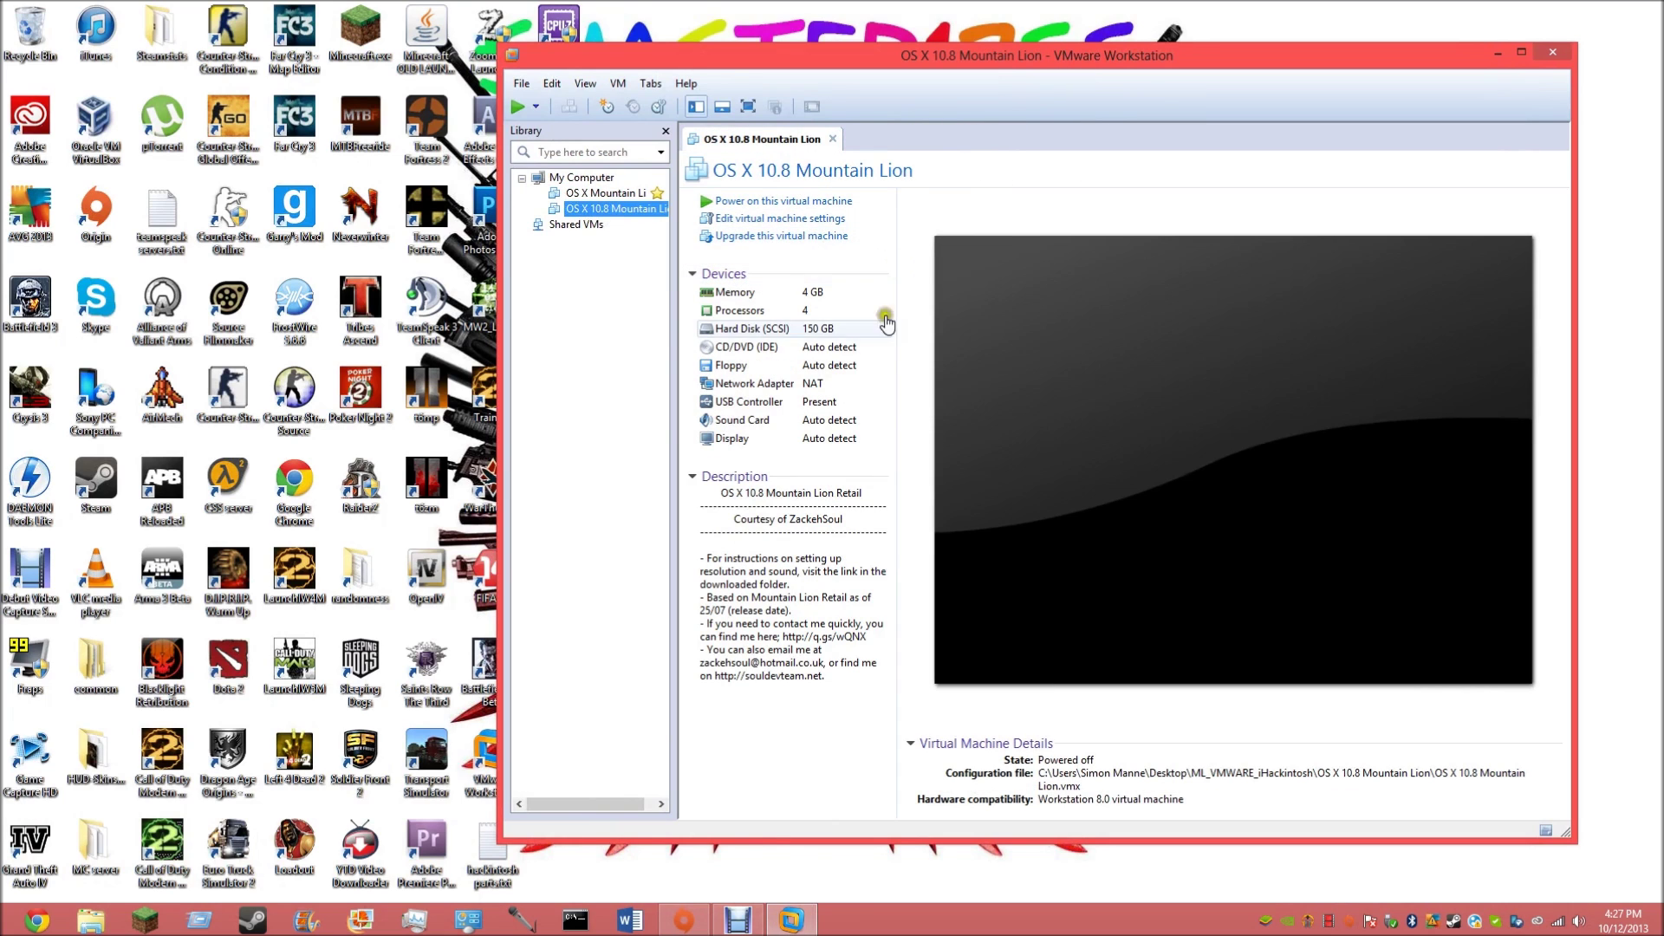
pyautogui.click(781, 219)
pyautogui.click(833, 346)
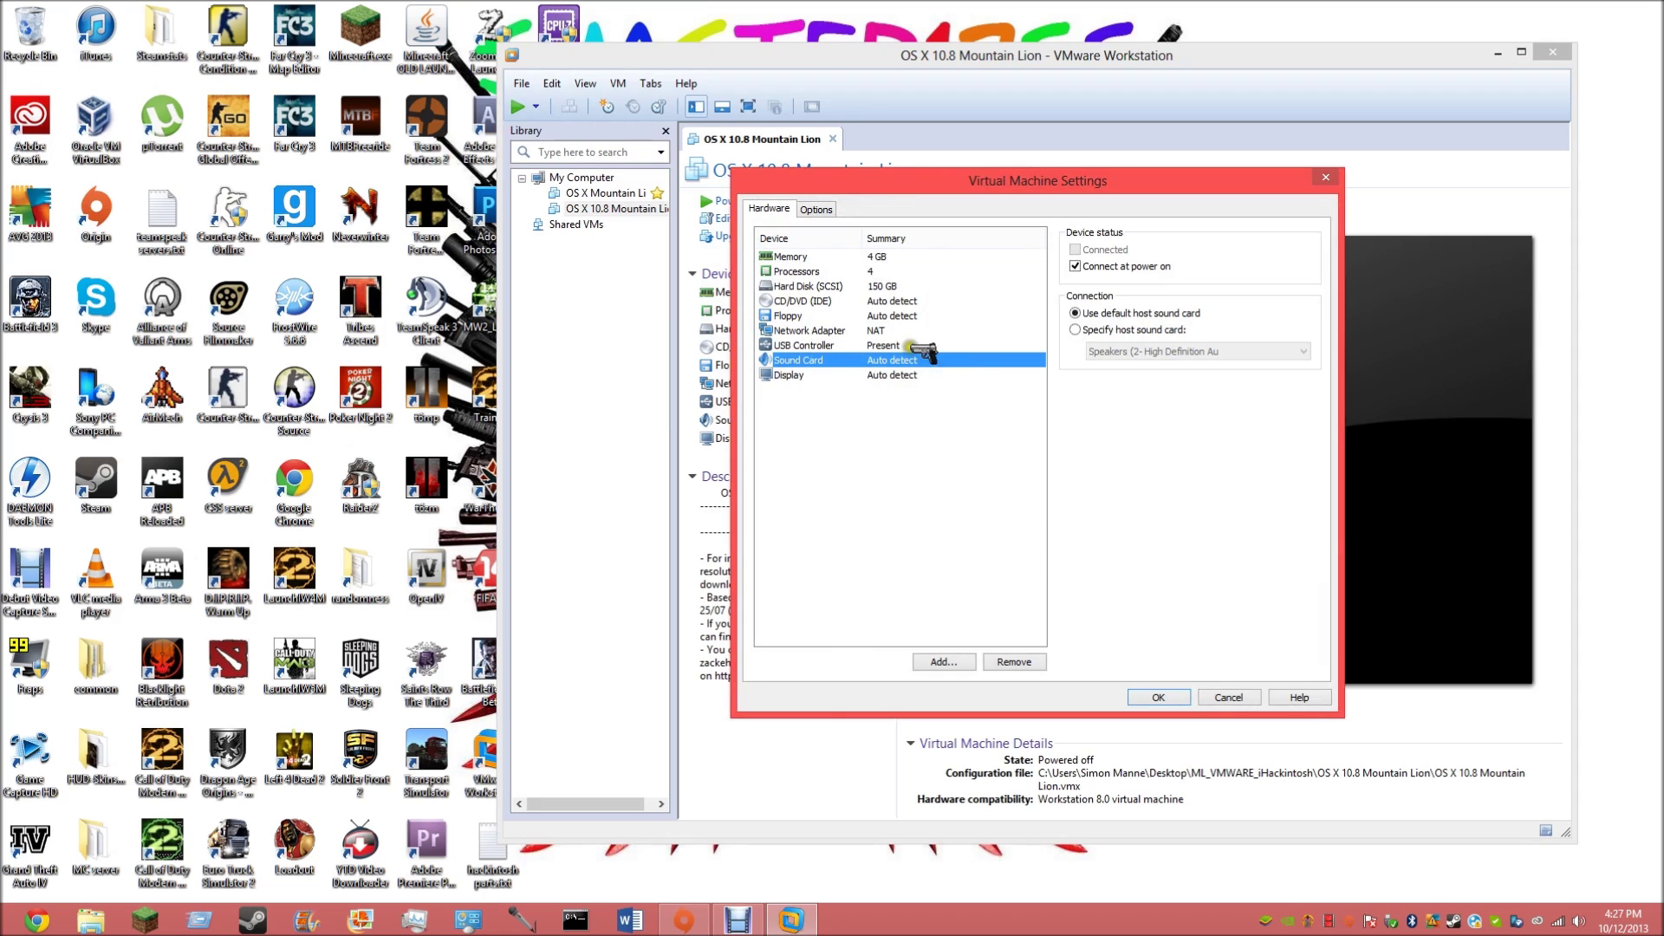
pyautogui.click(941, 662)
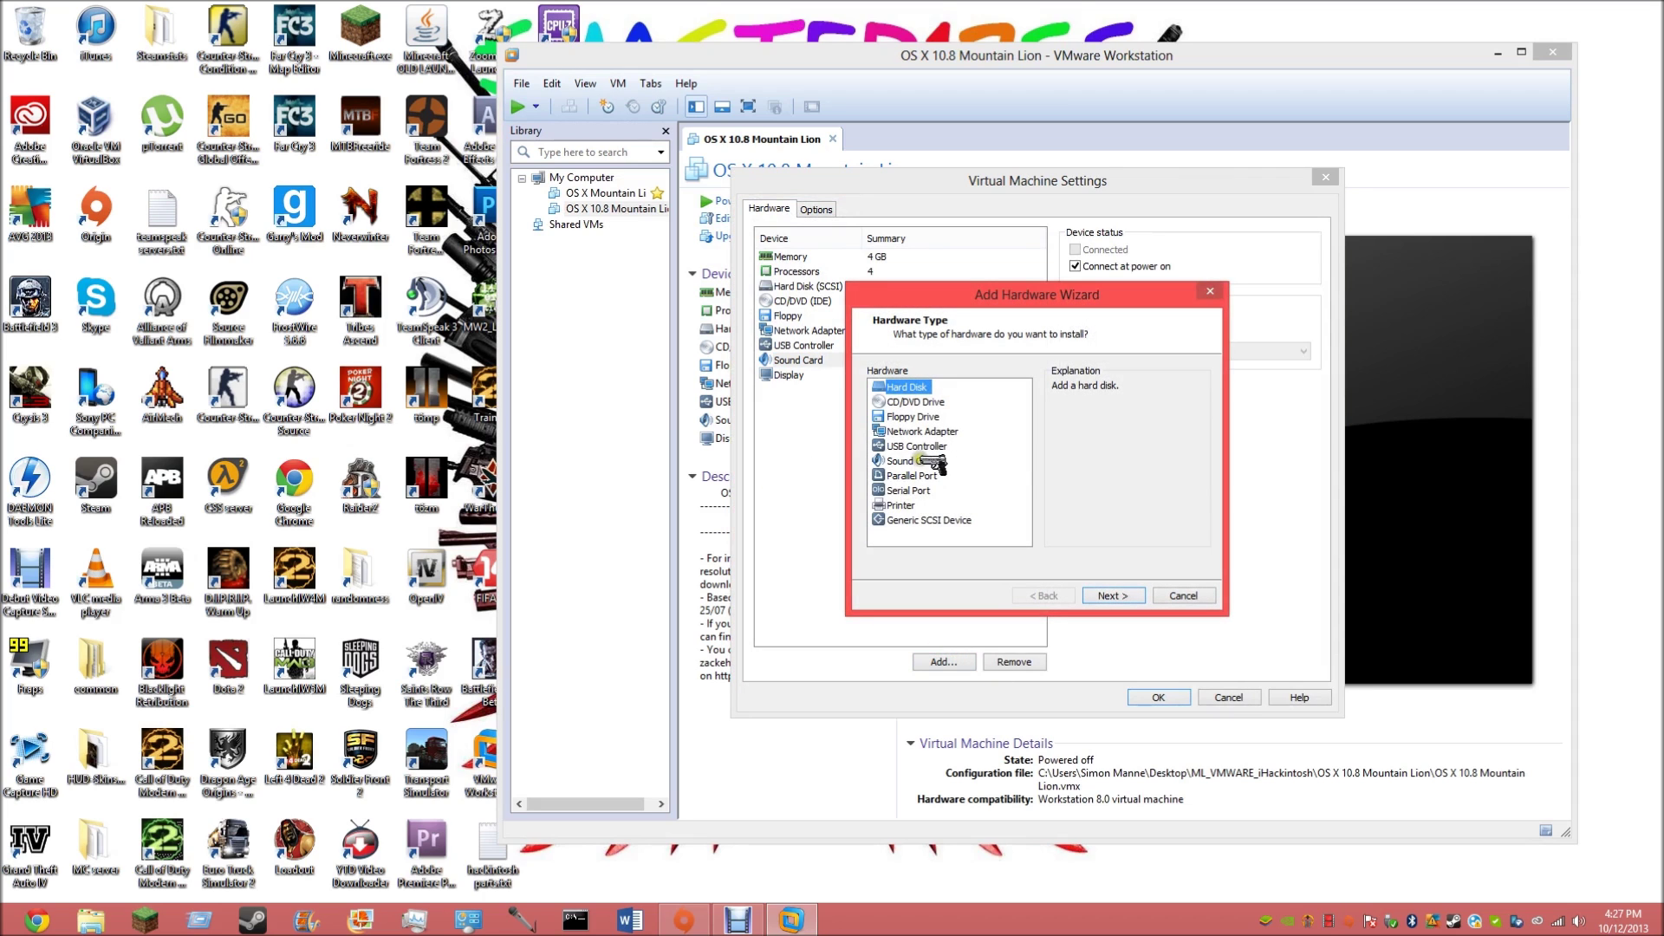
pyautogui.click(910, 460)
pyautogui.click(1184, 596)
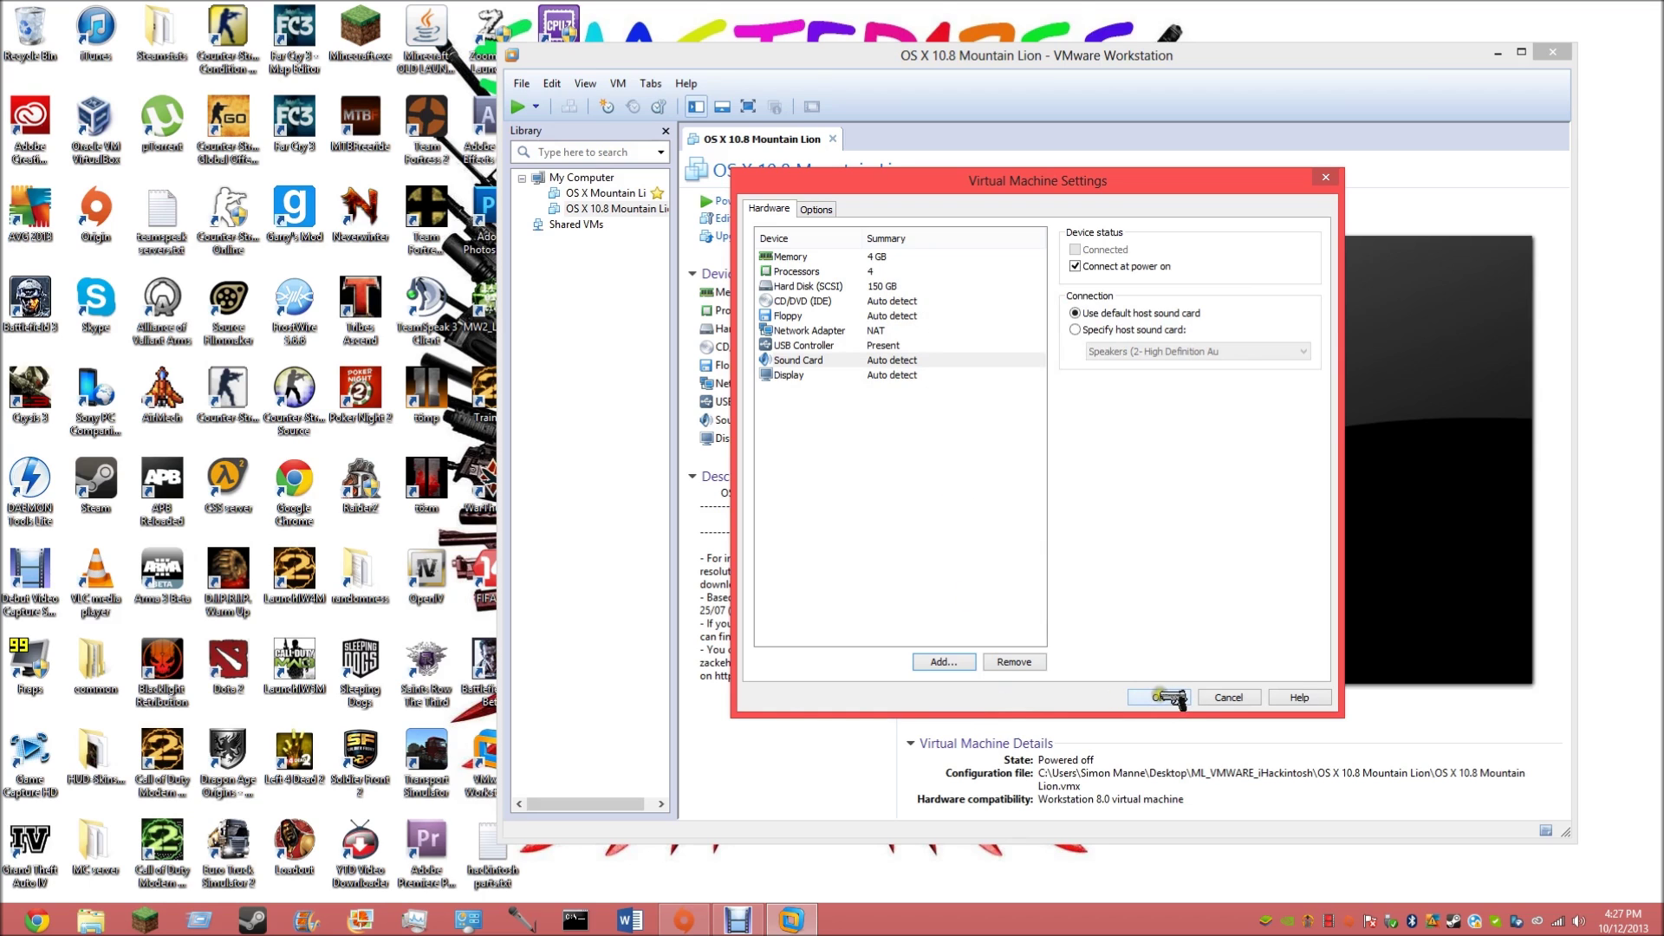
pyautogui.click(1171, 701)
pyautogui.moveTo(916, 59)
pyautogui.mouseDown()
pyautogui.moveTo(605, 381)
pyautogui.moveTo(718, 125)
pyautogui.mouseUp()
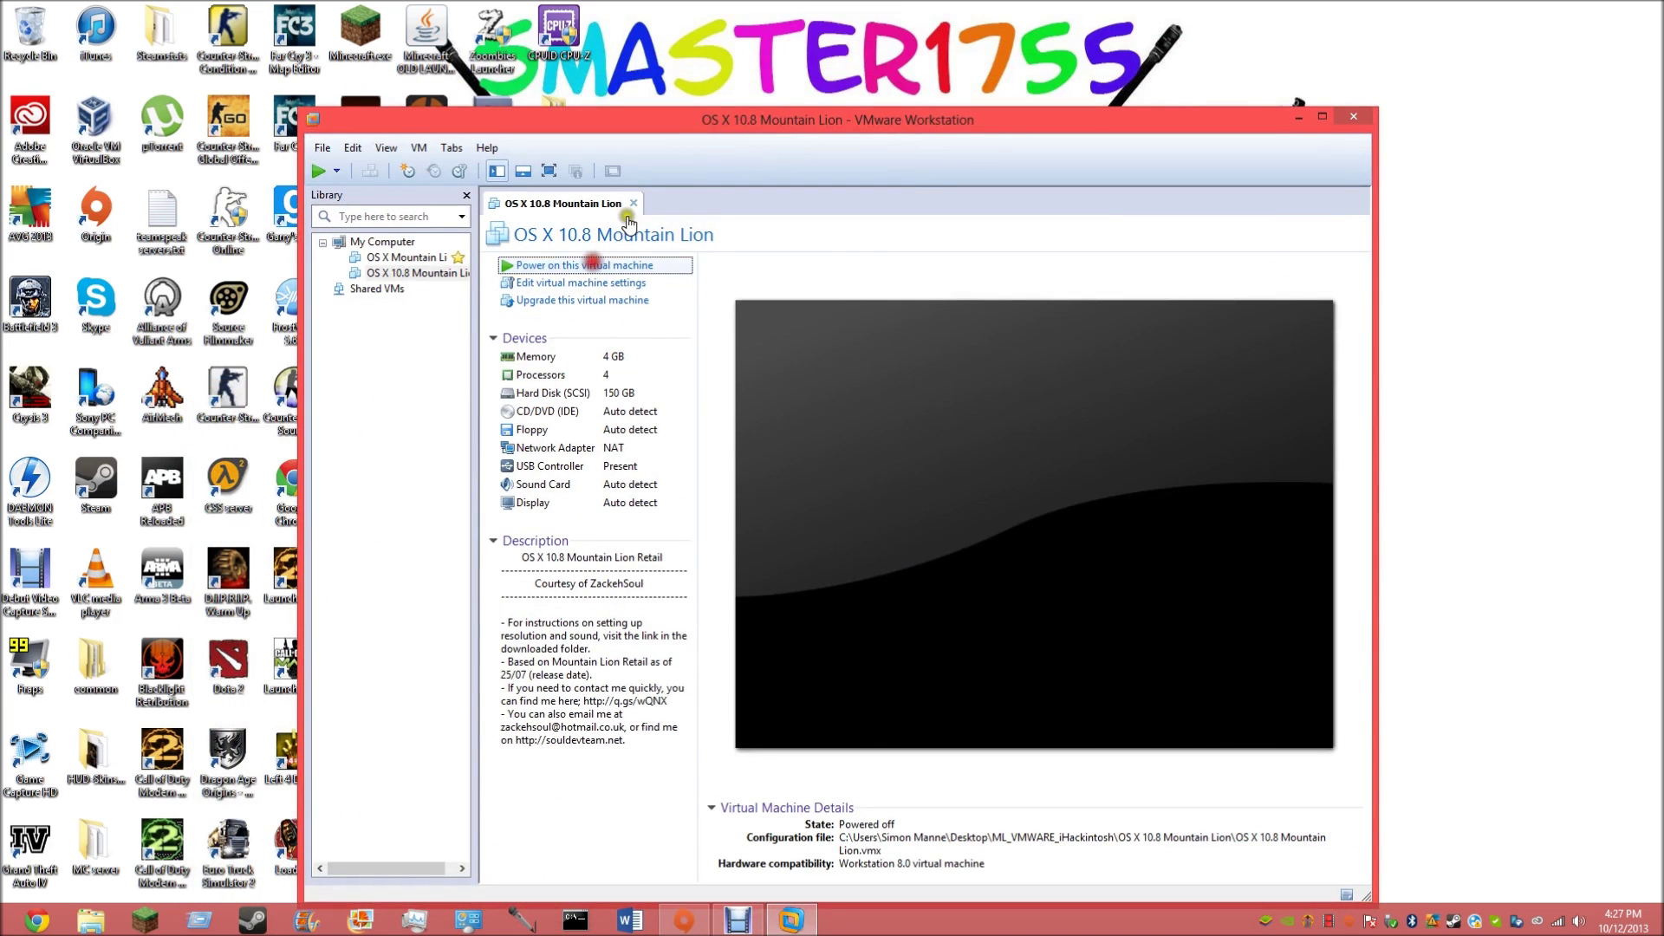
# - Power on the Mountain Lion VM and answer 'I copied it' in the dialog
pyautogui.click(585, 265)
pyautogui.moveTo(686, 120); pyautogui.dragTo(677, 32)
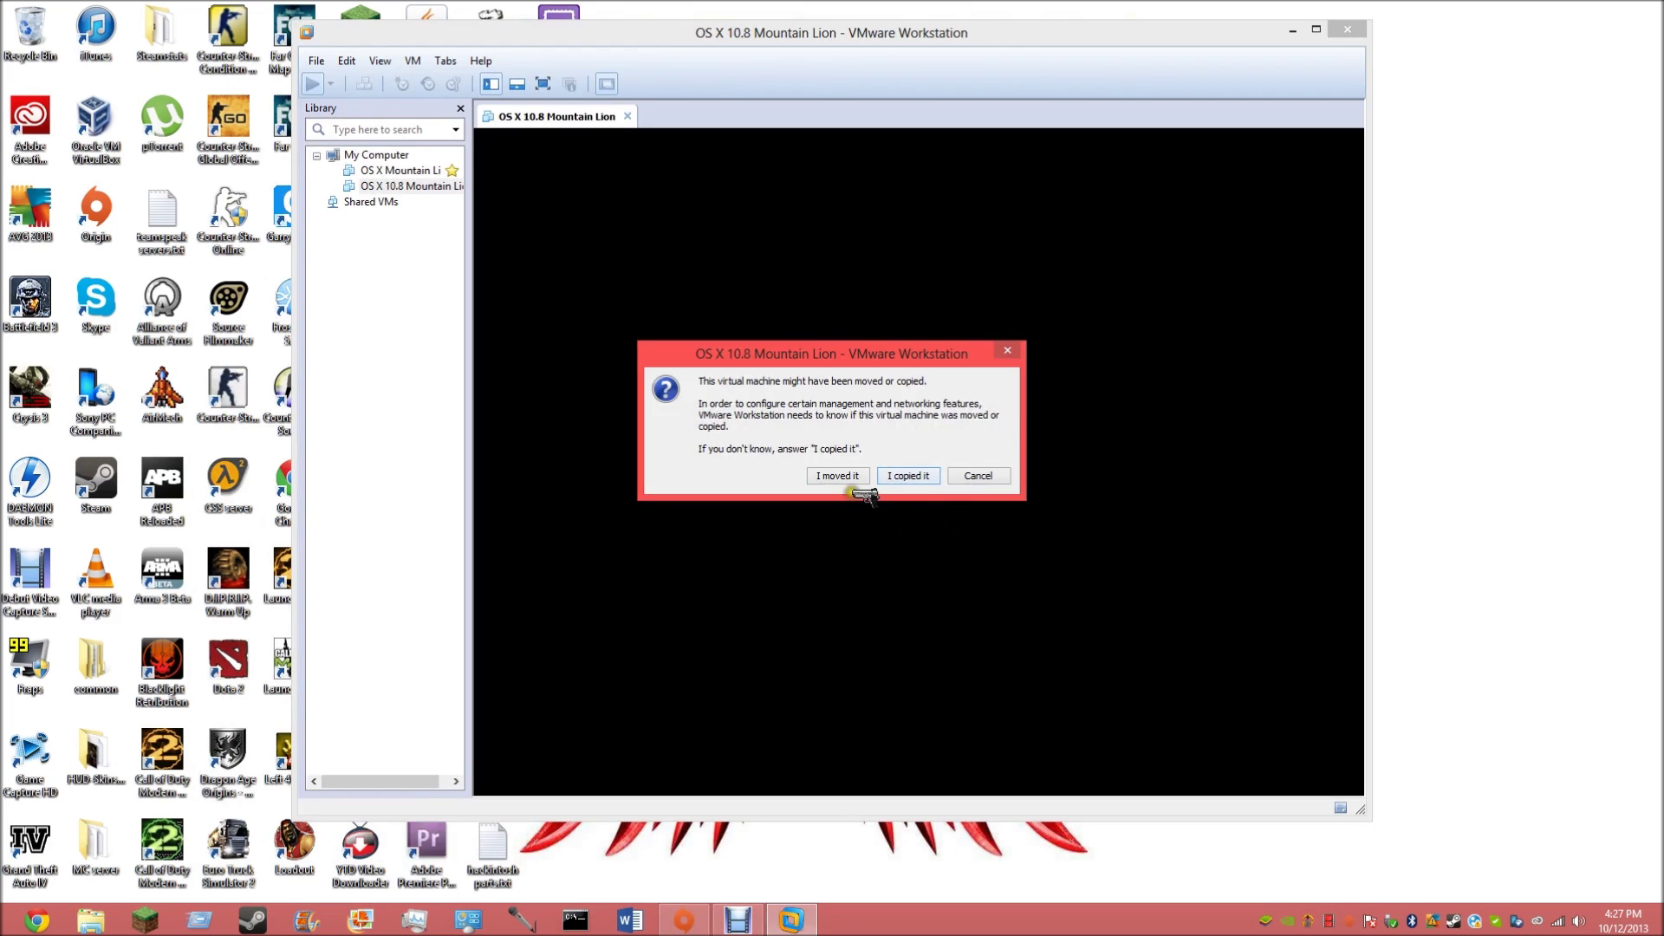
pyautogui.click(910, 476)
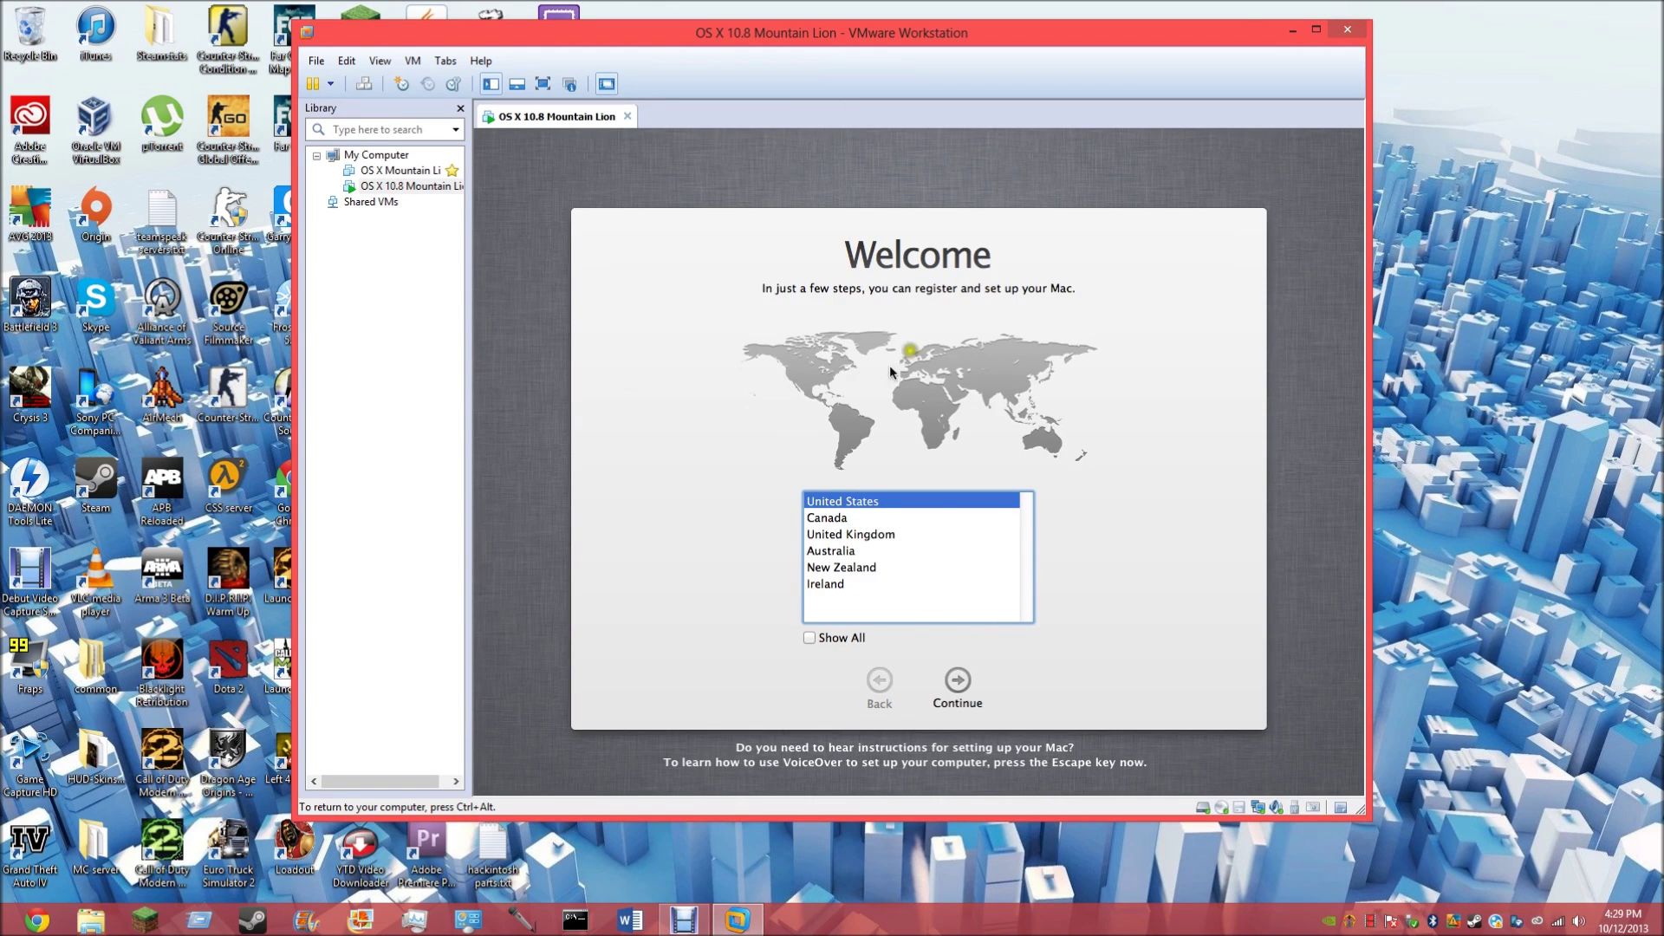
# - Accept United States and U.S. keyboard, skip data transfer, and decline Location Services
pyautogui.click(958, 682)
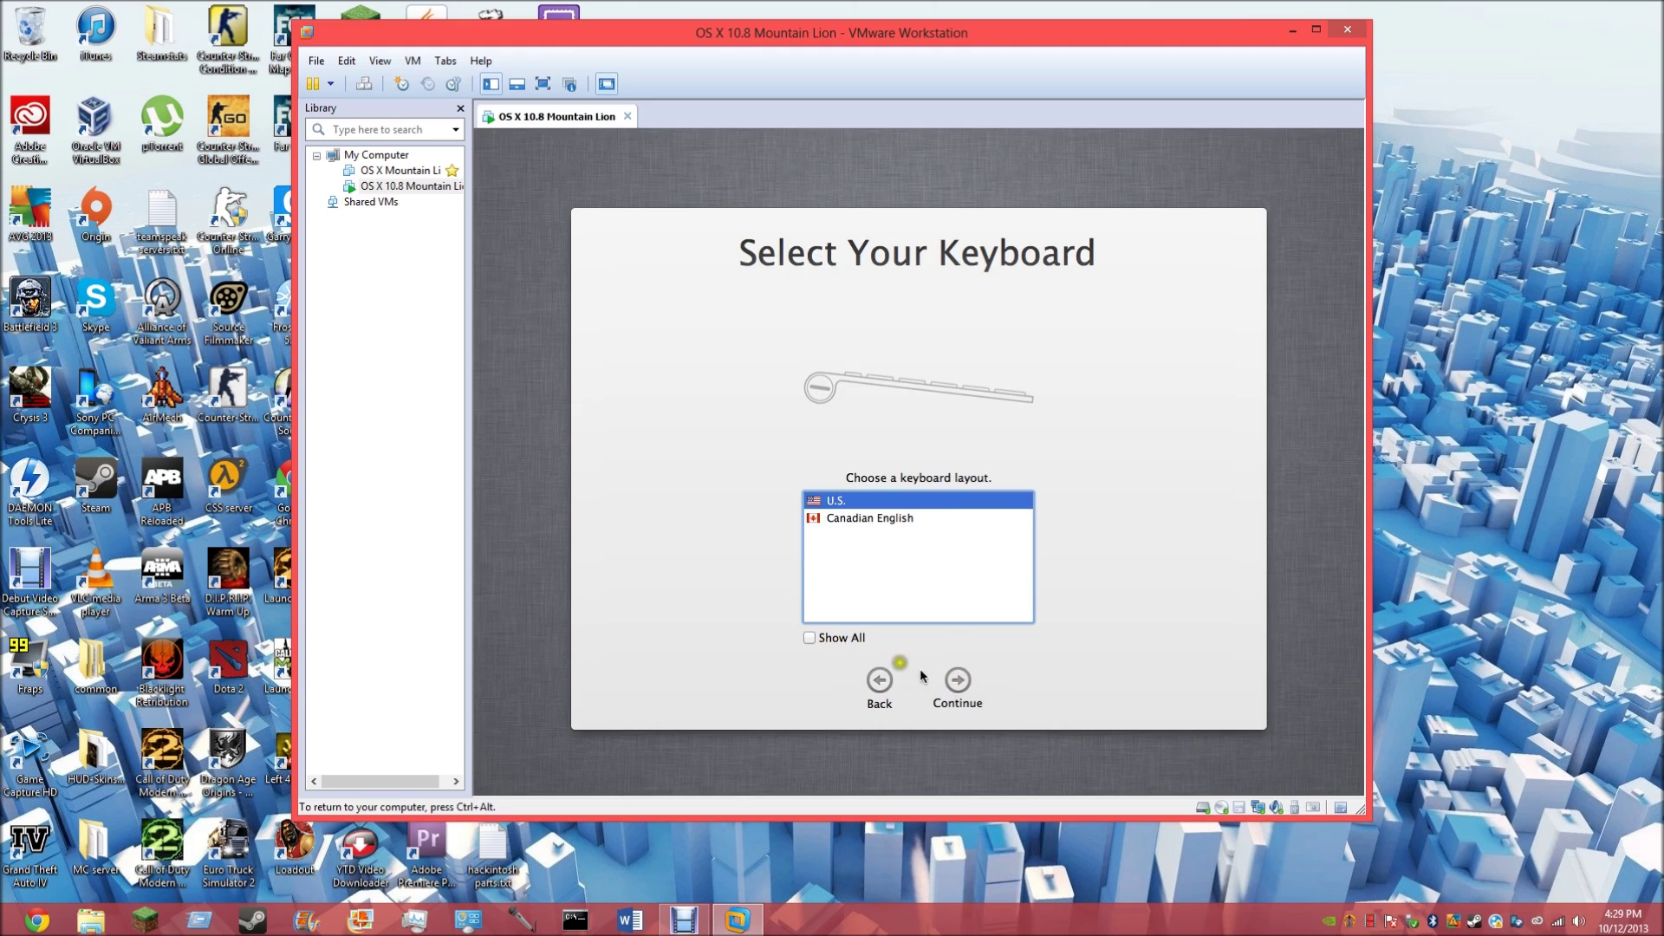
pyautogui.click(814, 639)
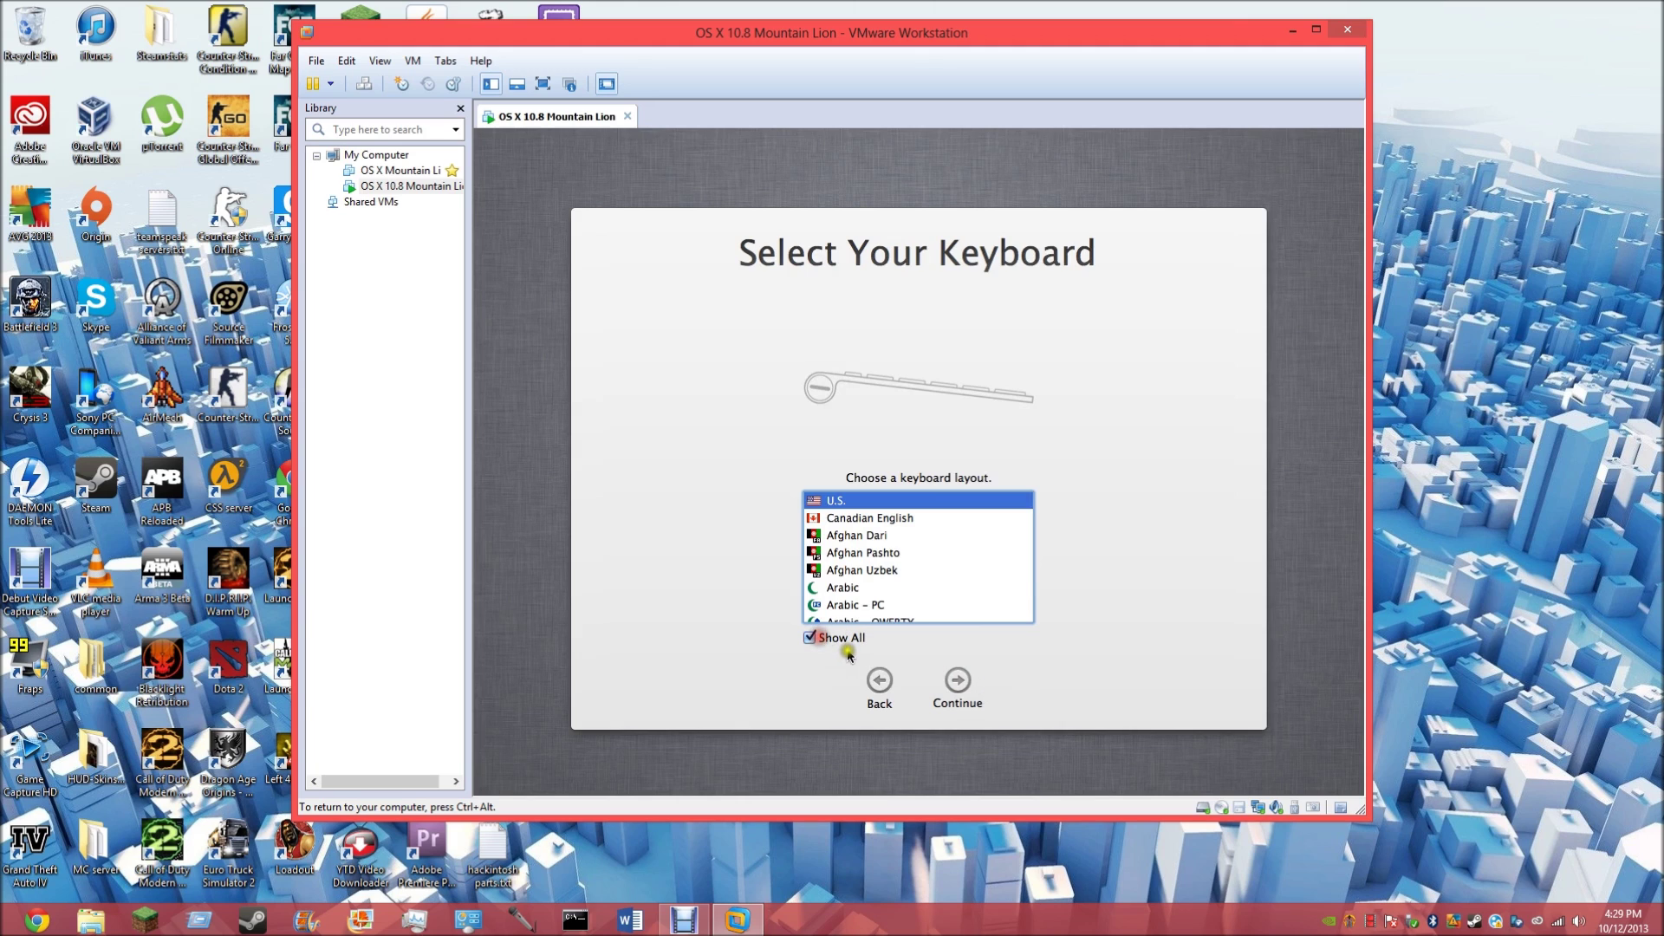
pyautogui.click(842, 639)
pyautogui.click(958, 682)
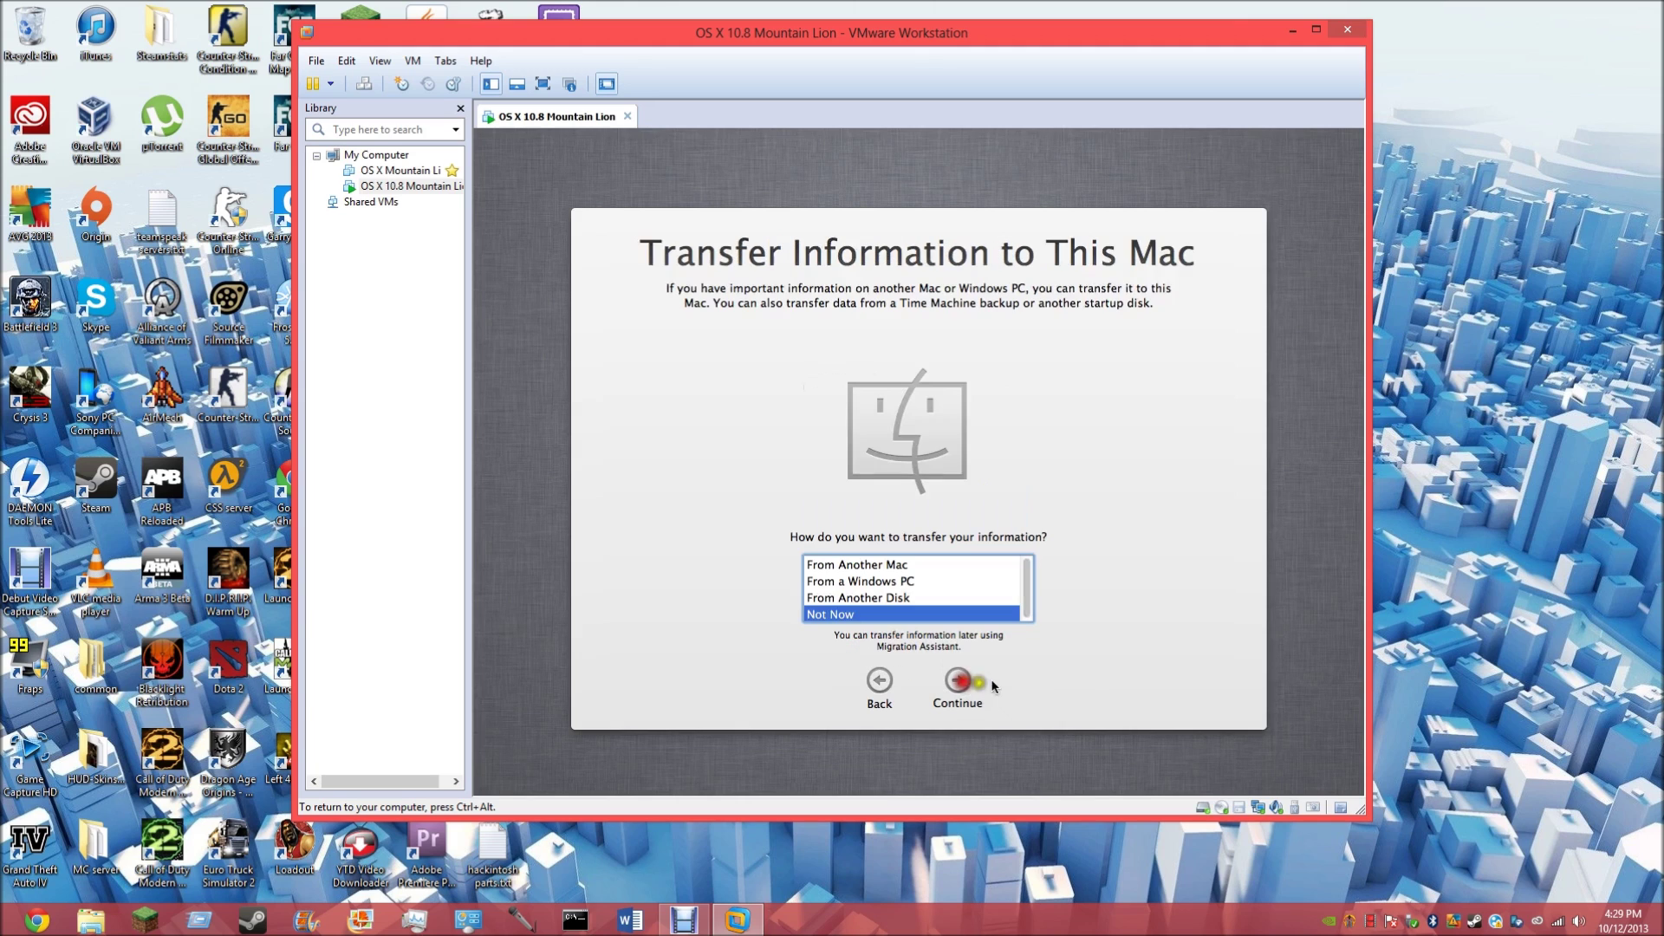
pyautogui.click(958, 680)
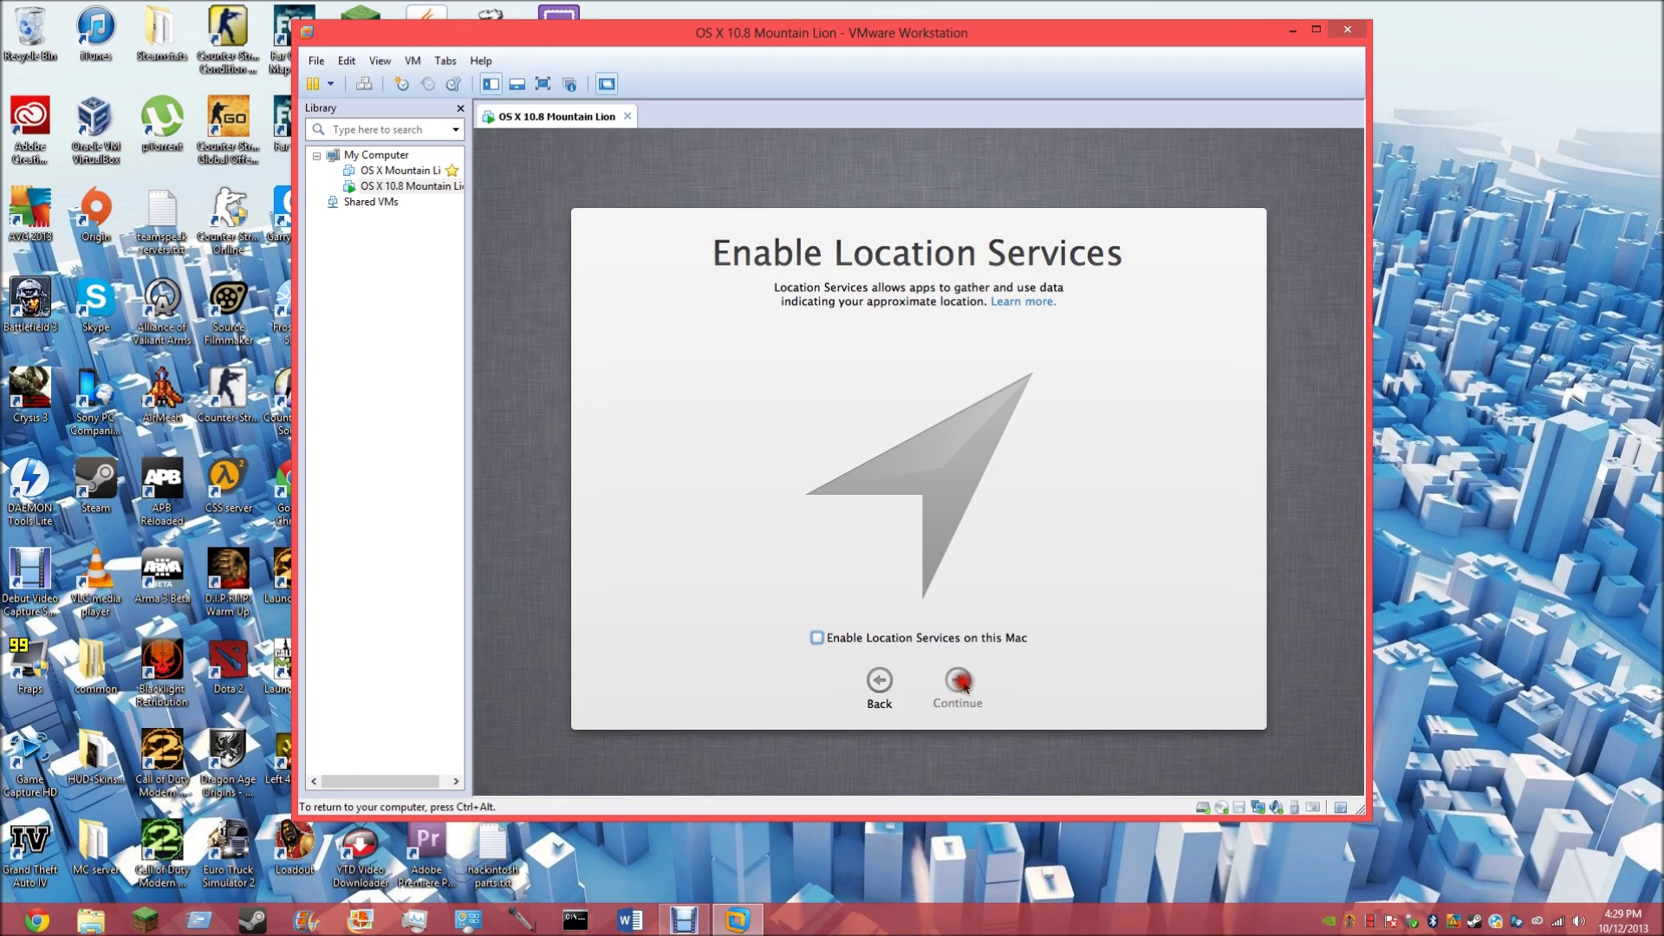
pyautogui.click(960, 683)
pyautogui.click(1034, 302)
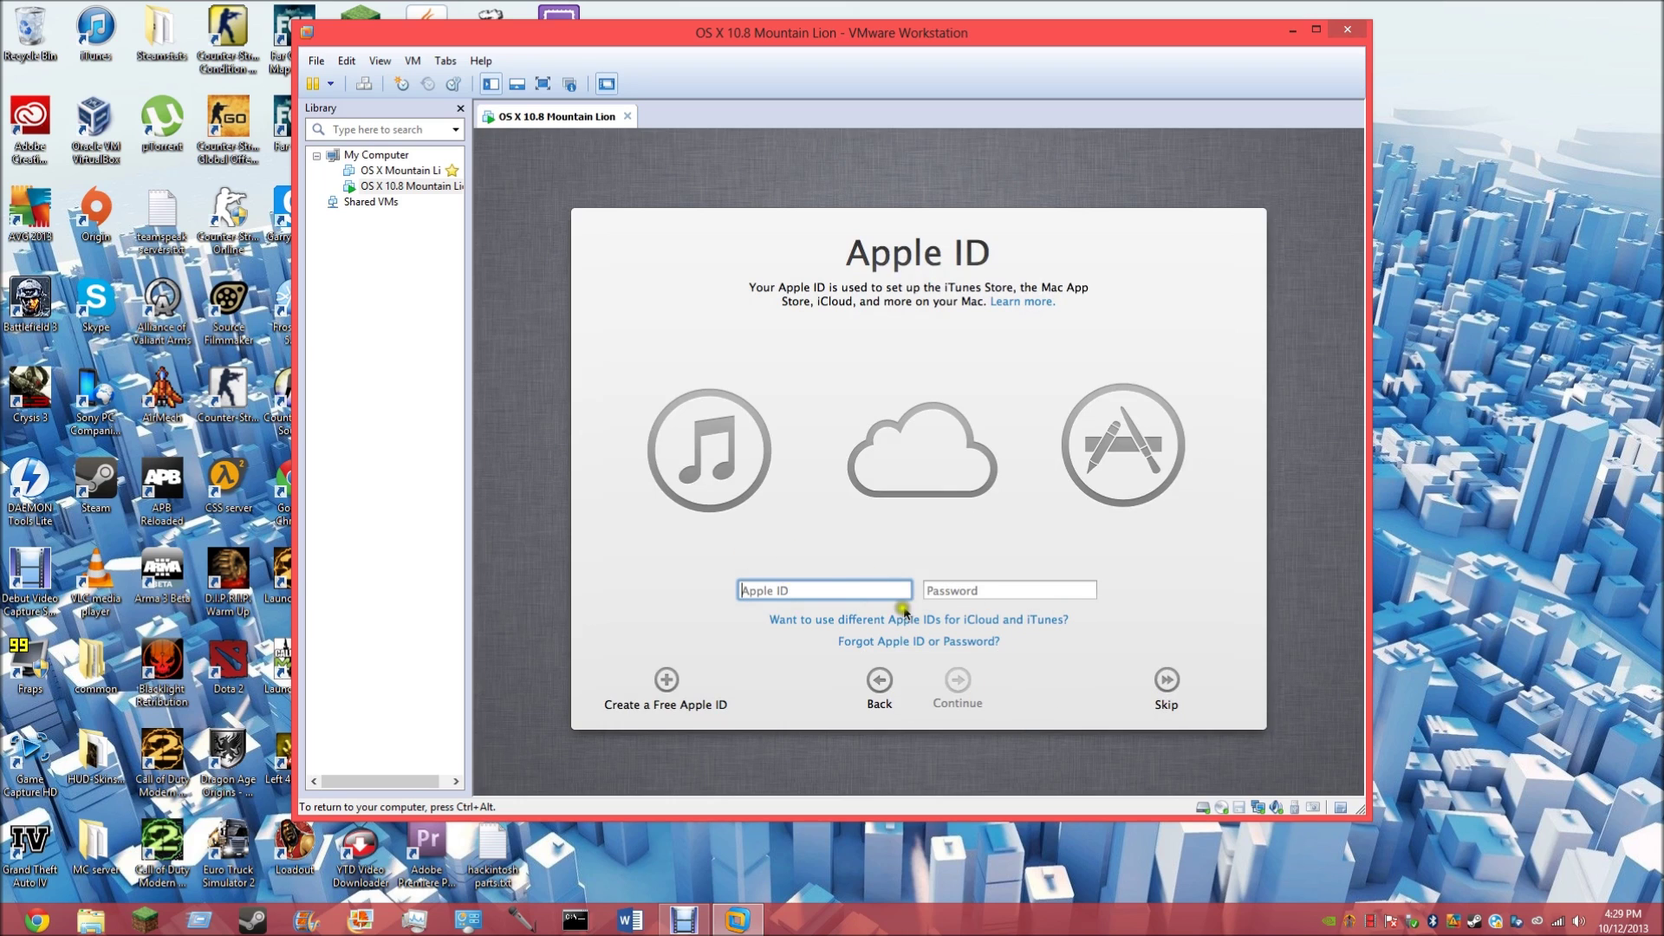
# - Skip Apple ID sign-in and agree to the OS X license terms
pyautogui.click(1157, 683)
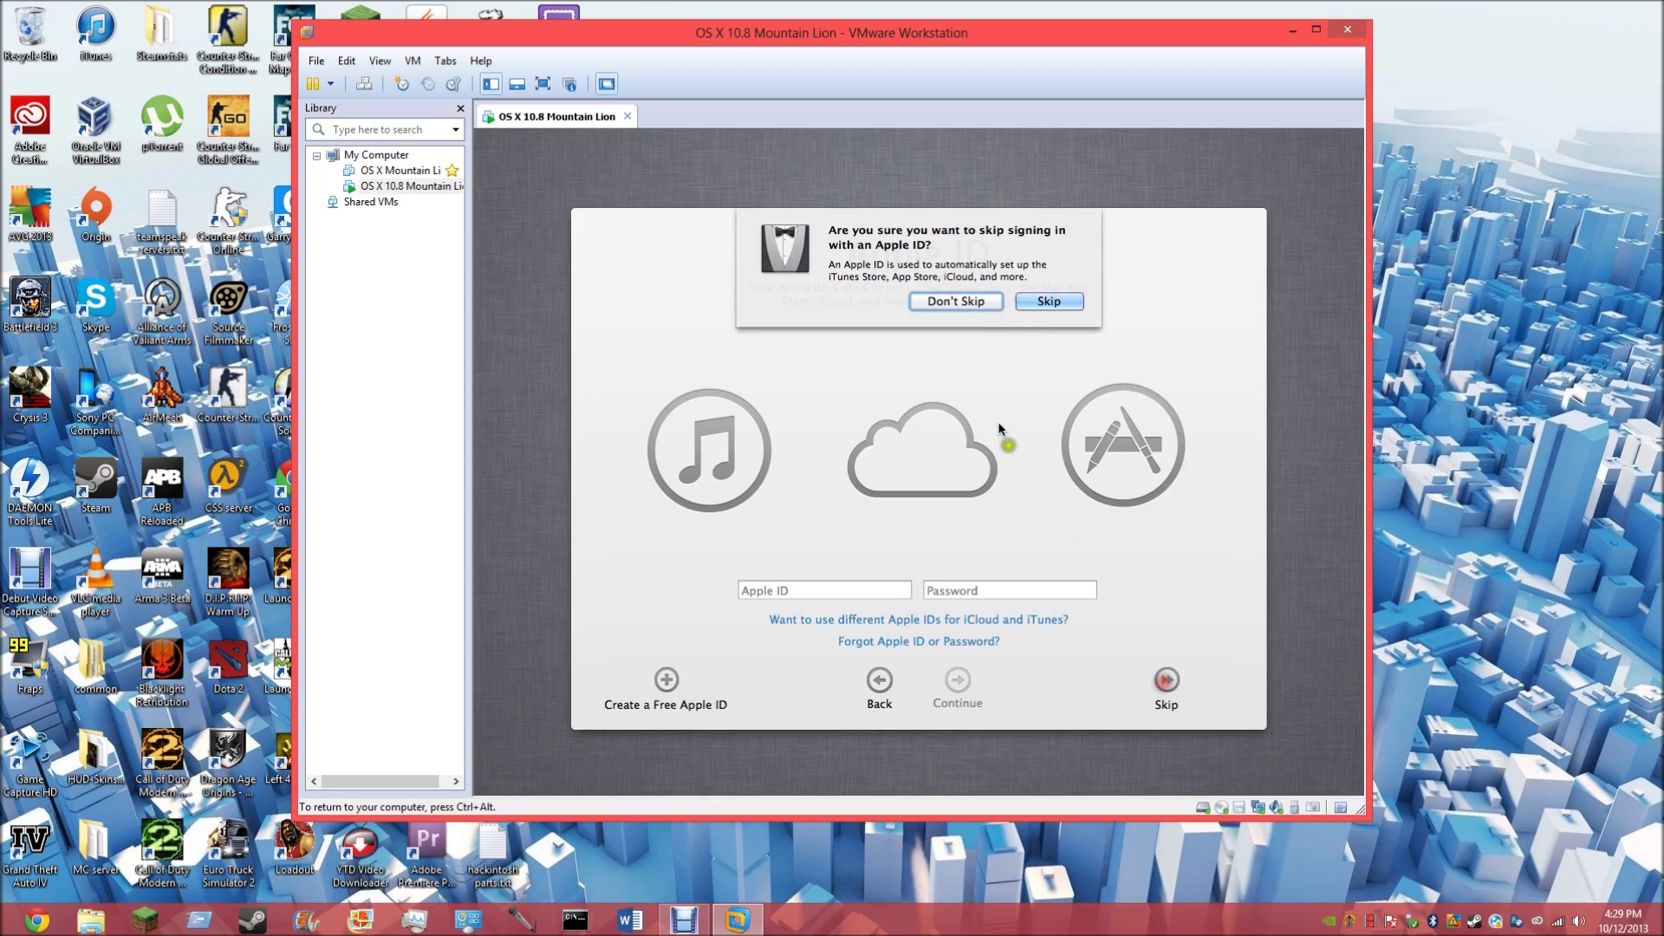
pyautogui.click(1047, 301)
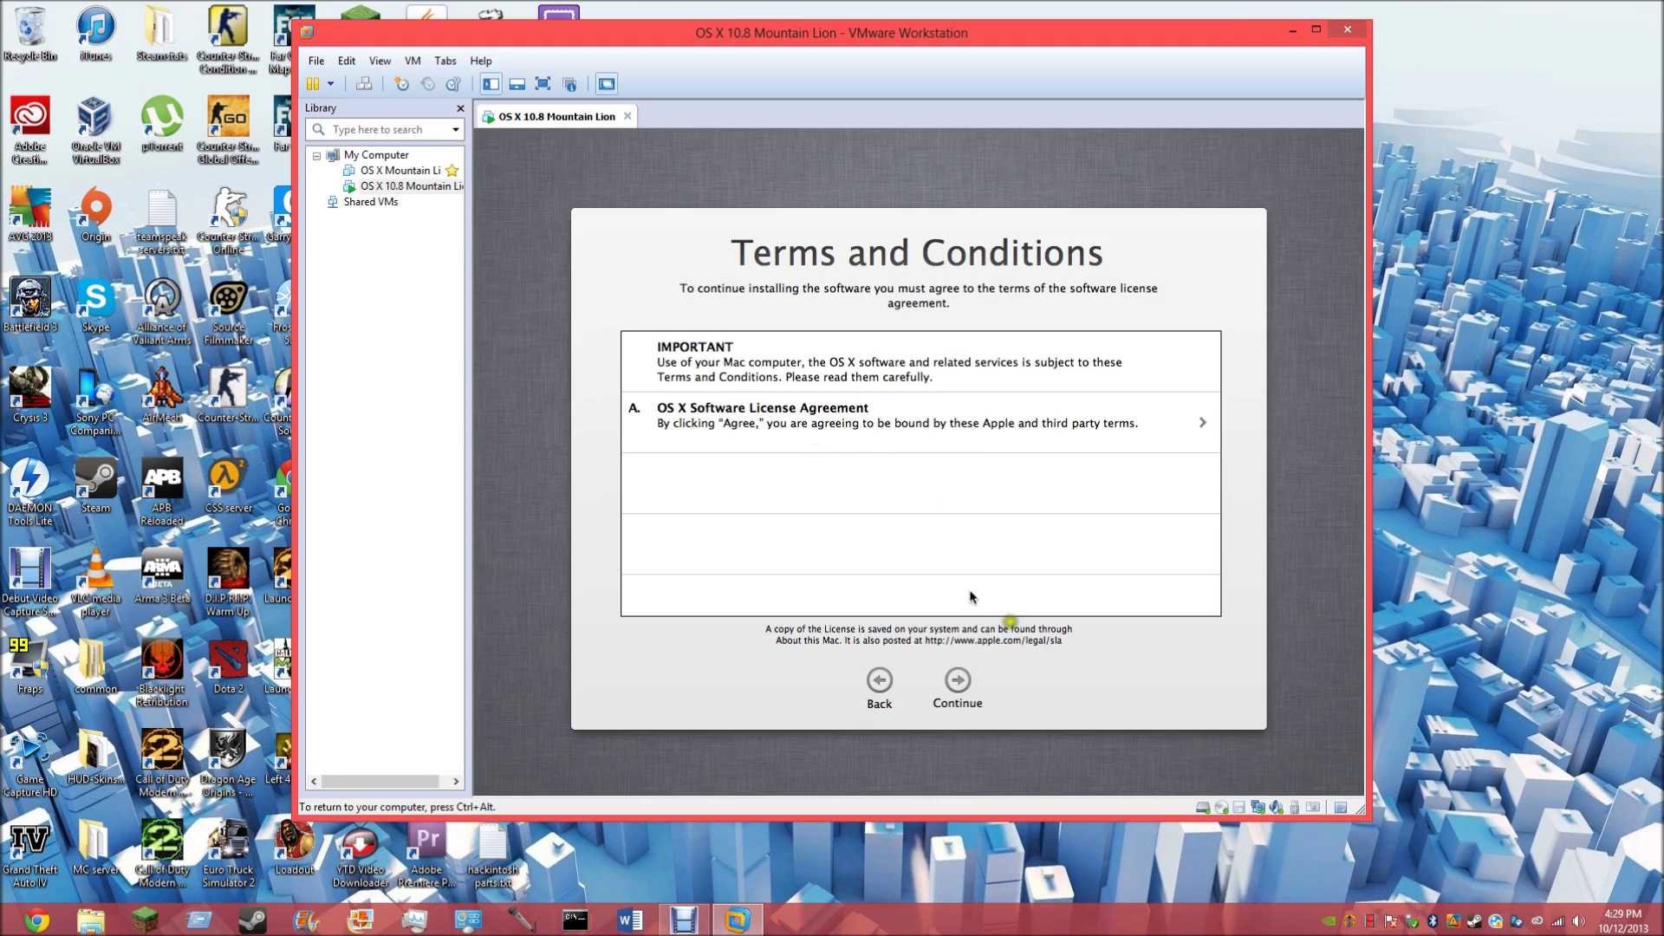
pyautogui.click(755, 418)
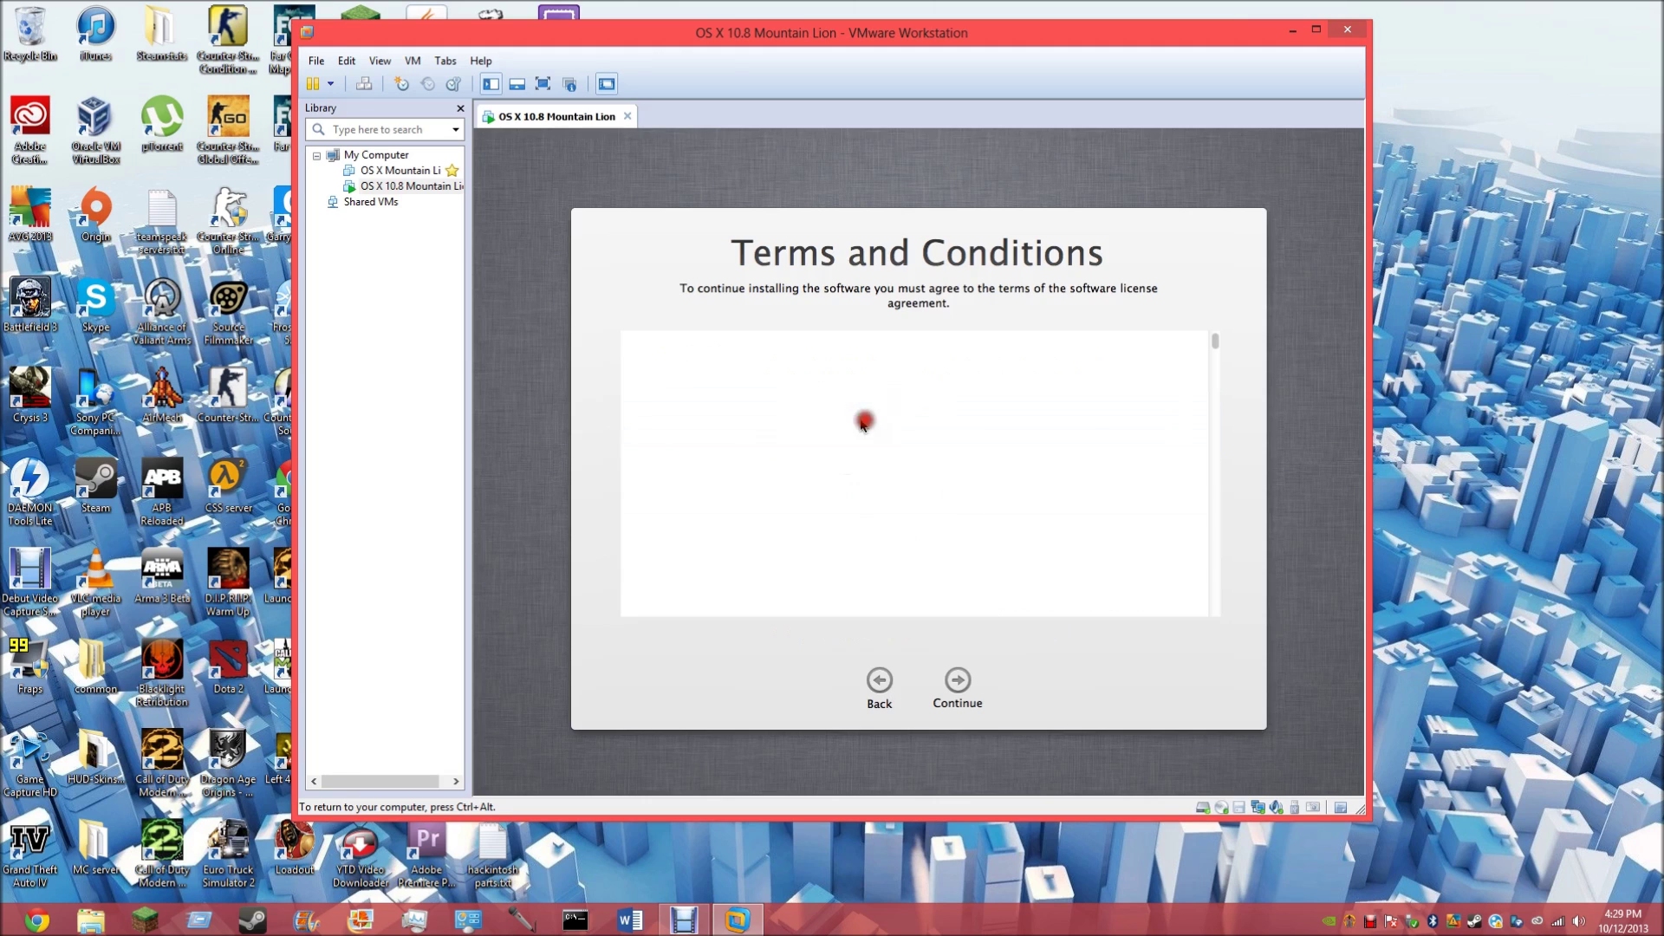
pyautogui.click(958, 689)
pyautogui.click(1048, 296)
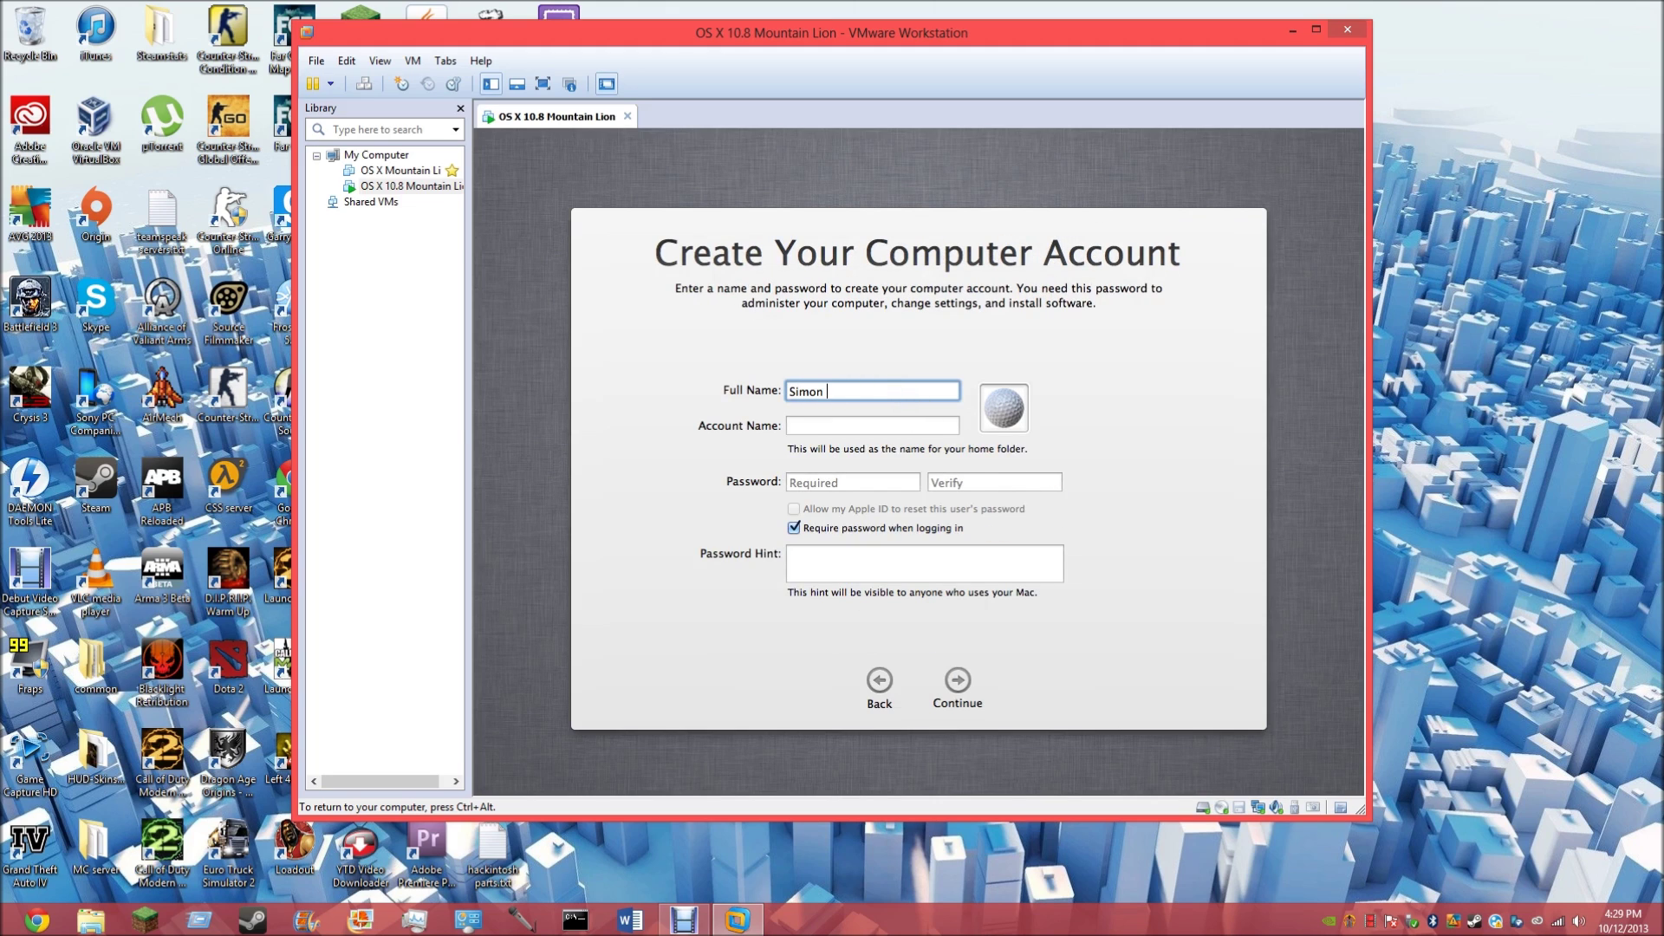
pyautogui.write('Manne')
# - Enter account name, password, verification and hint, turning off password at login, and continue
pyautogui.click(832, 425)
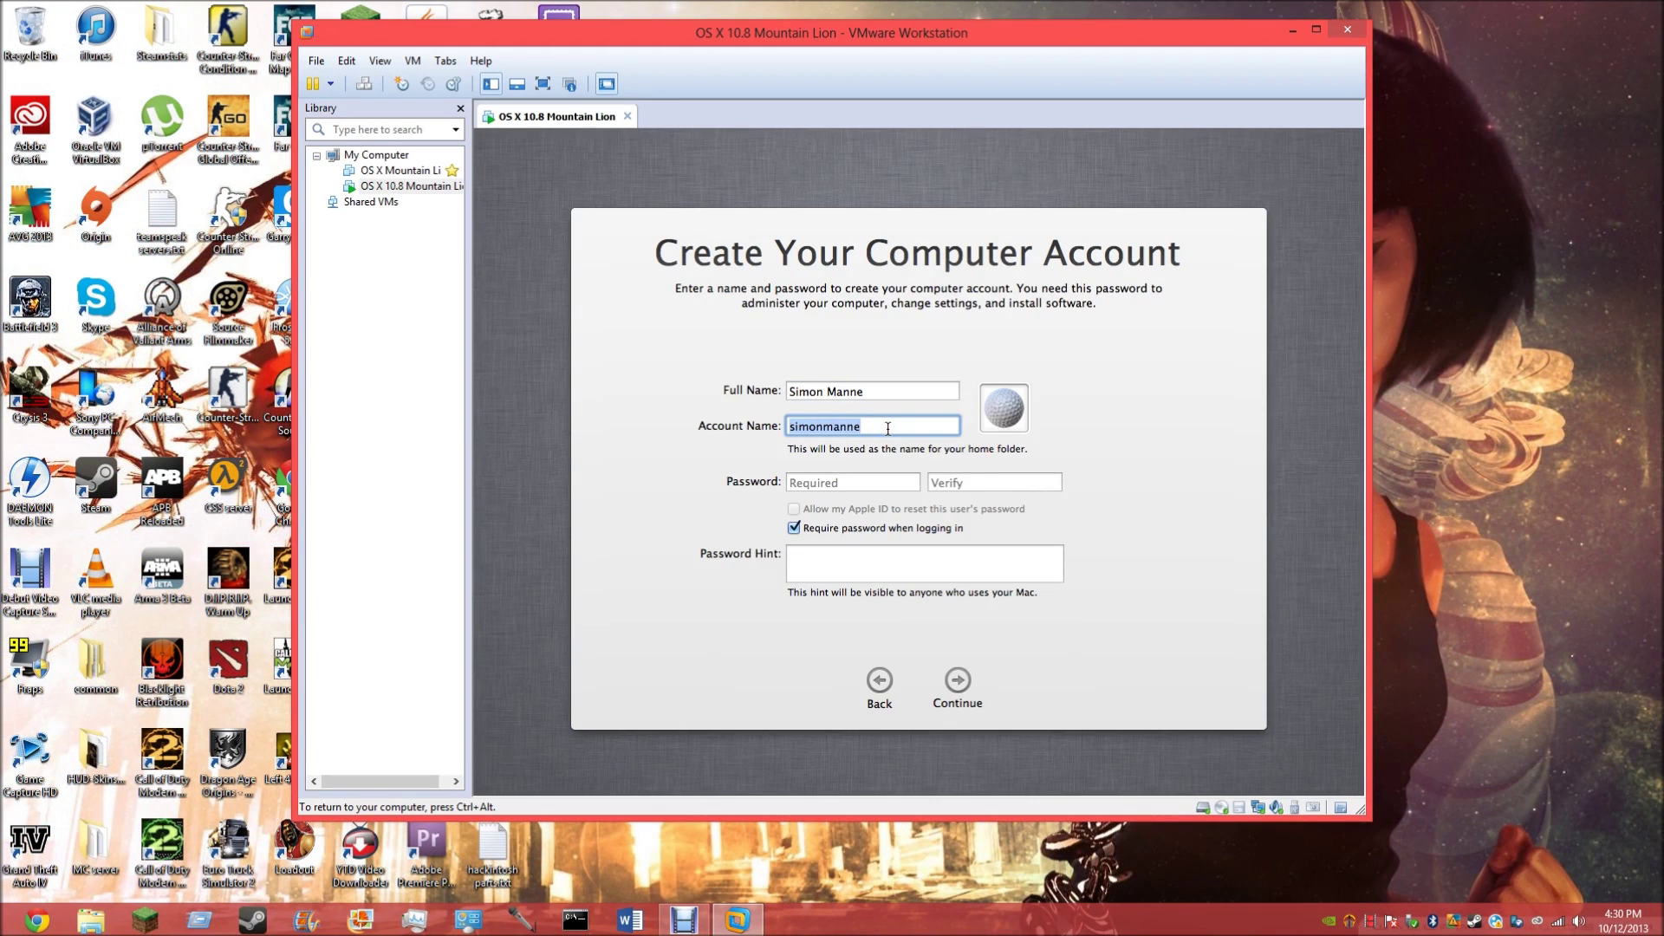
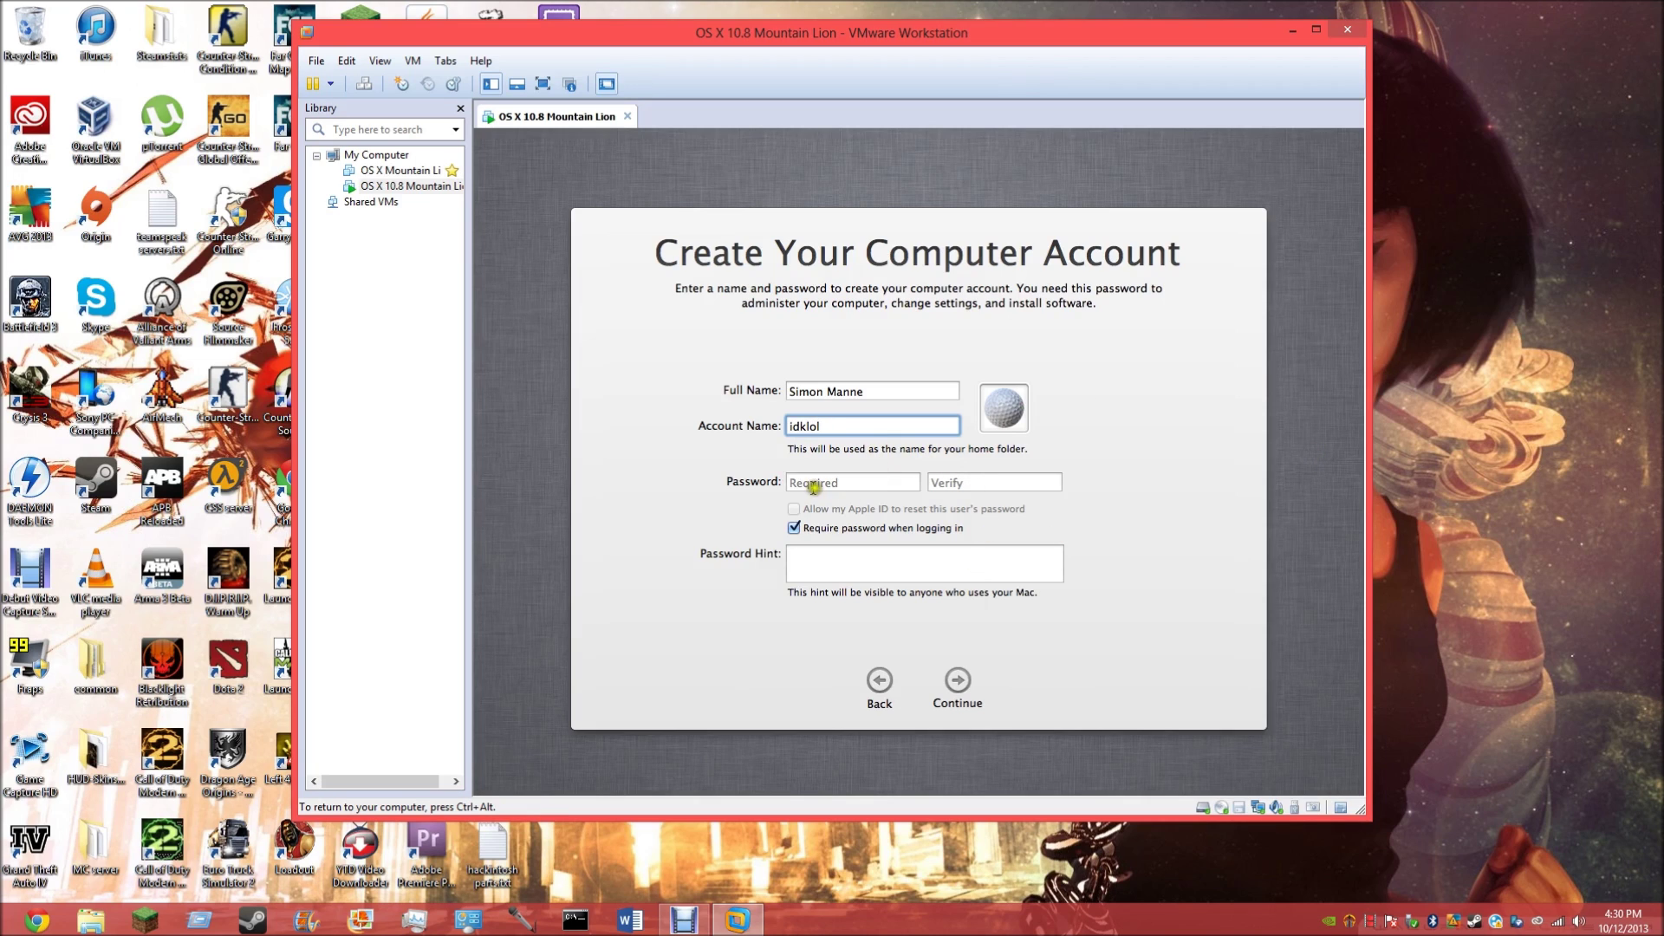
pyautogui.click(835, 486)
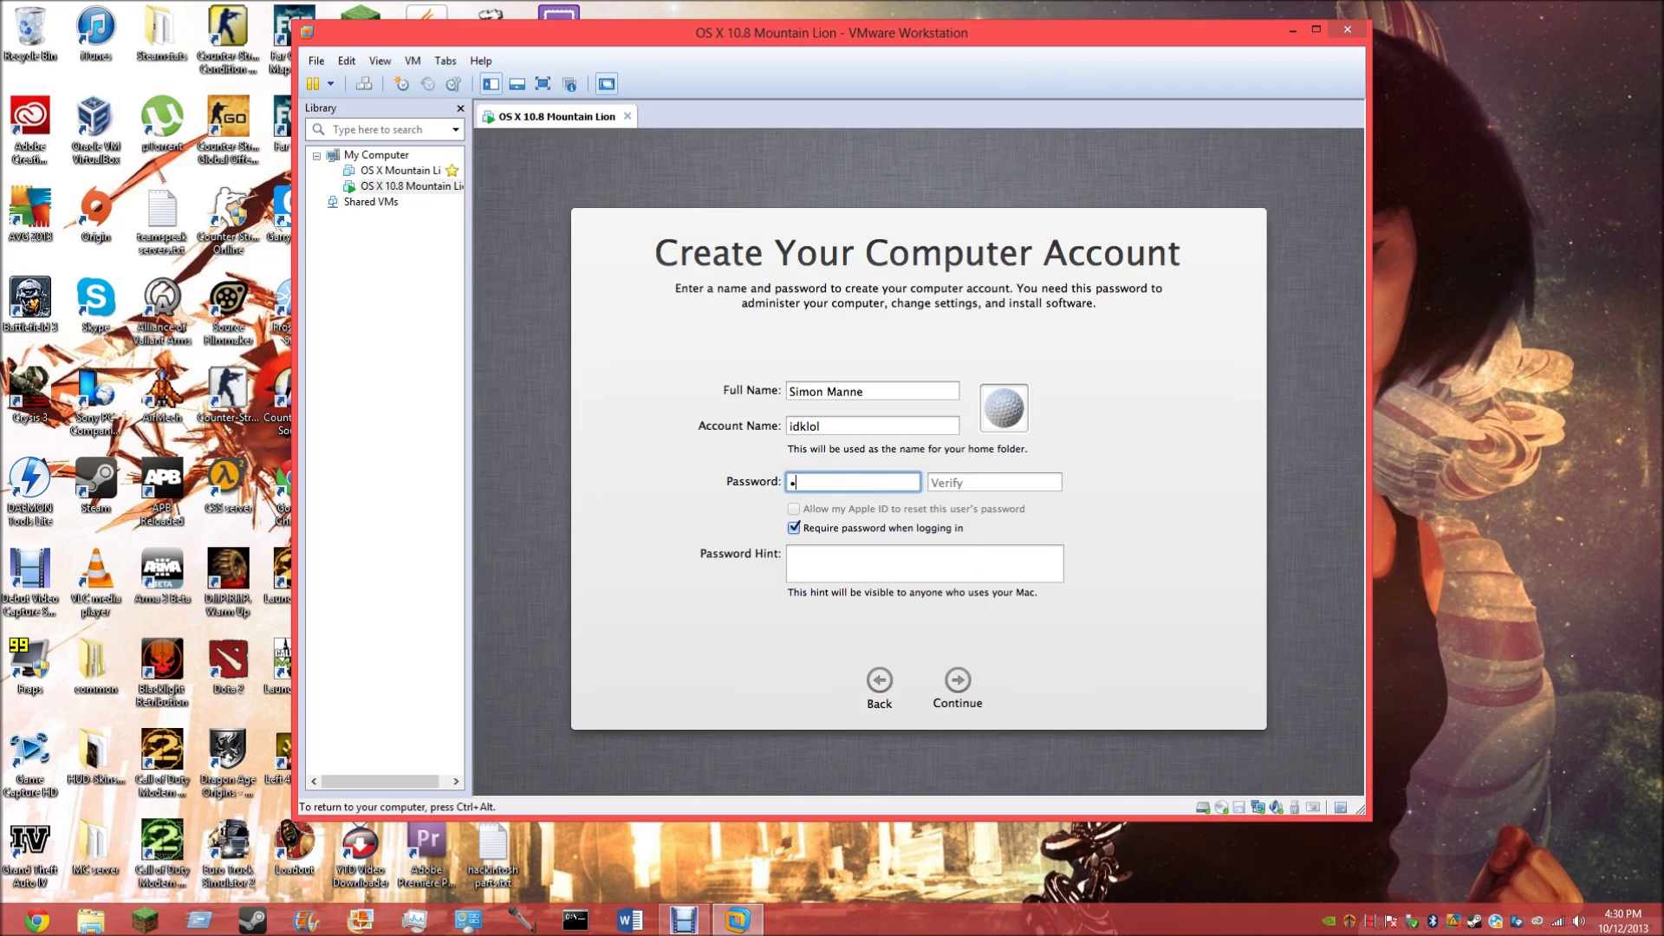
pyautogui.click(978, 483)
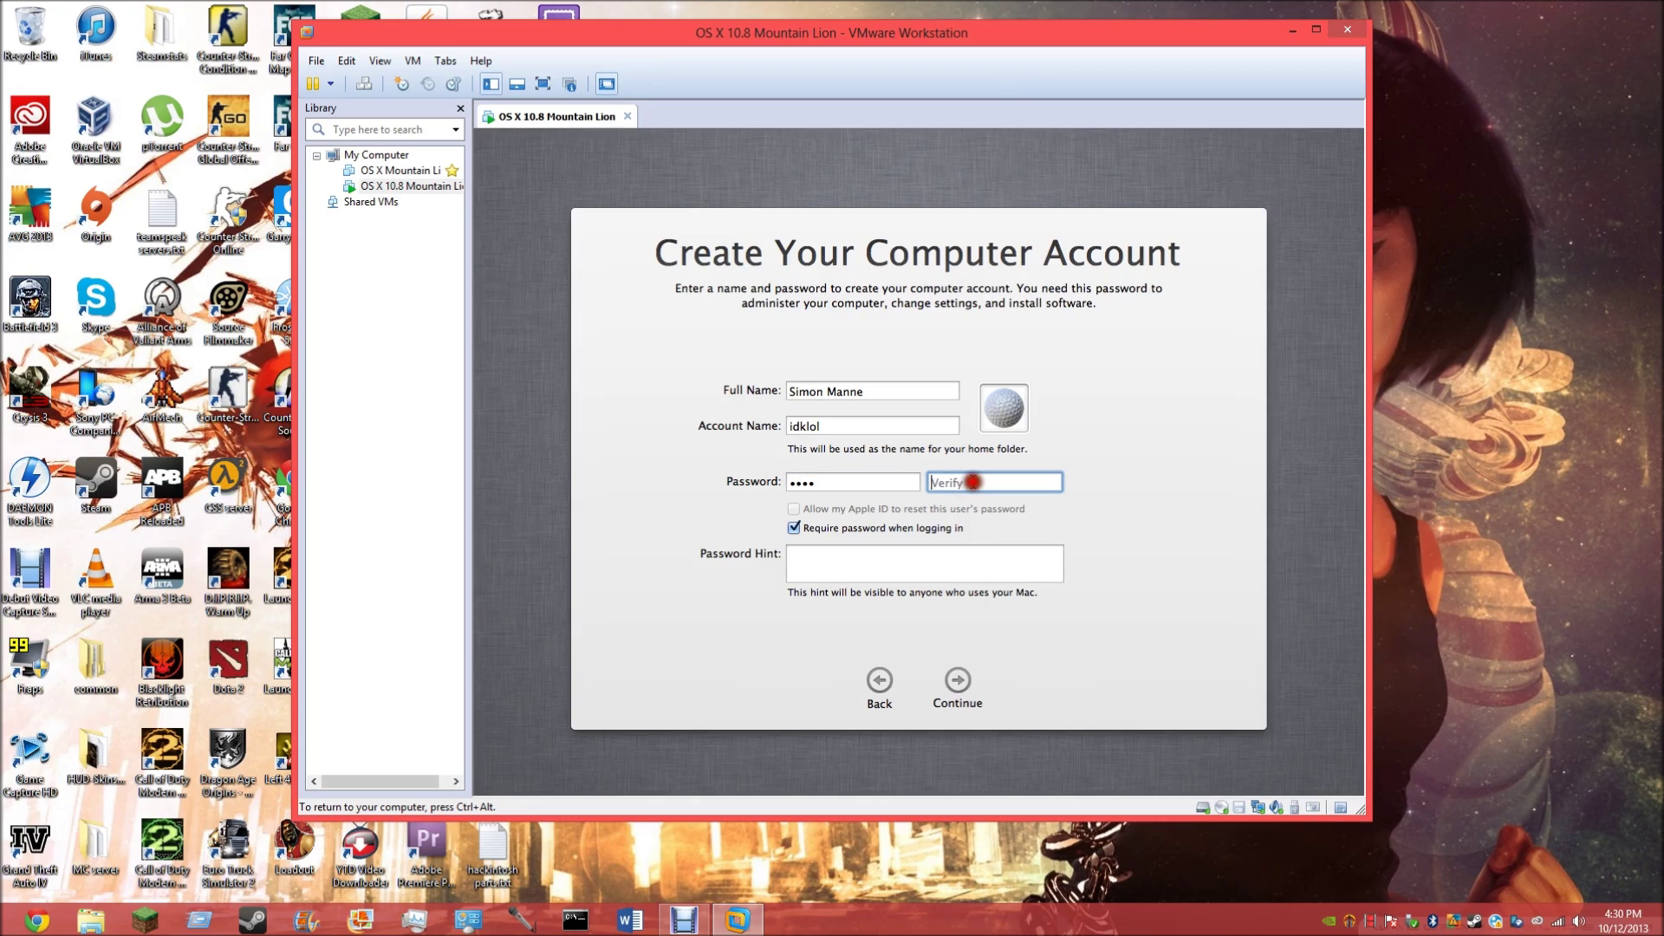
pyautogui.write('•••')
pyautogui.click(866, 560)
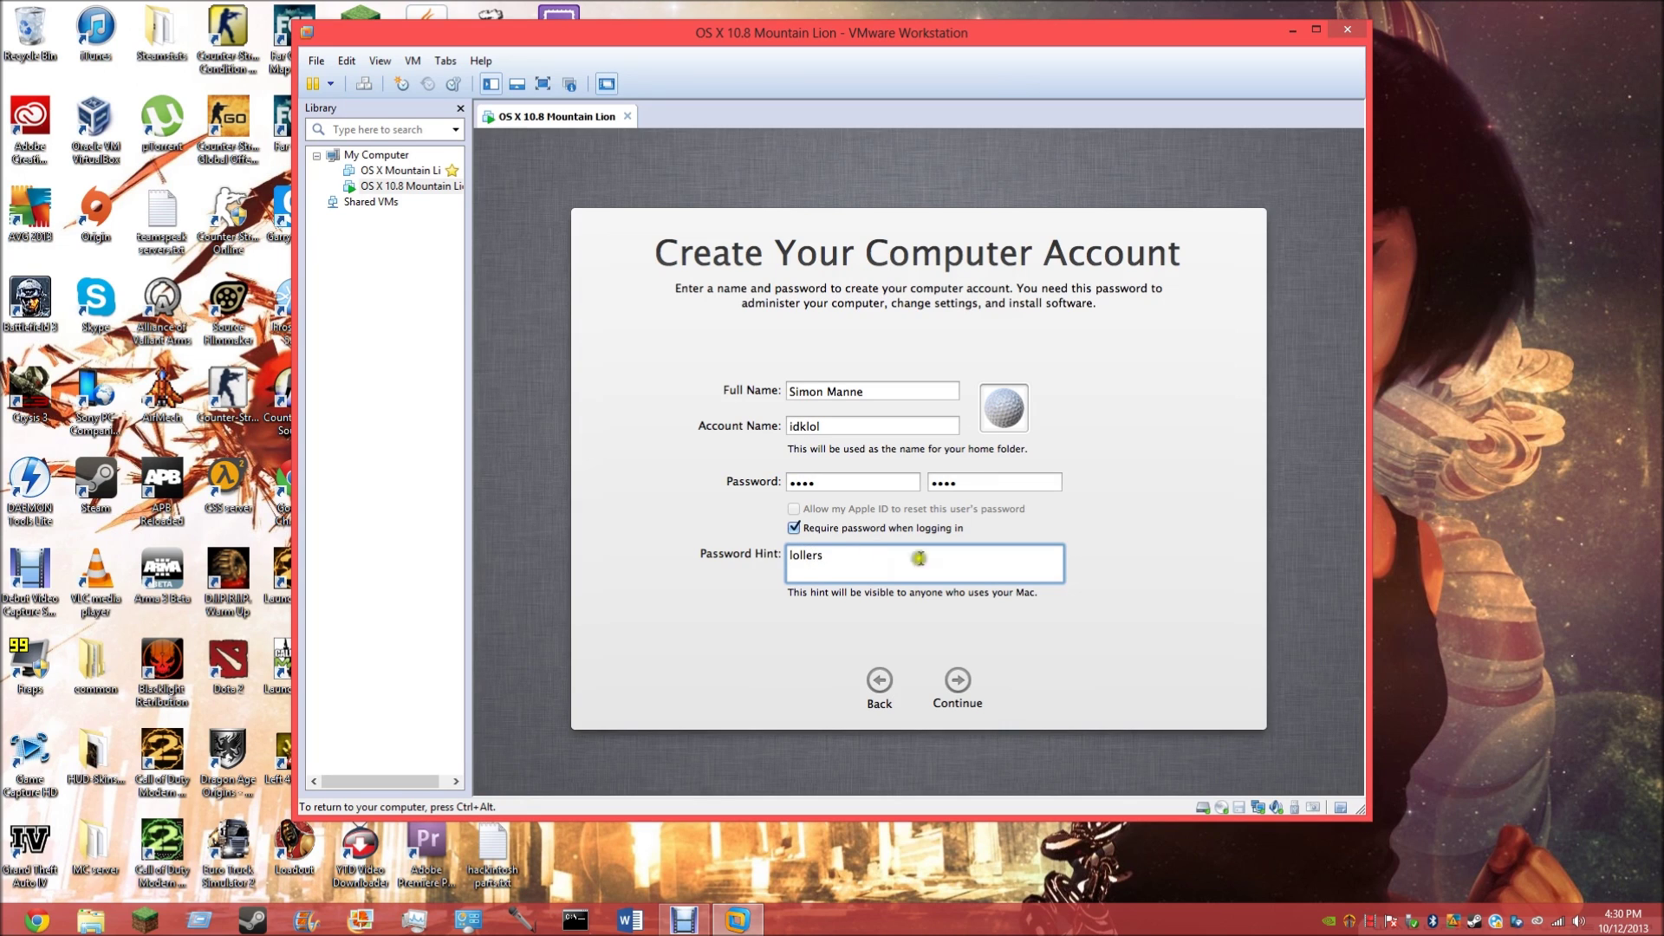
pyautogui.click(794, 527)
pyautogui.click(958, 682)
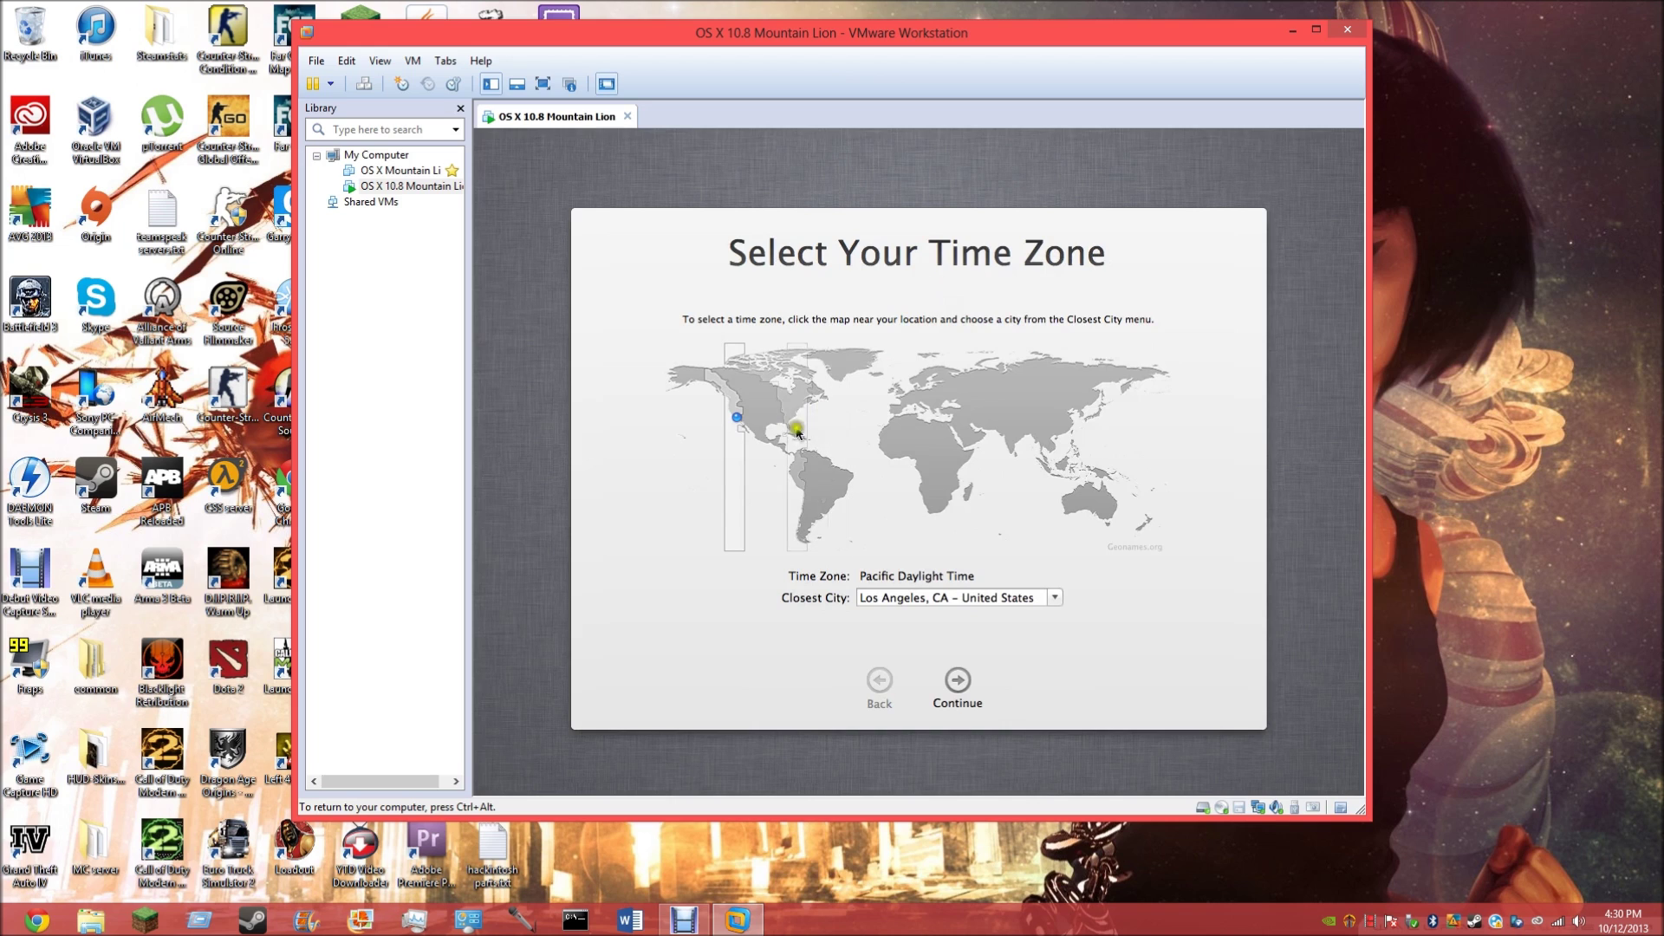
# - Choose New York, NY in Eastern Daylight Time on the map and continue
pyautogui.click(796, 412)
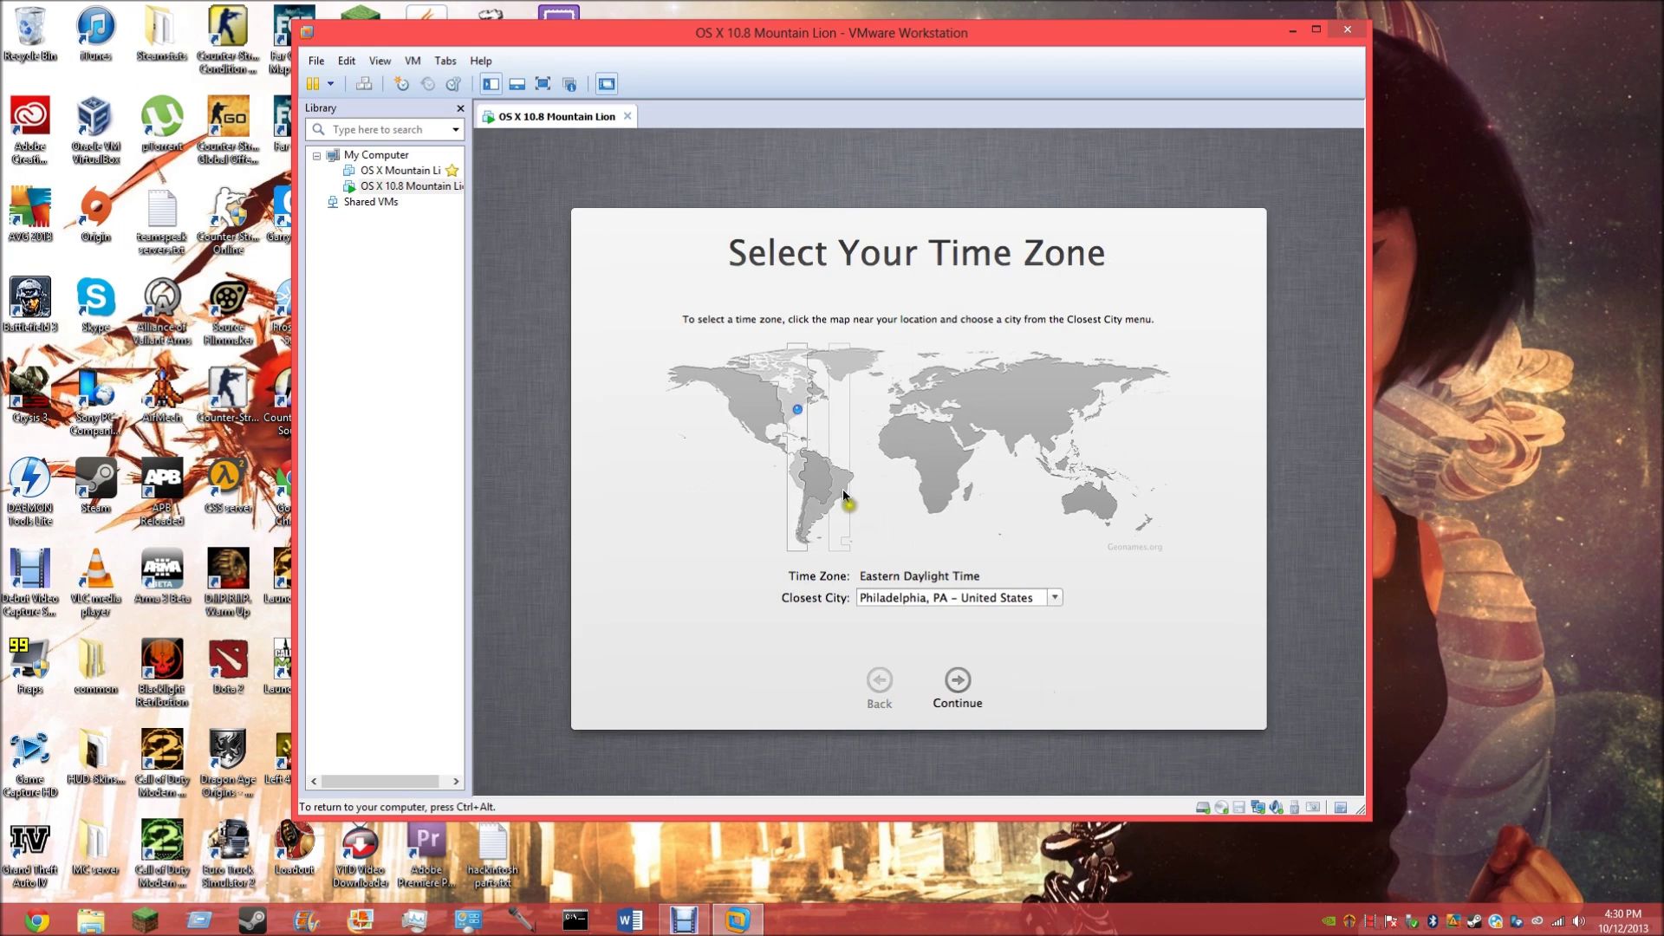
pyautogui.click(795, 417)
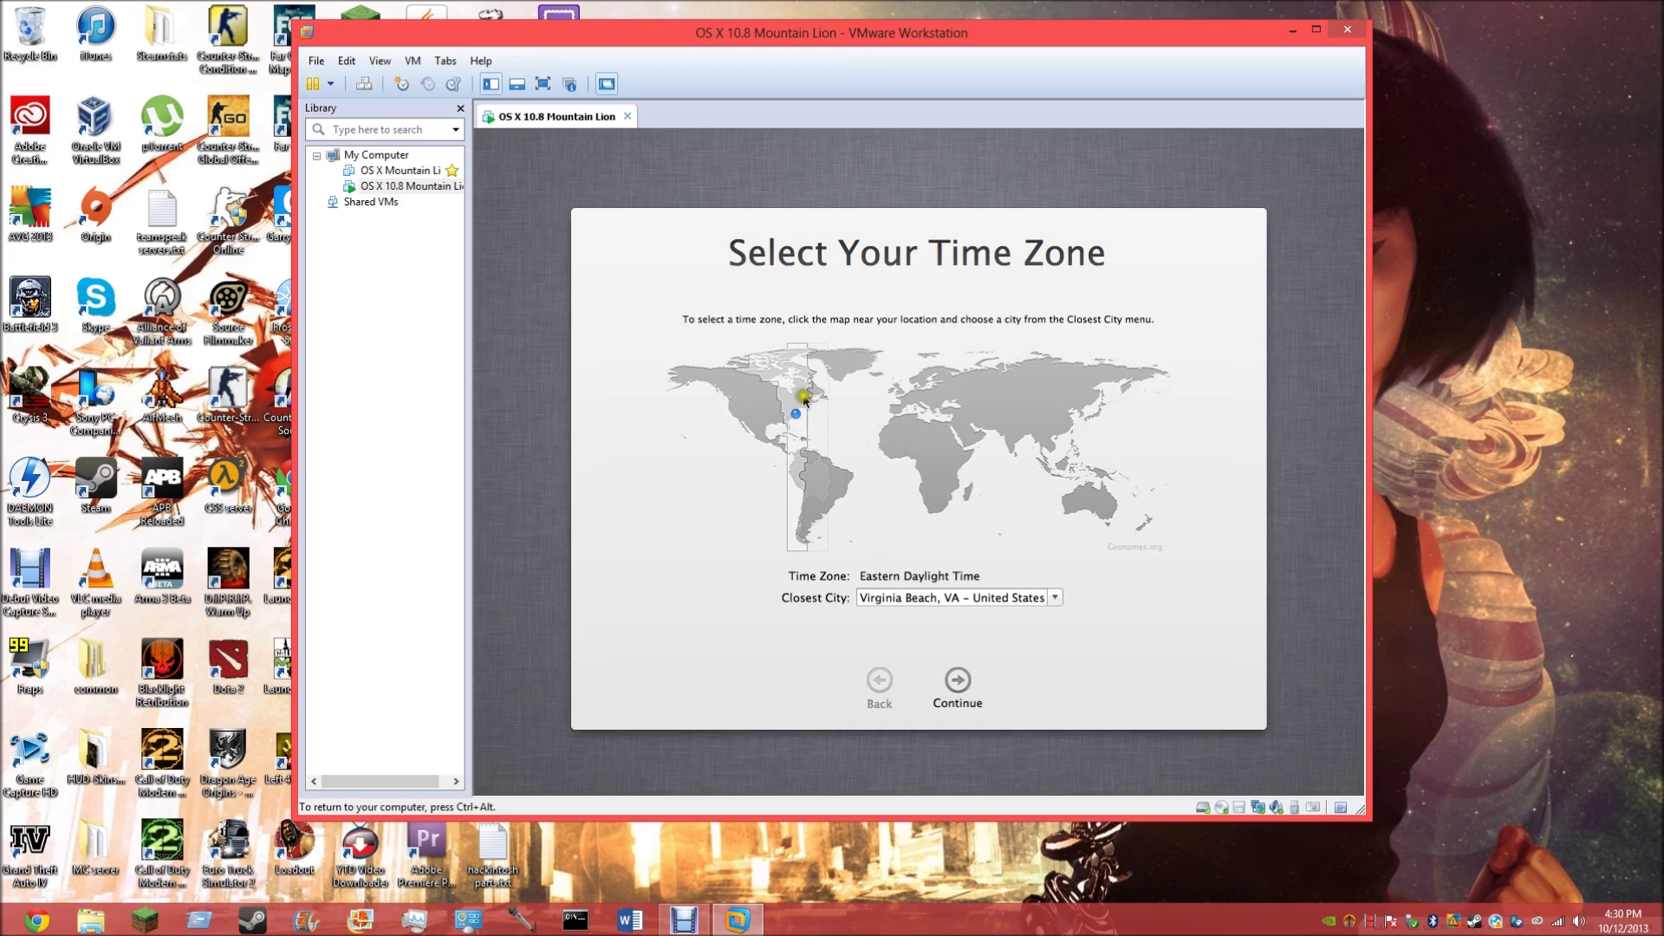
pyautogui.click(797, 408)
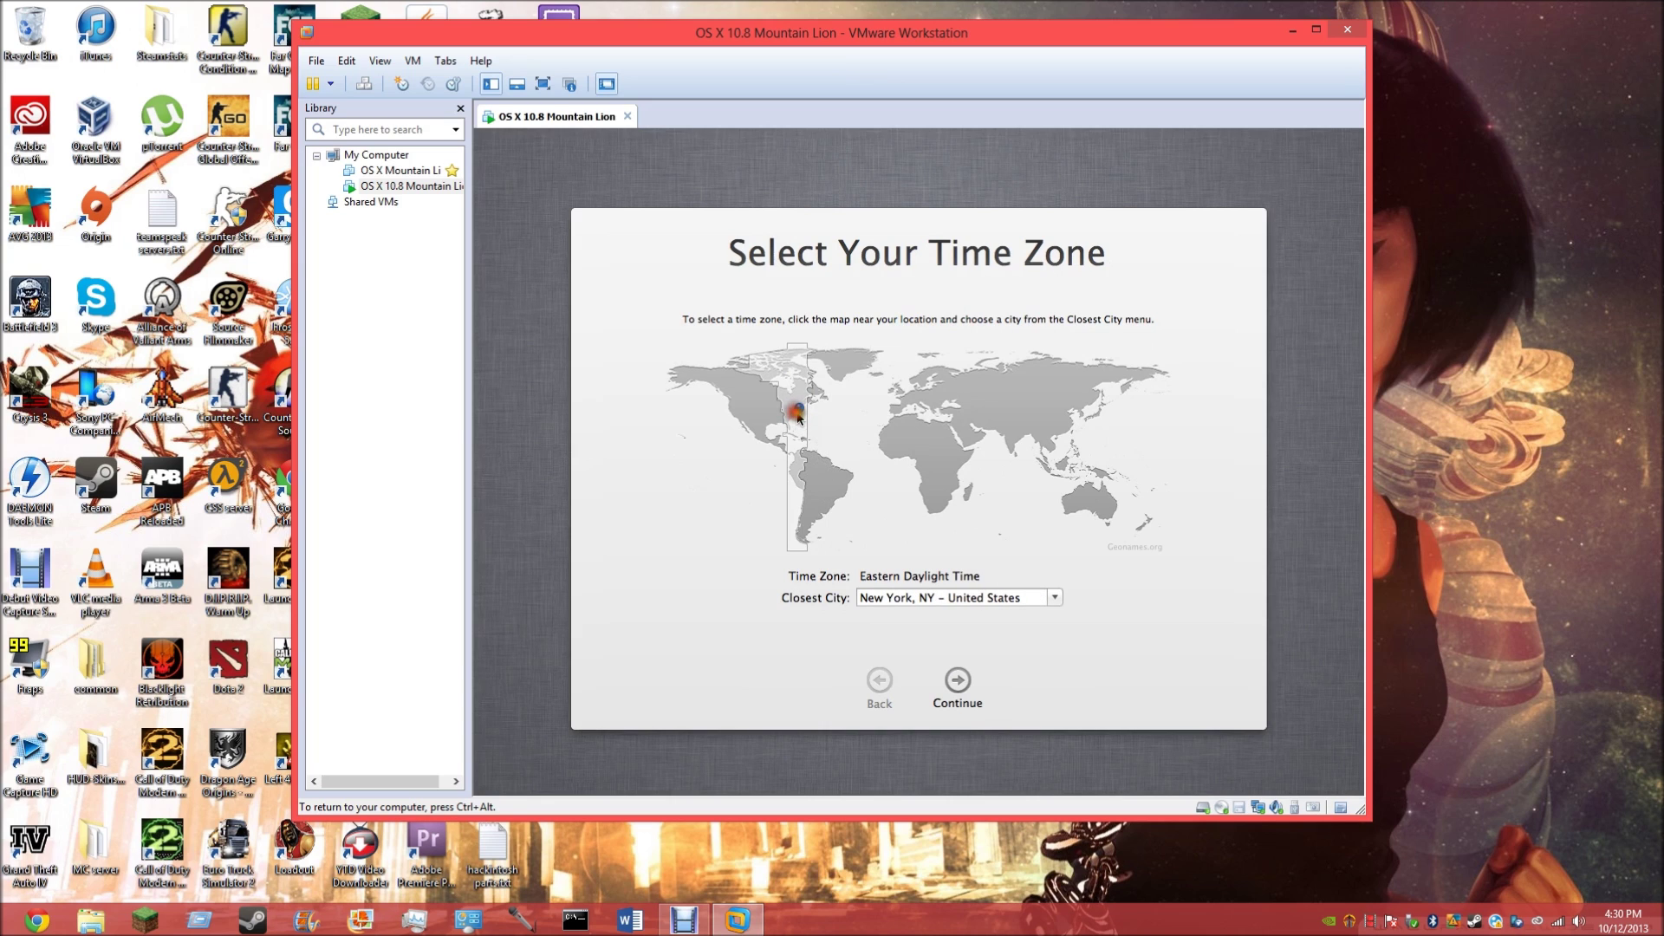
pyautogui.click(958, 681)
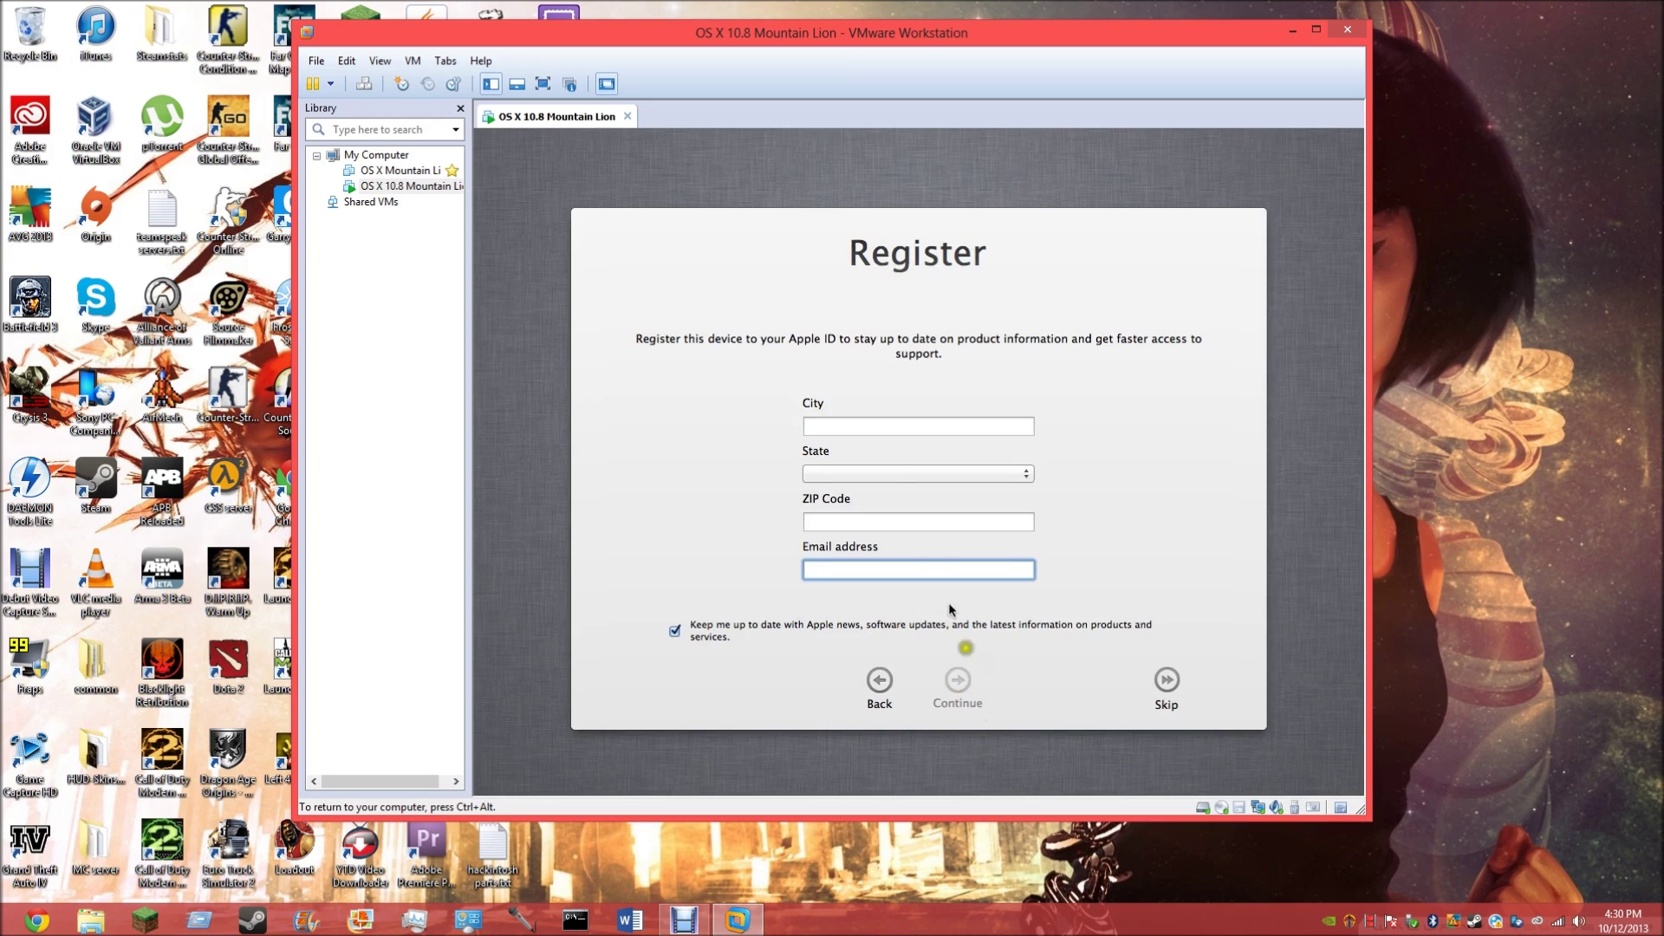
# - Fill in the registration city, state New York, ZIP code and email
pyautogui.click(848, 426)
pyautogui.write('ny')
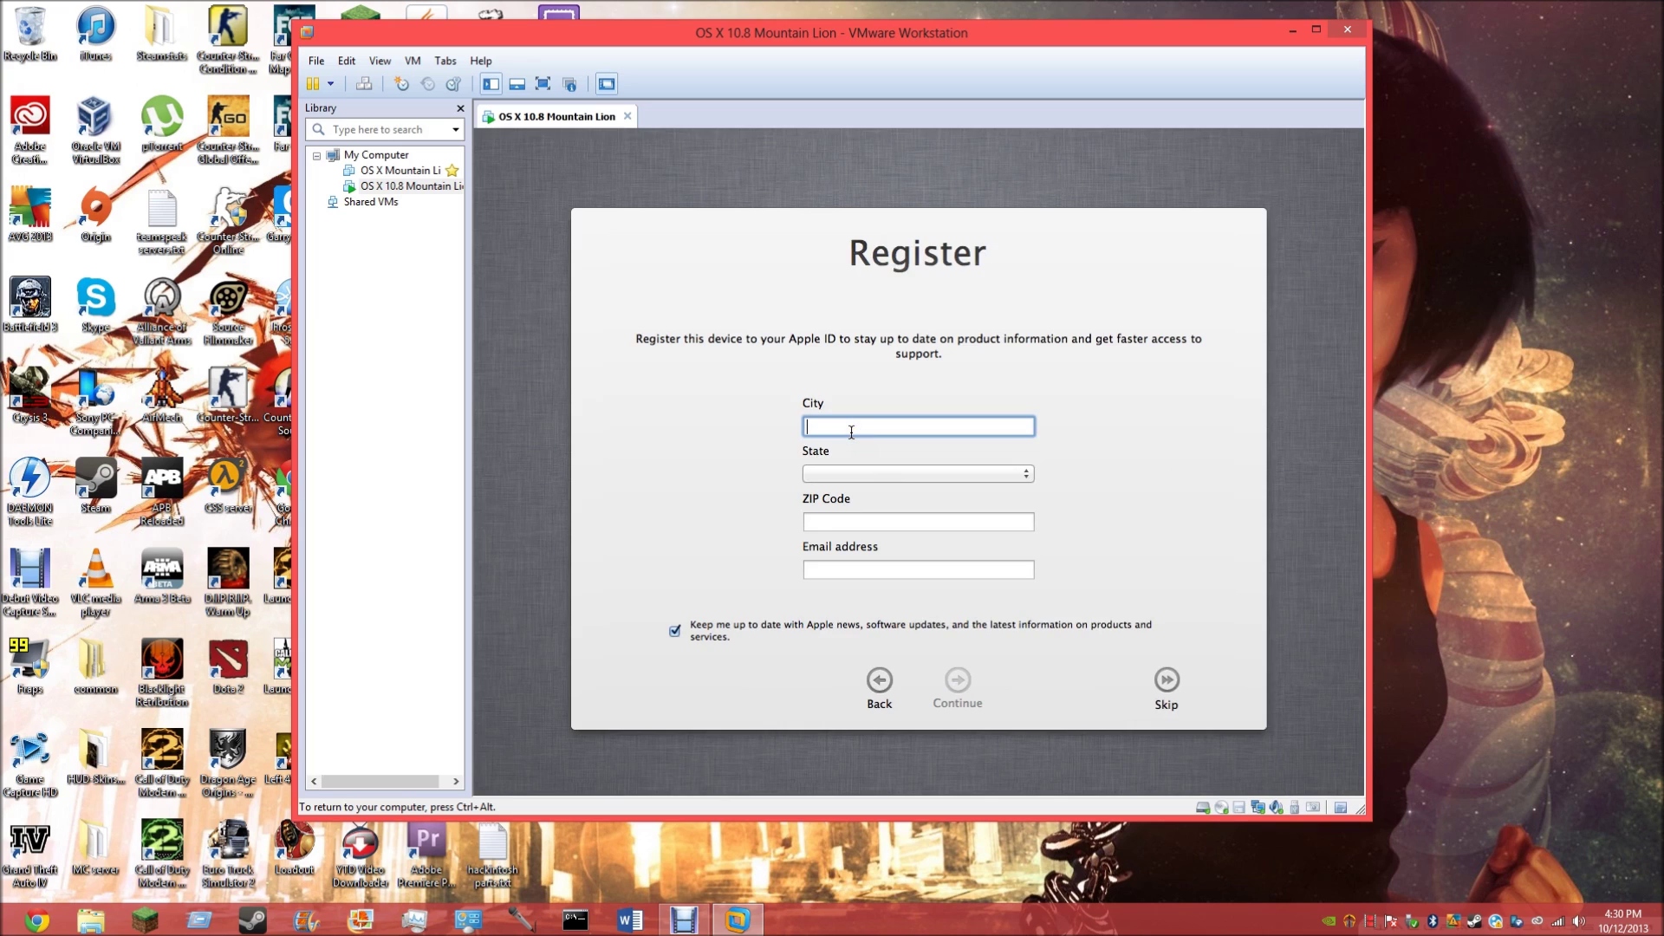
pyautogui.click(813, 472)
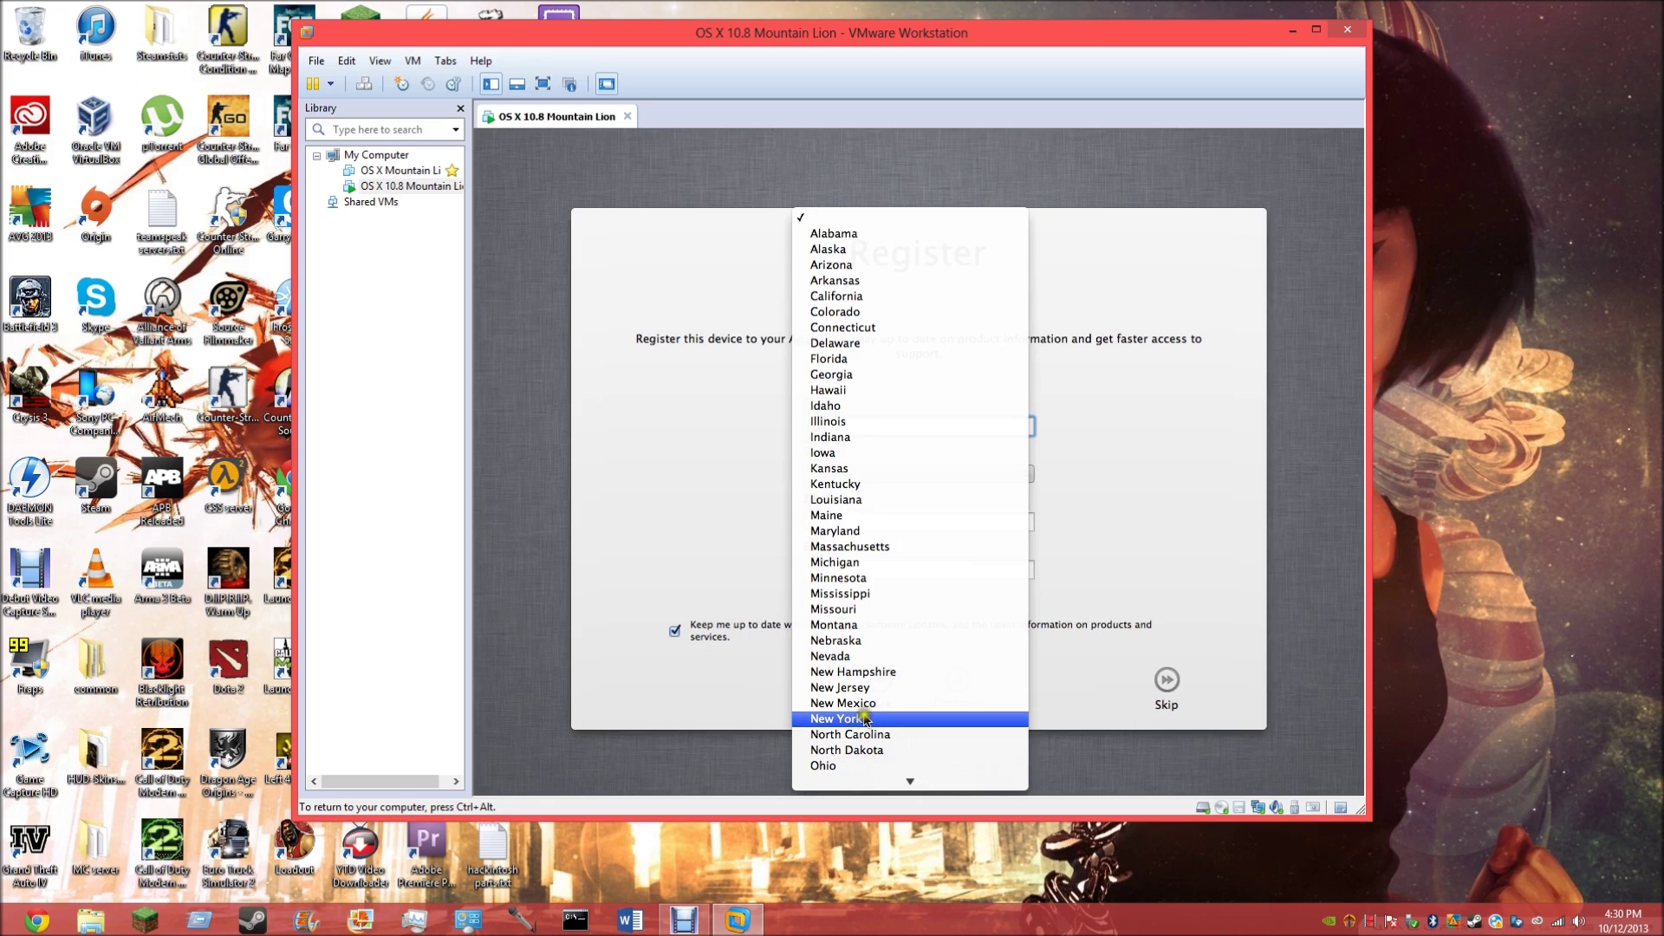
pyautogui.click(858, 717)
pyautogui.click(852, 525)
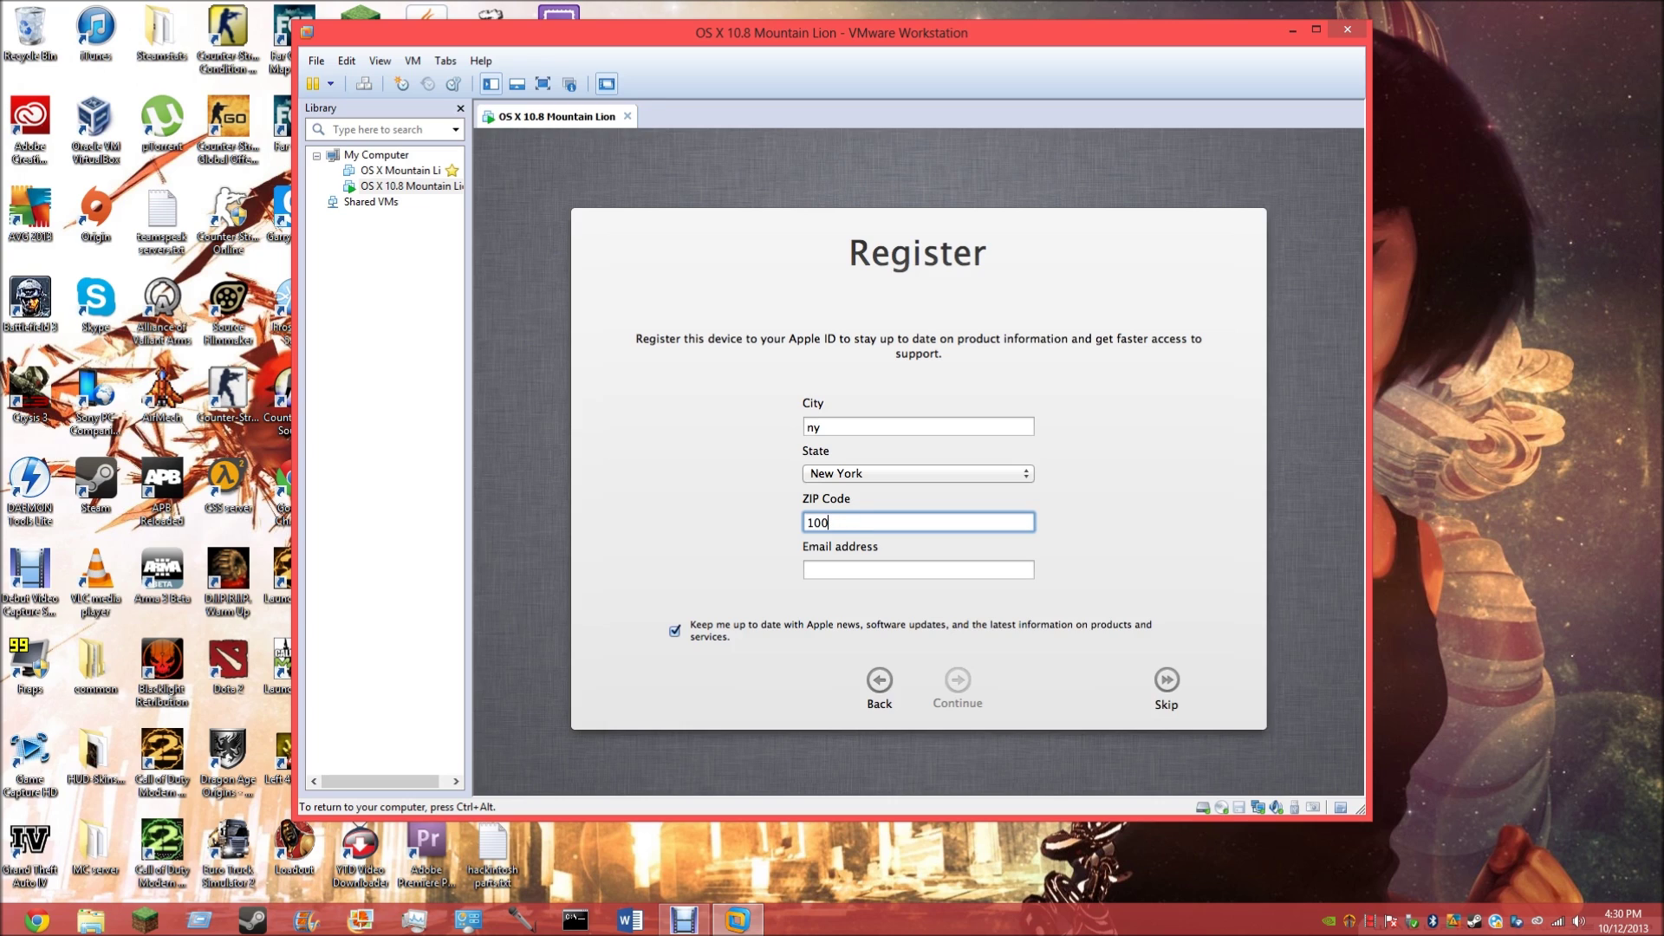
pyautogui.click(858, 568)
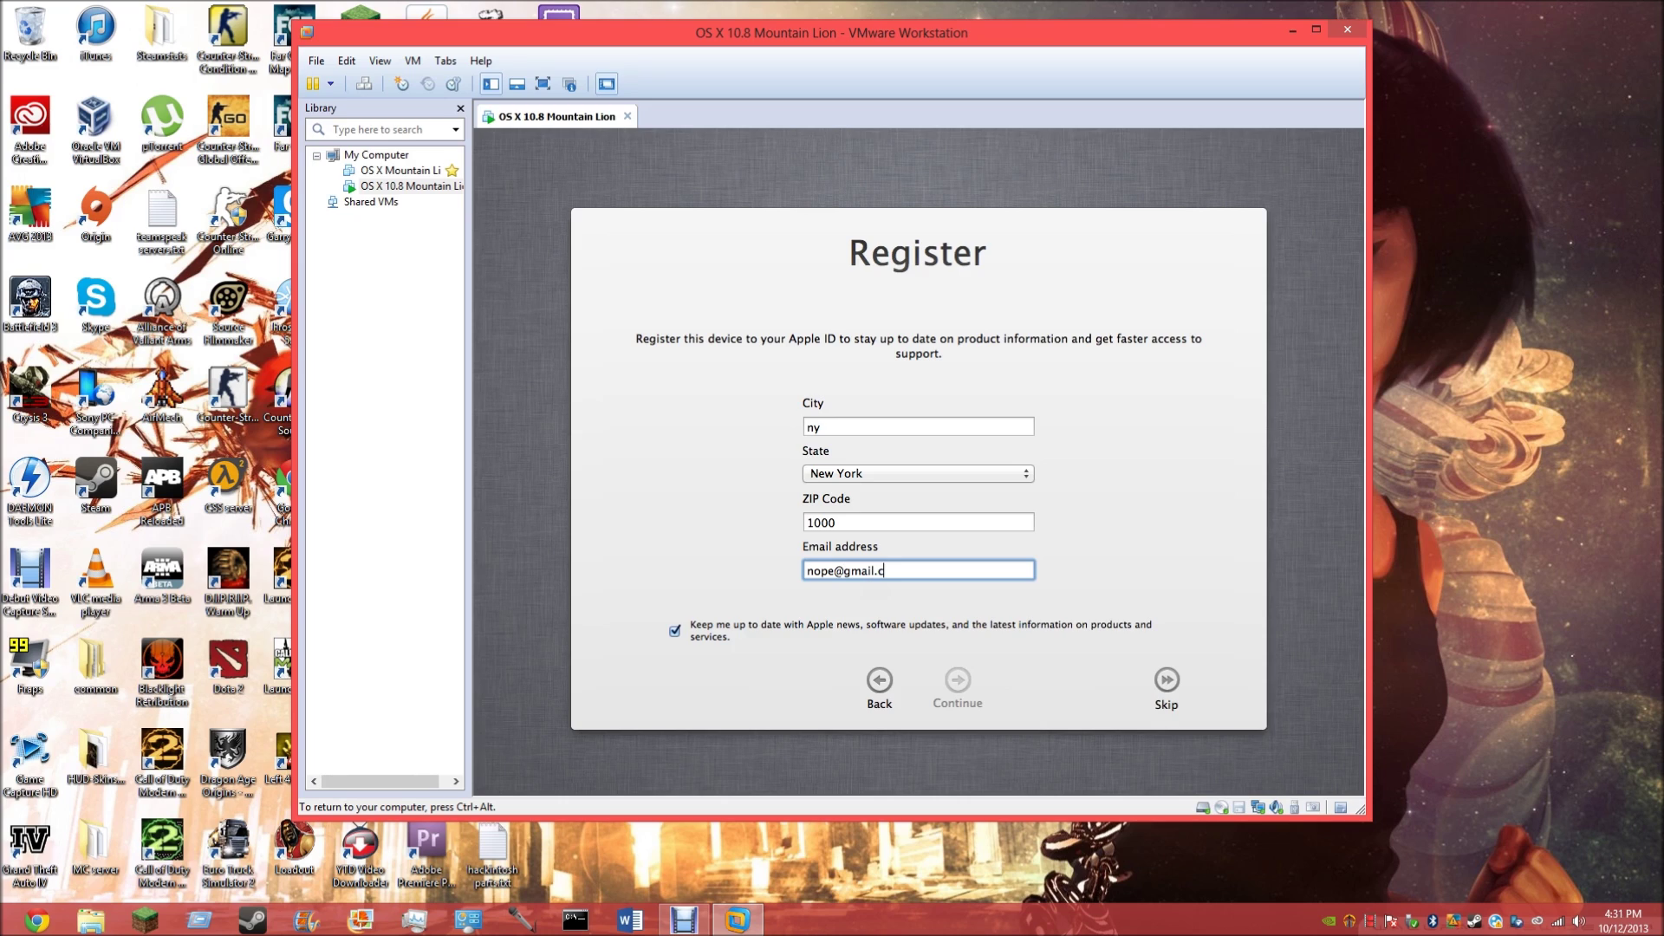
pyautogui.write('om')
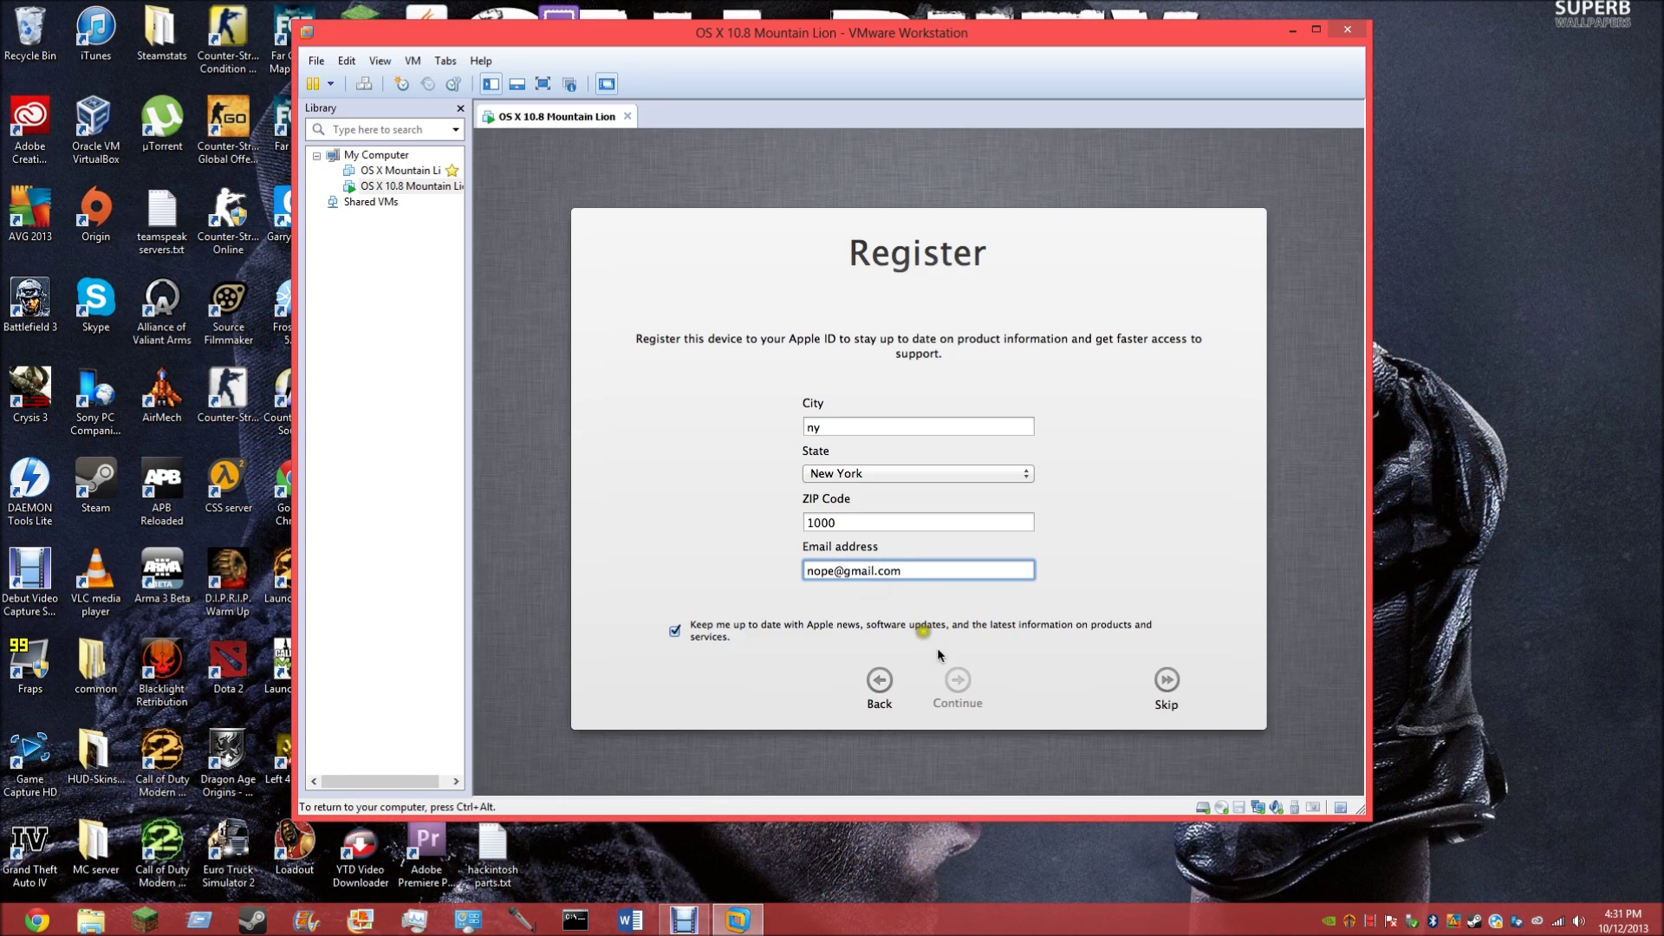
# - Skip registration, confirm it, and choose 'Start using your Mac'
pyautogui.click(1167, 681)
pyautogui.click(1049, 299)
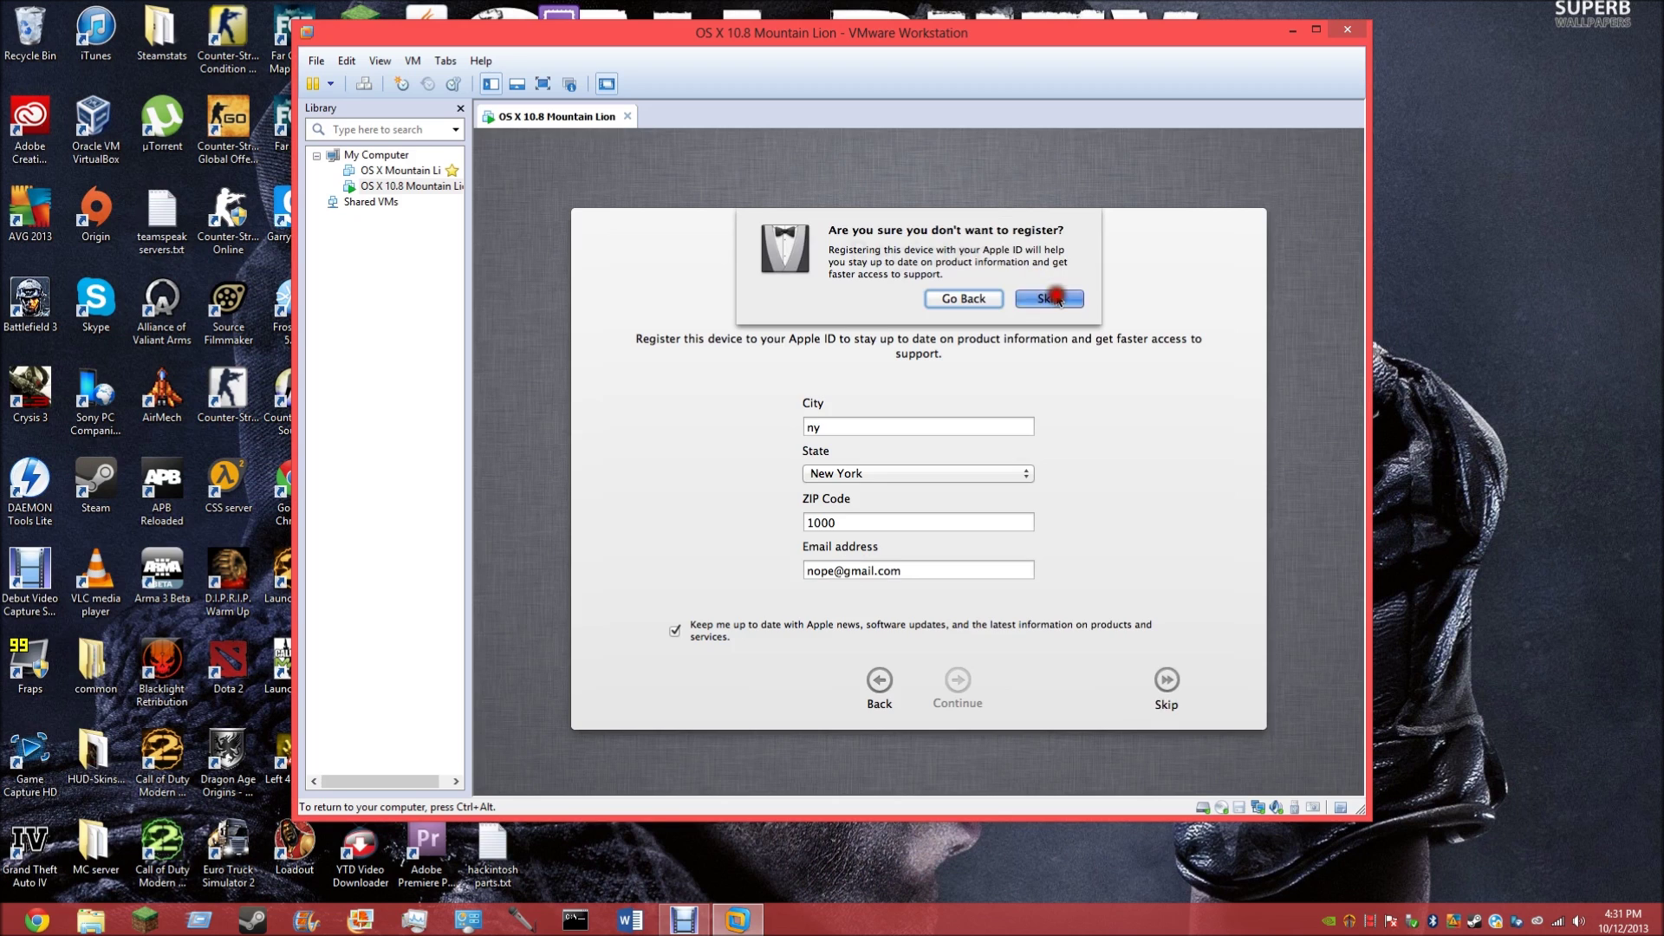
pyautogui.click(918, 682)
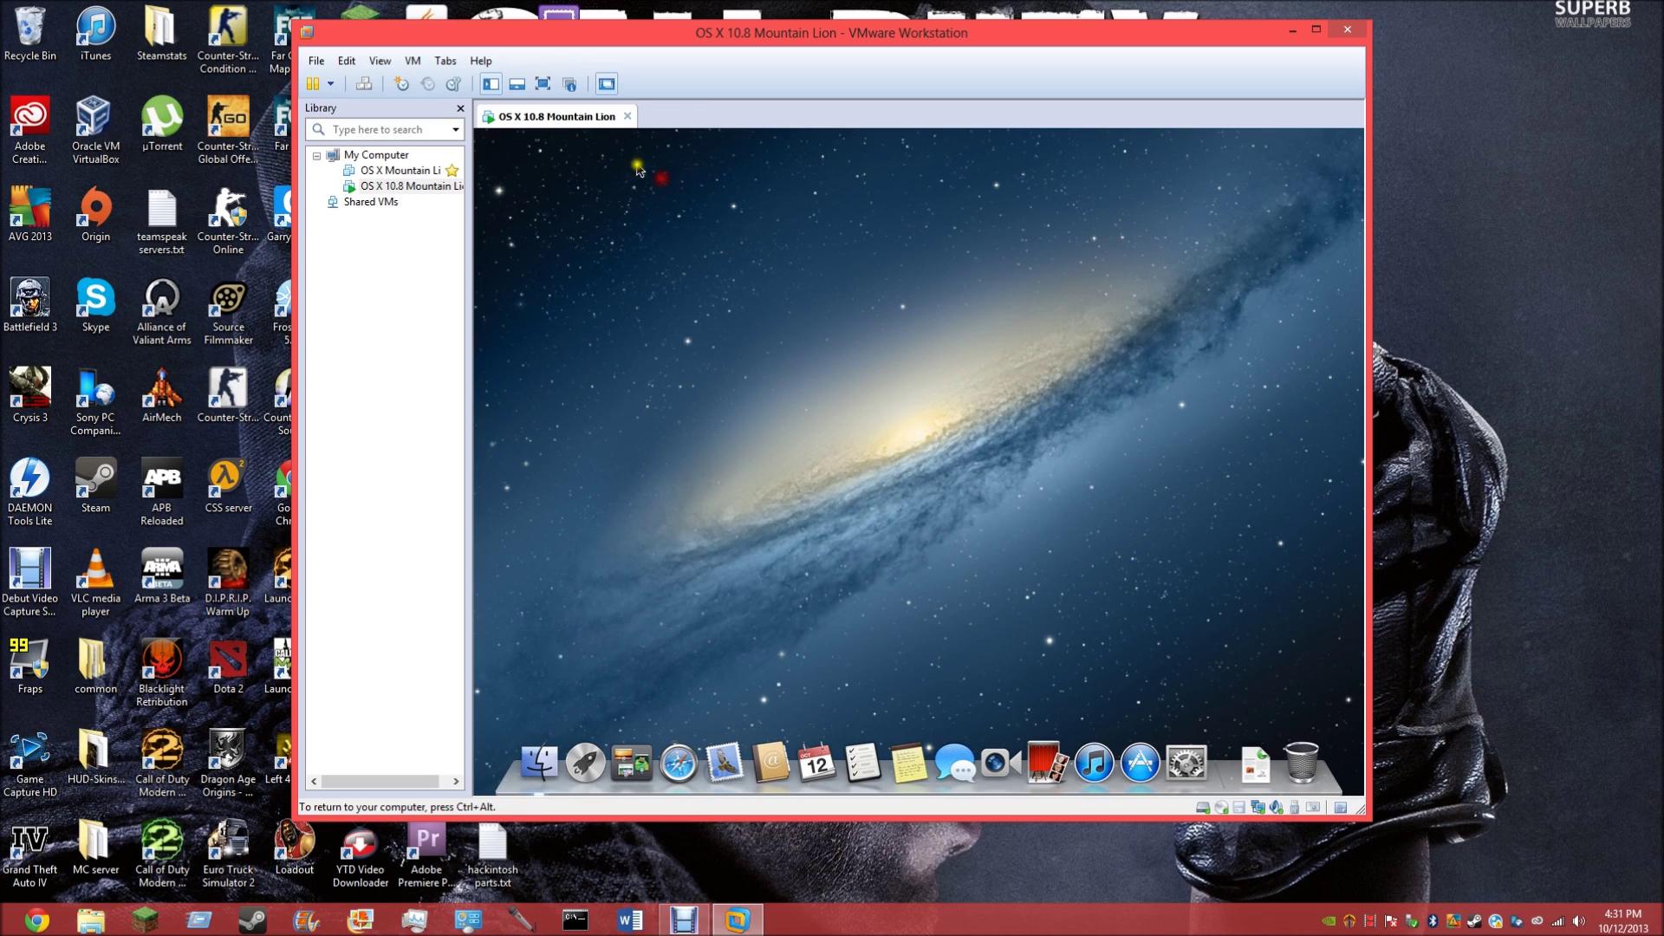
pyautogui.click(721, 149)
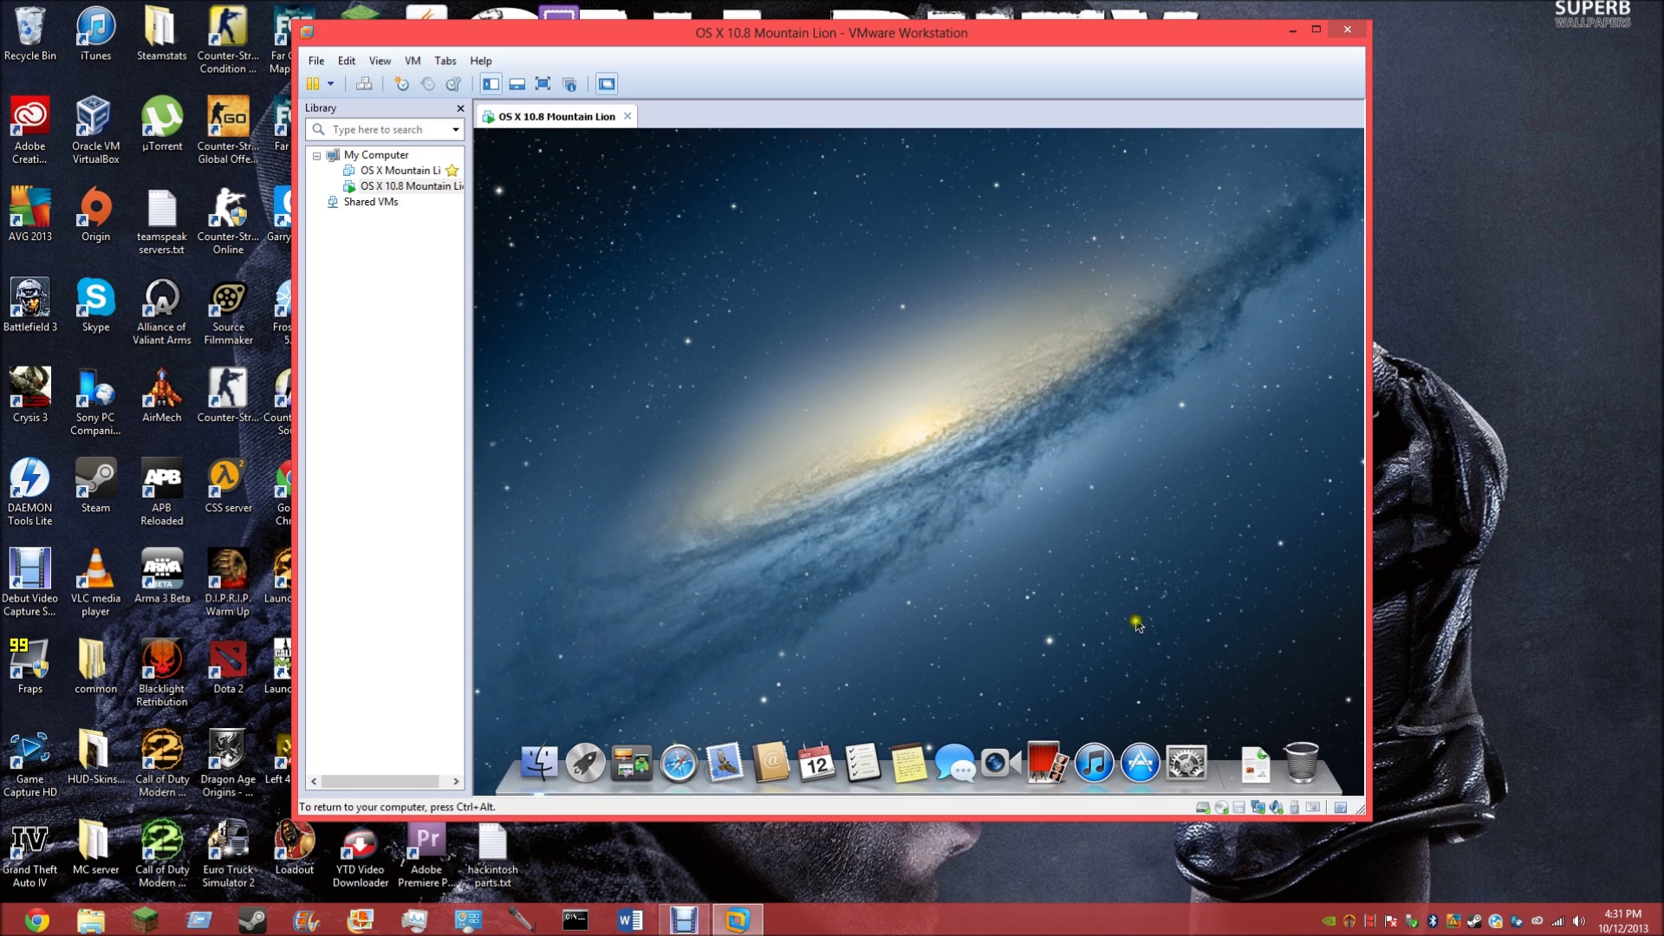